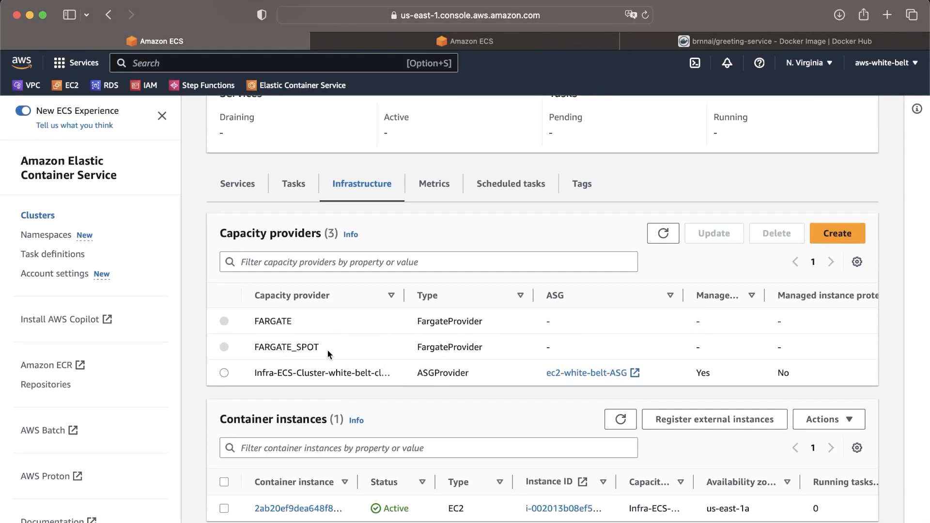
Step: Examine the capacity providers and the container instance's available CPU and memory in the white-belt-cluster infrastructure
scroll(505, 504, right, 10)
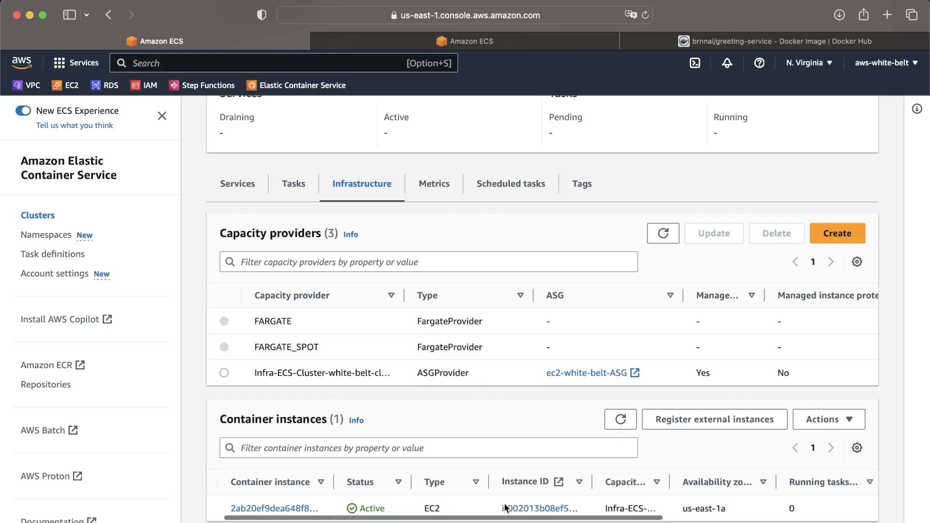
scroll(505, 504, right, 2)
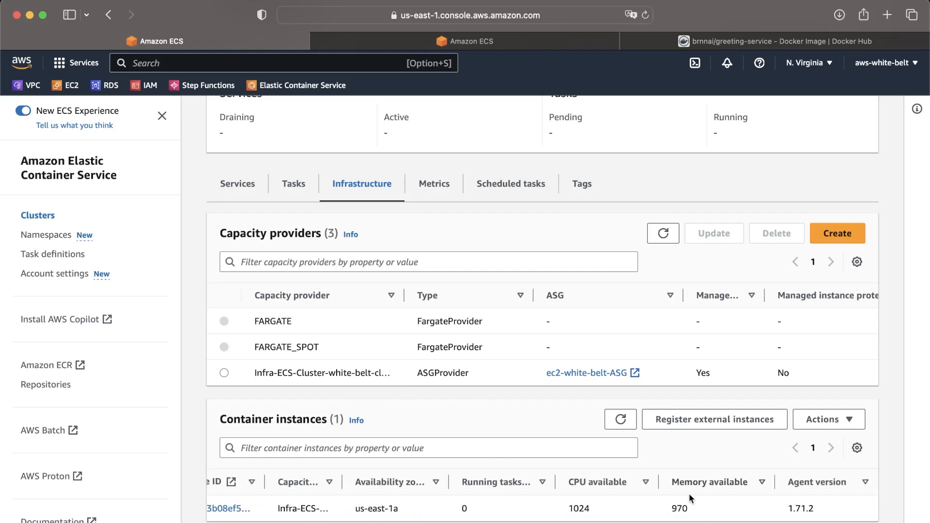
scroll(307, 493, left, 12)
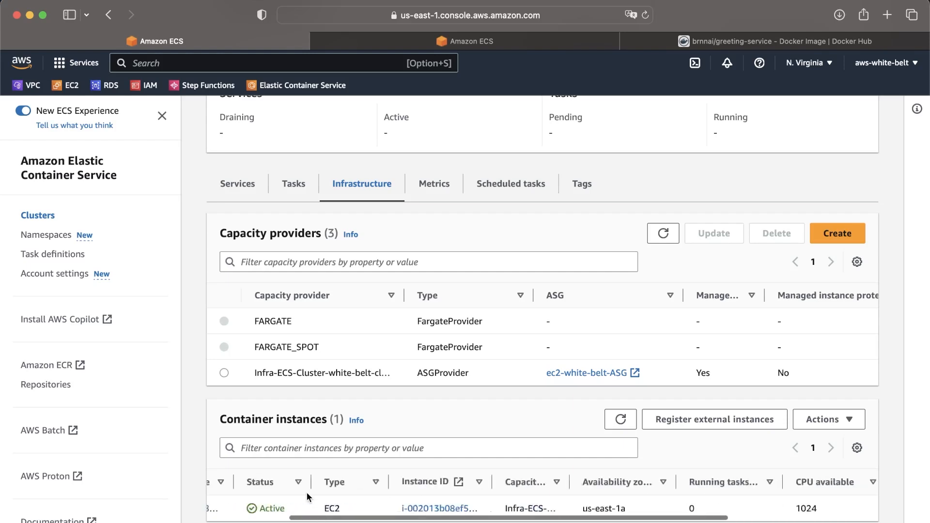
scroll(400, 384, up, 2)
scroll(394, 356, up, 4)
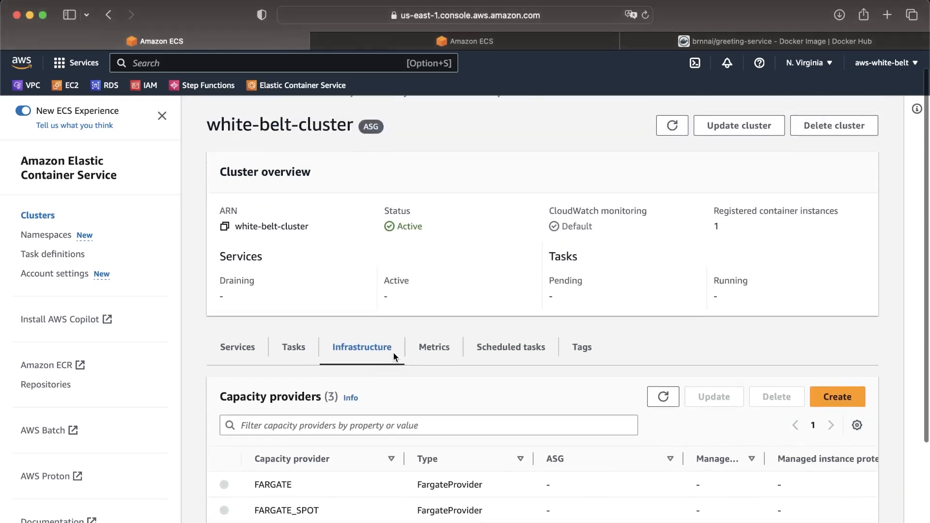
scroll(394, 357, down, 4)
scroll(394, 356, down, 1)
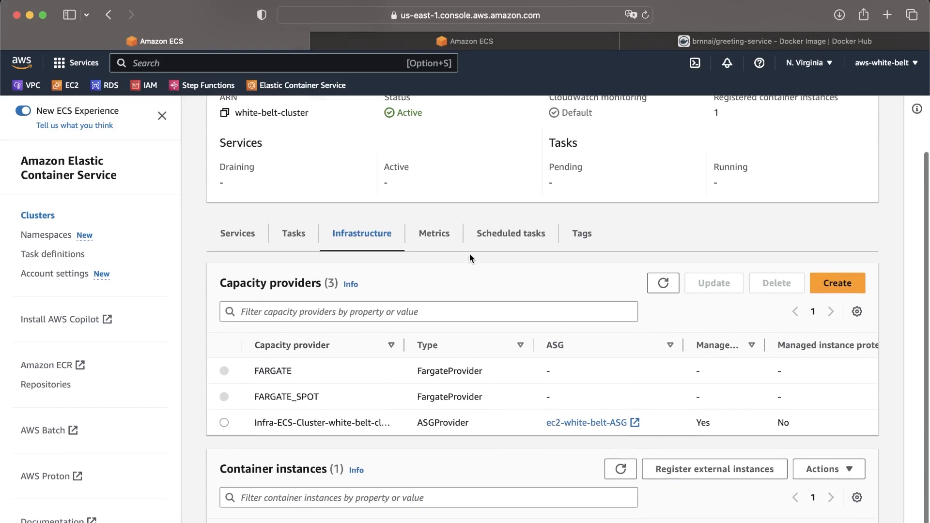
Step: Review the cluster's CPU and memory utilization and reservation metrics, and return to its services list
click(449, 249)
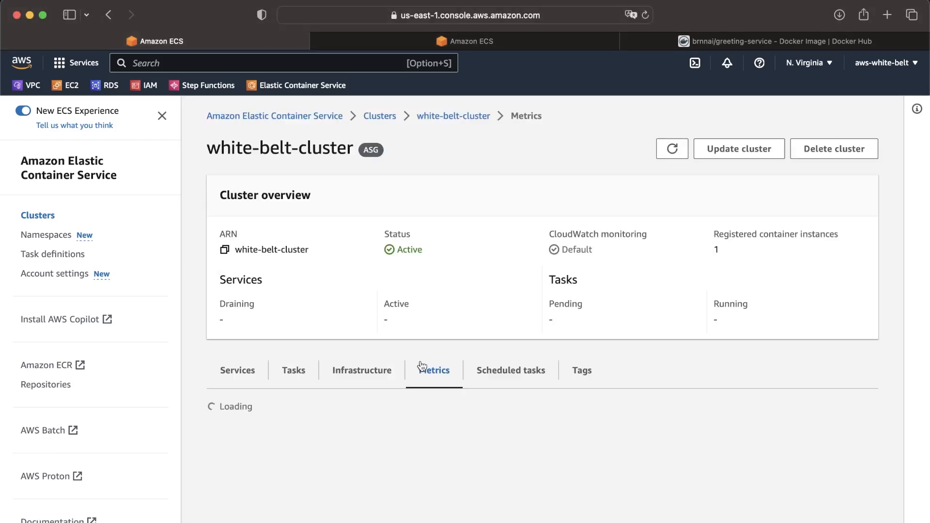
scroll(421, 366, down, 10)
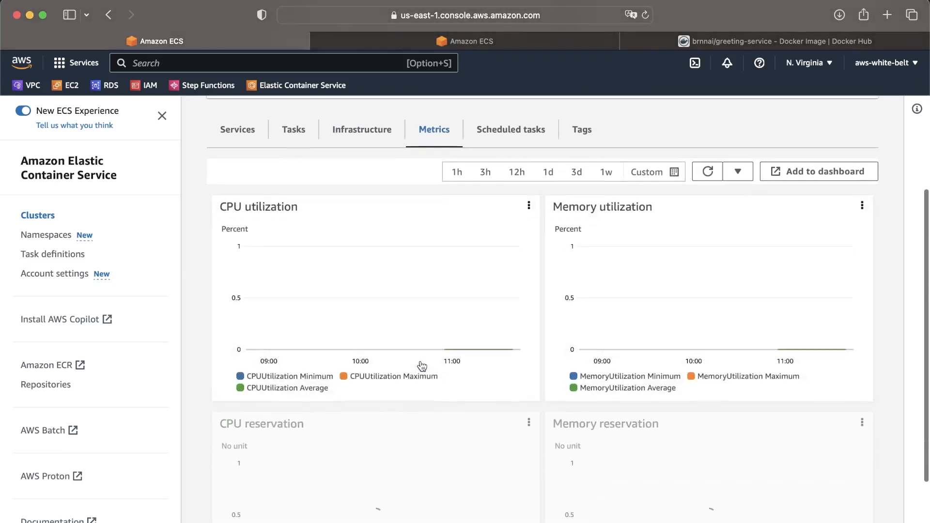
scroll(421, 366, down, 1)
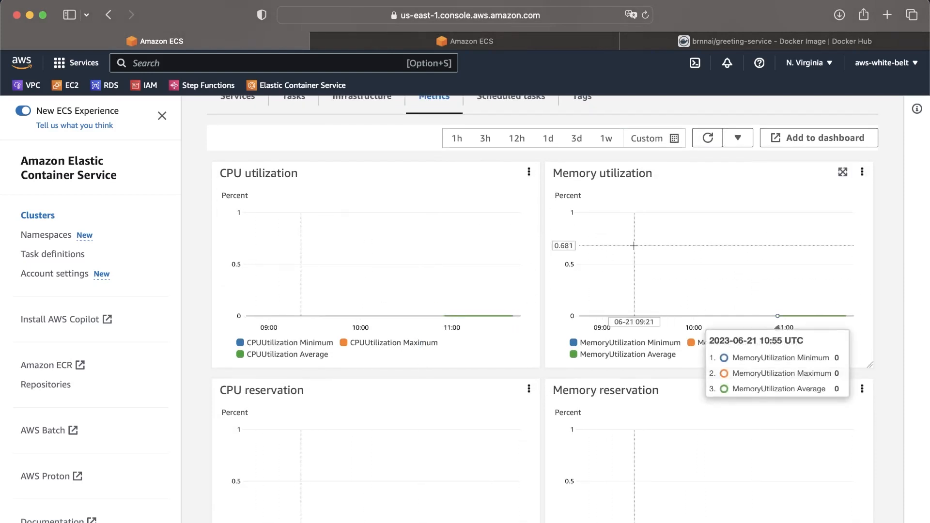
scroll(634, 334, down, 4)
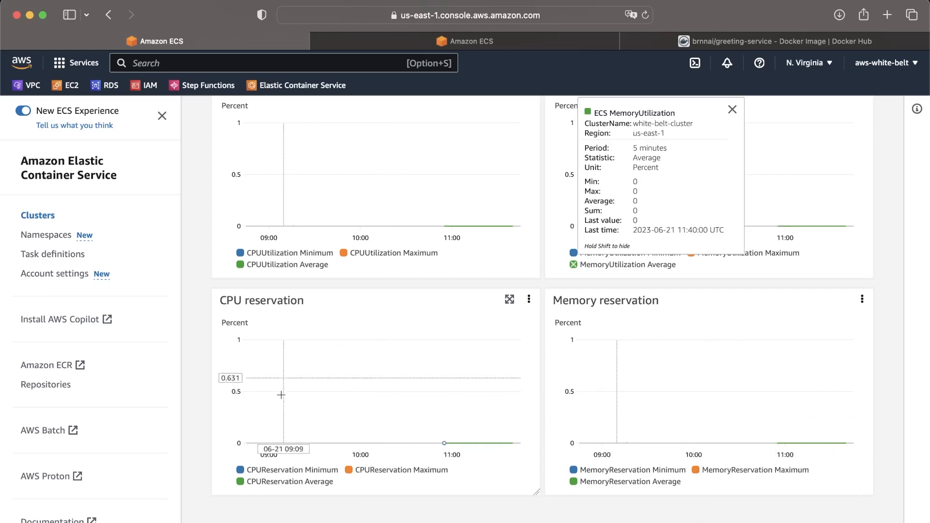
scroll(368, 342, up, 5)
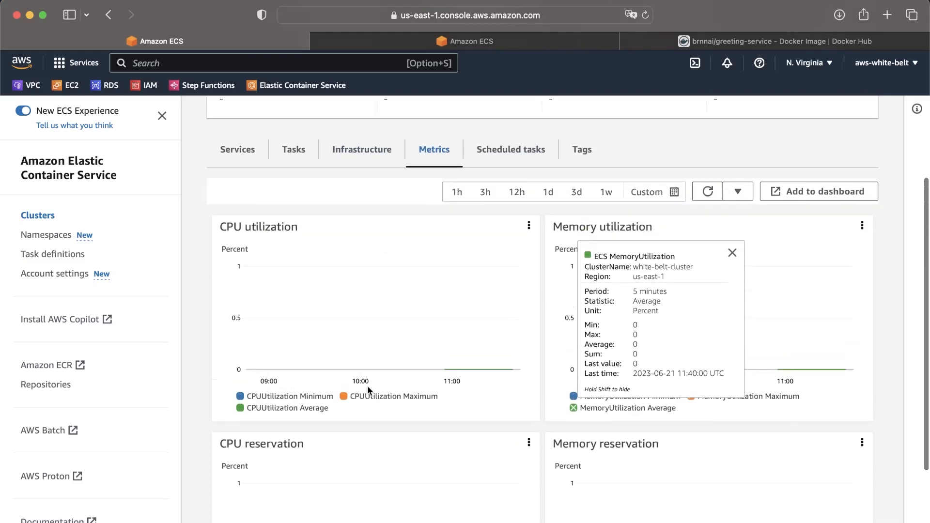
click(250, 226)
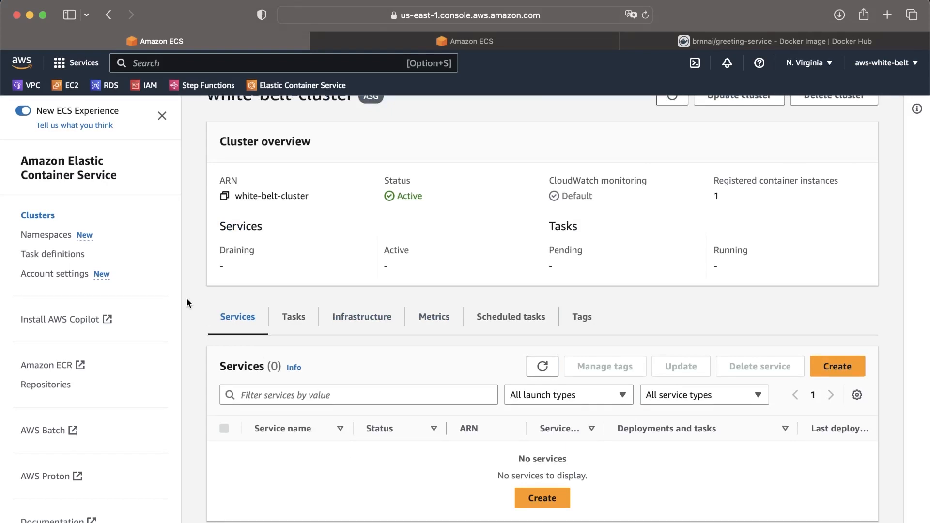
Step: Open revision 1 of greeting-api-task-definition and check the CPU and memory assigned to the greeting-service container
click(49, 257)
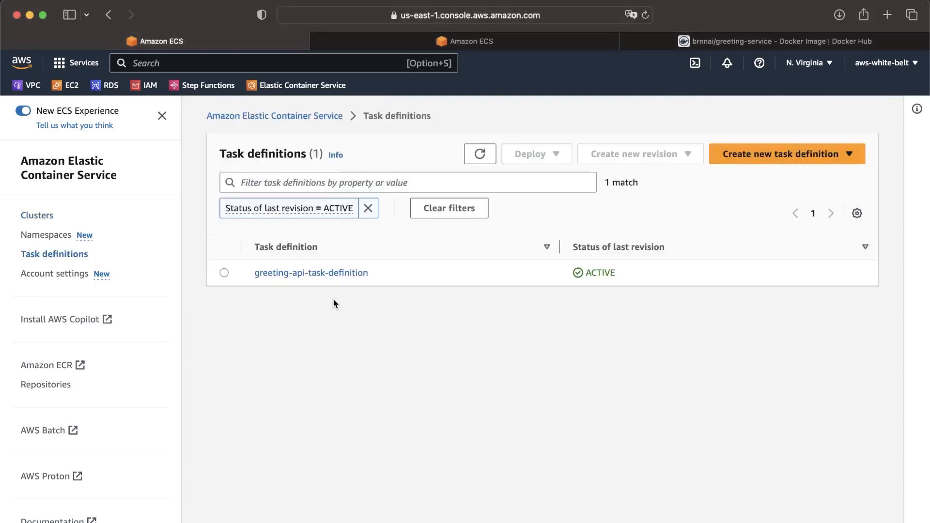
click(337, 274)
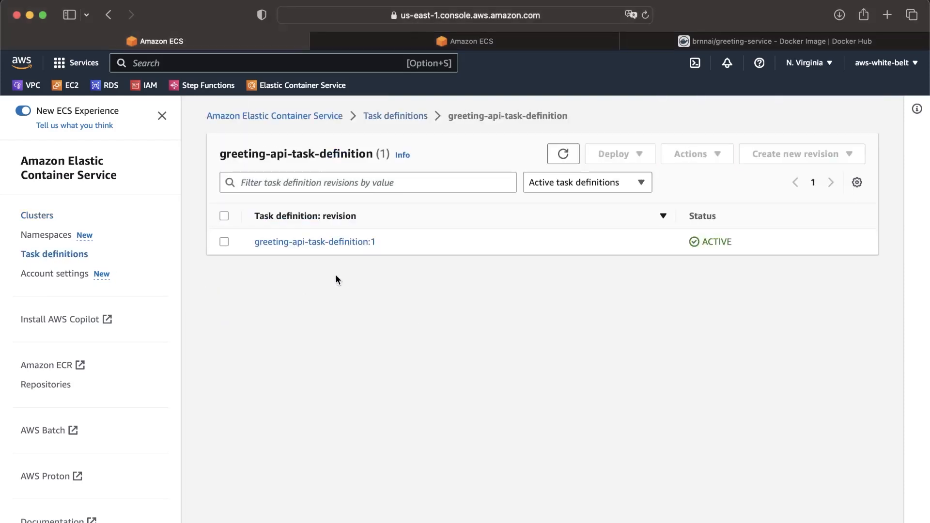
click(334, 244)
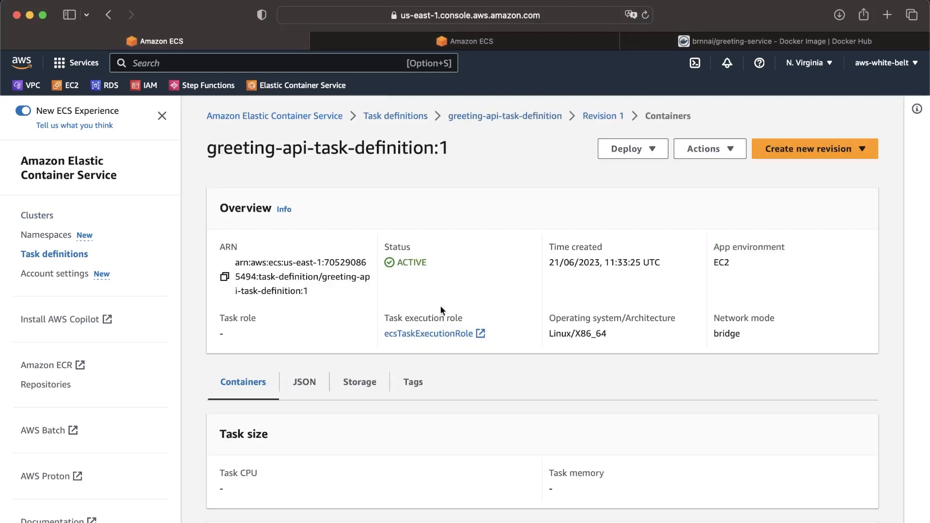
scroll(441, 312, down, 3)
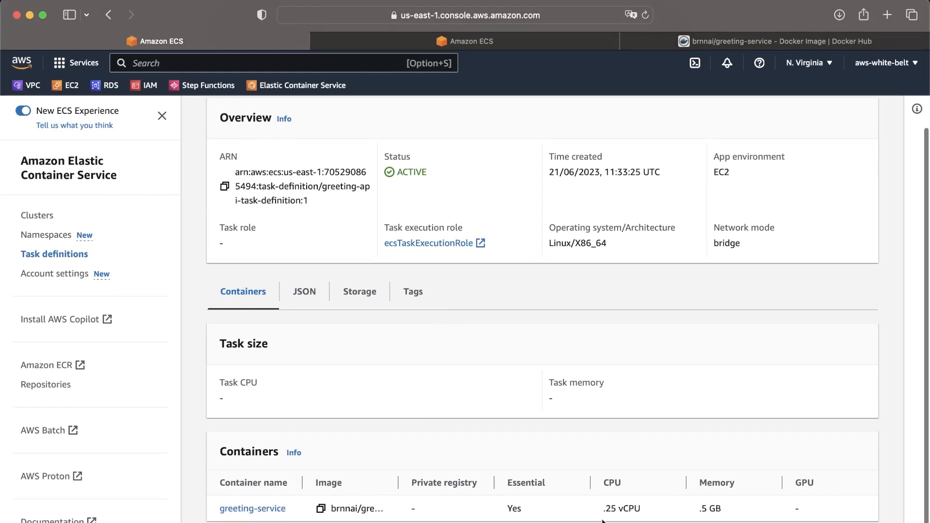
double_click(715, 509)
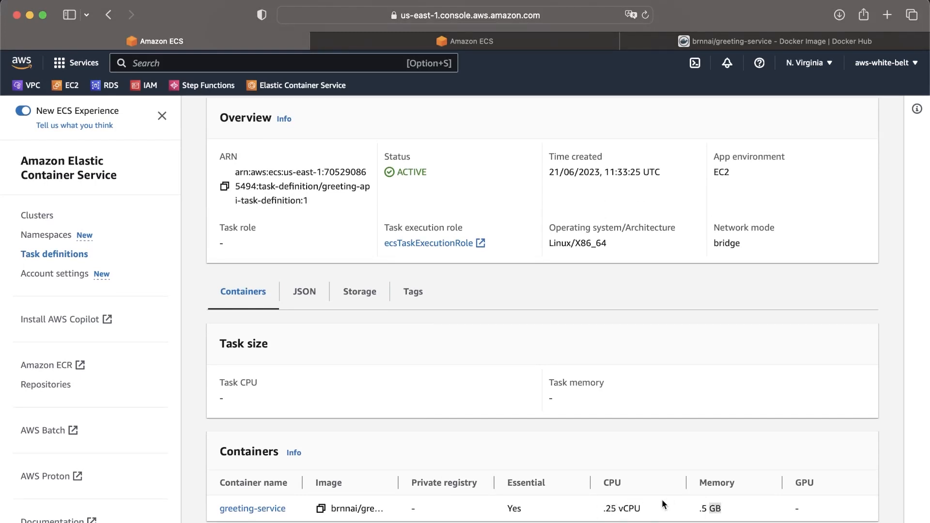
scroll(398, 298, up, 3)
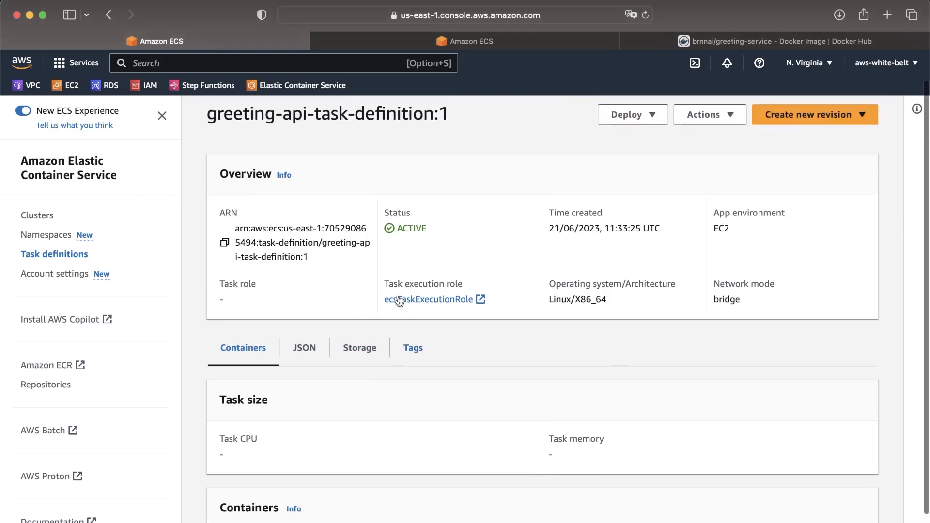
scroll(398, 294, down, 3)
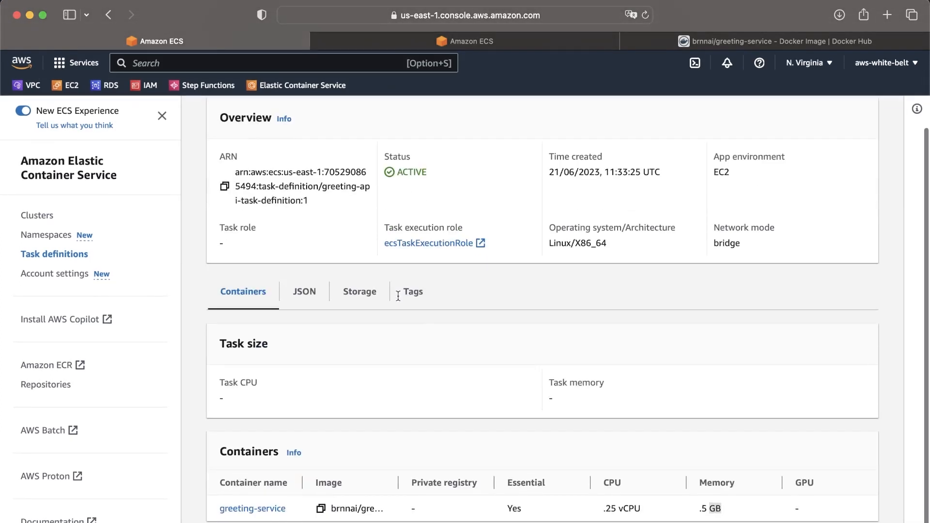
double_click(621, 508)
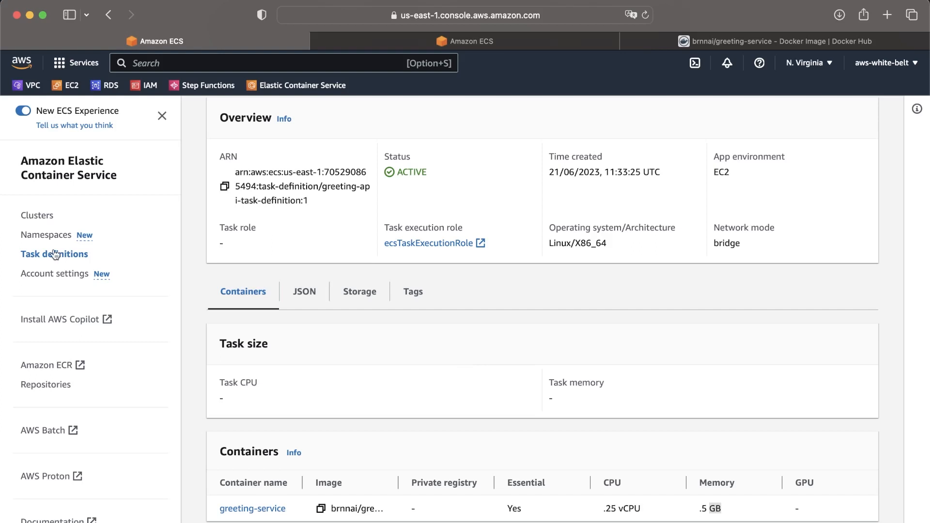
Step: Open white-belt-cluster from the clusters list and start creating a new service in it
click(42, 215)
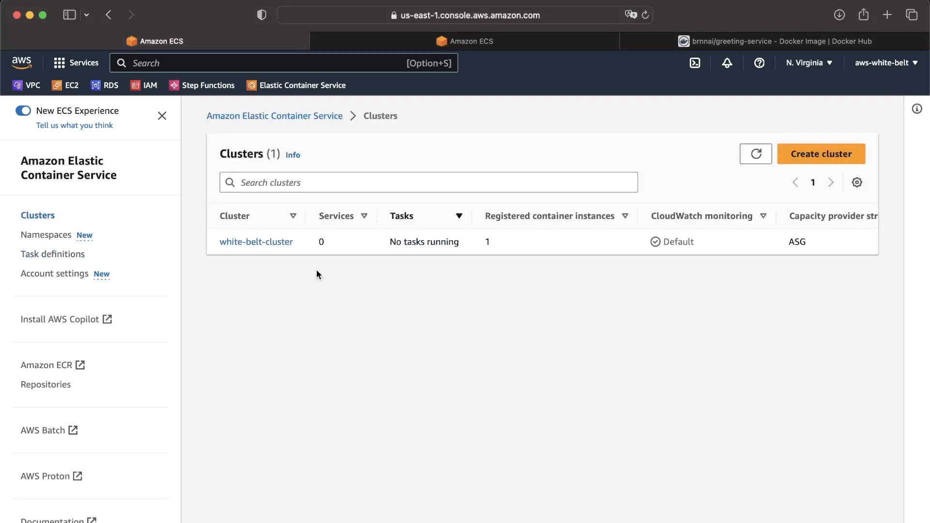
click(252, 242)
scroll(406, 375, down, 2)
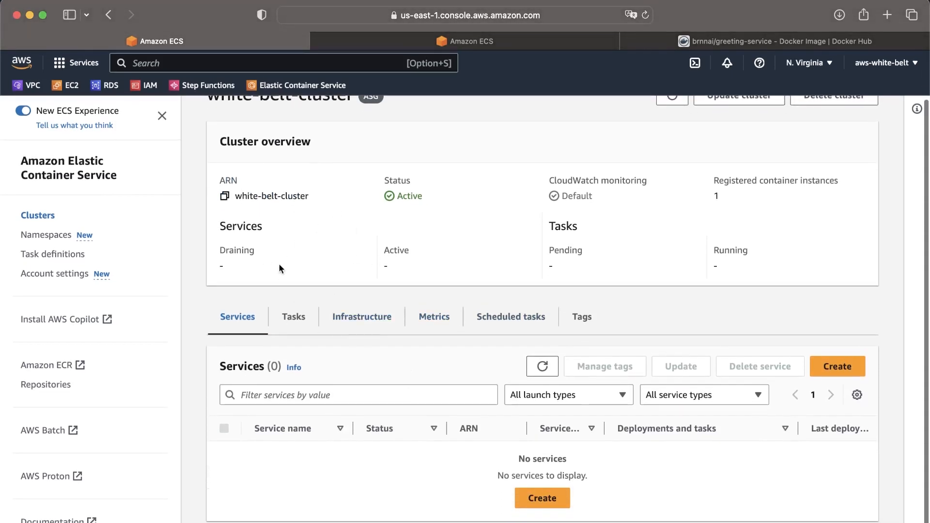
scroll(279, 272, up, 2)
scroll(279, 271, down, 2)
click(557, 497)
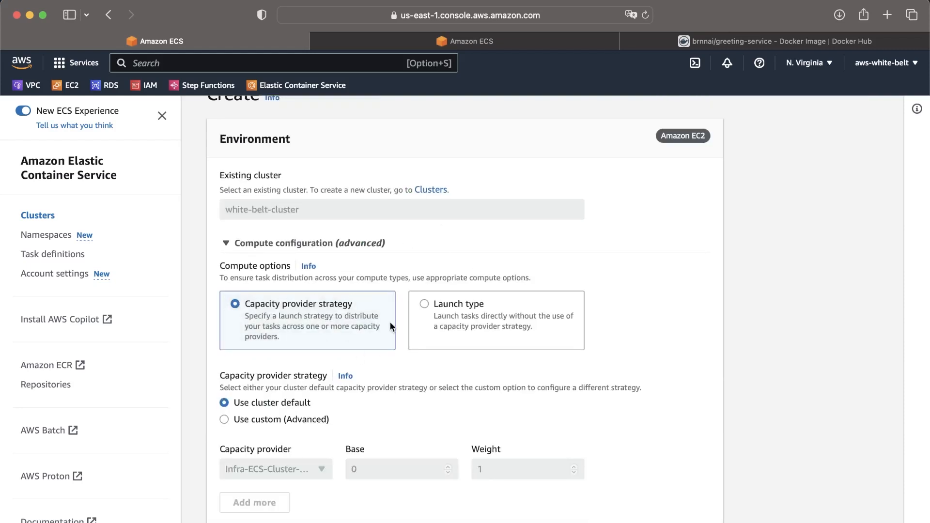
Step: Preview the Launch type compute option and switch back to Capacity provider strategy
scroll(390, 321, down, 3)
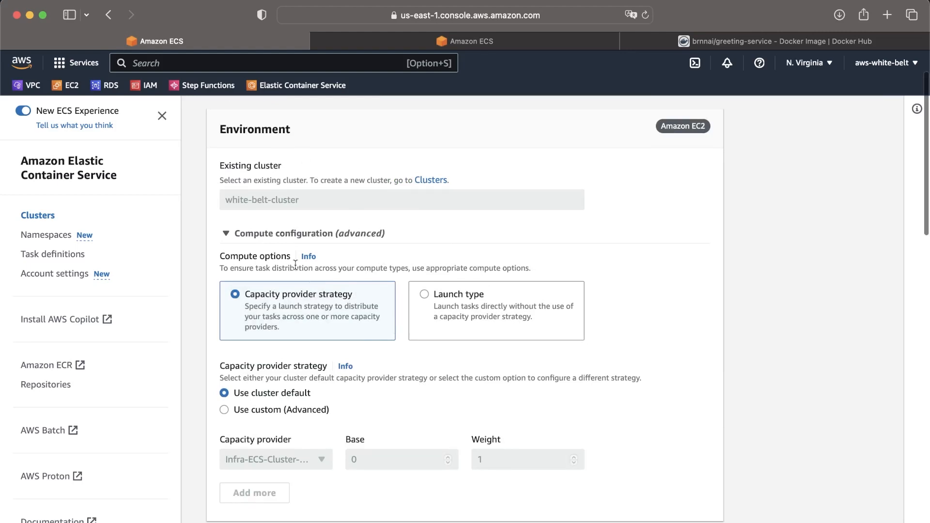
scroll(312, 292, down, 1)
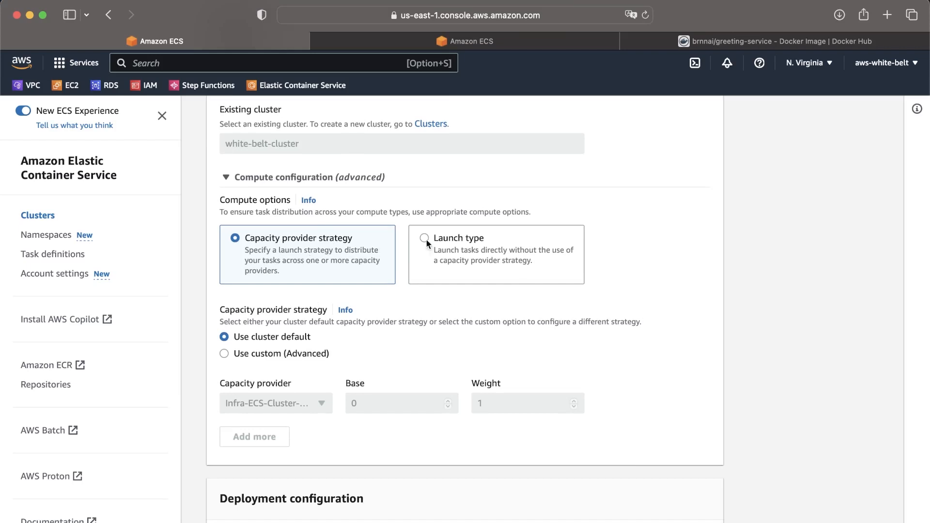
click(472, 237)
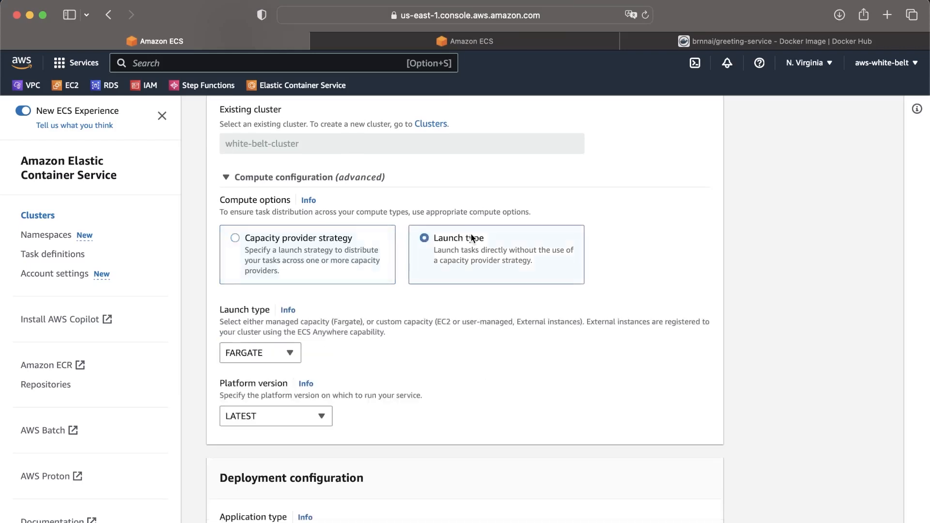
click(329, 261)
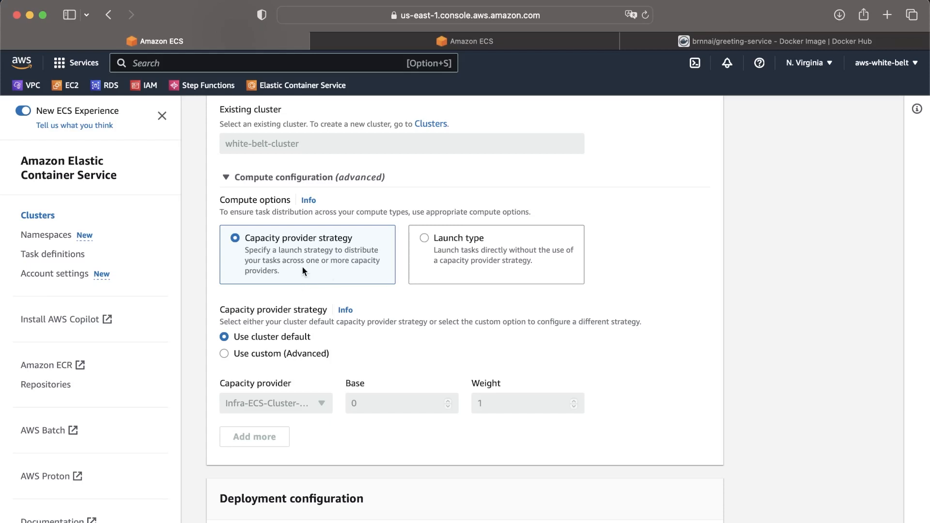
Step: Set the service's capacity provider strategy to Use custom (Advanced)
scroll(302, 266, down, 2)
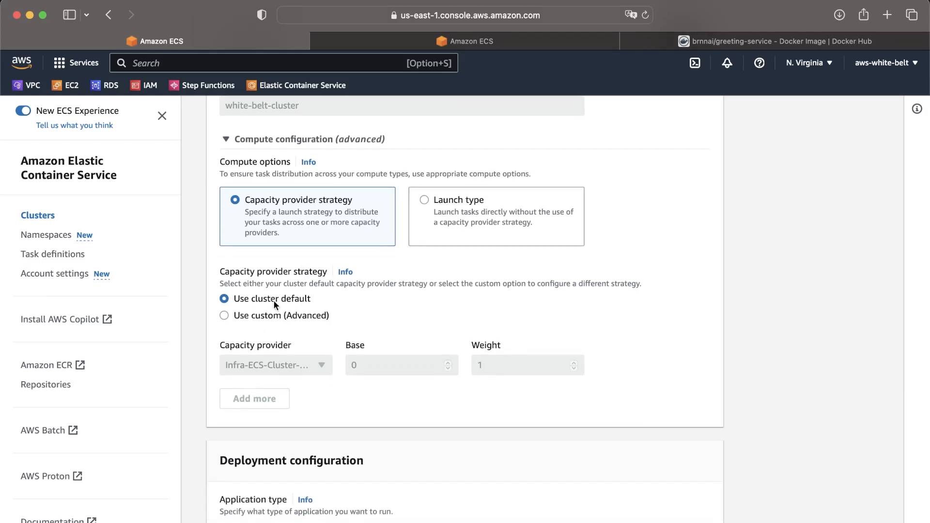
click(243, 316)
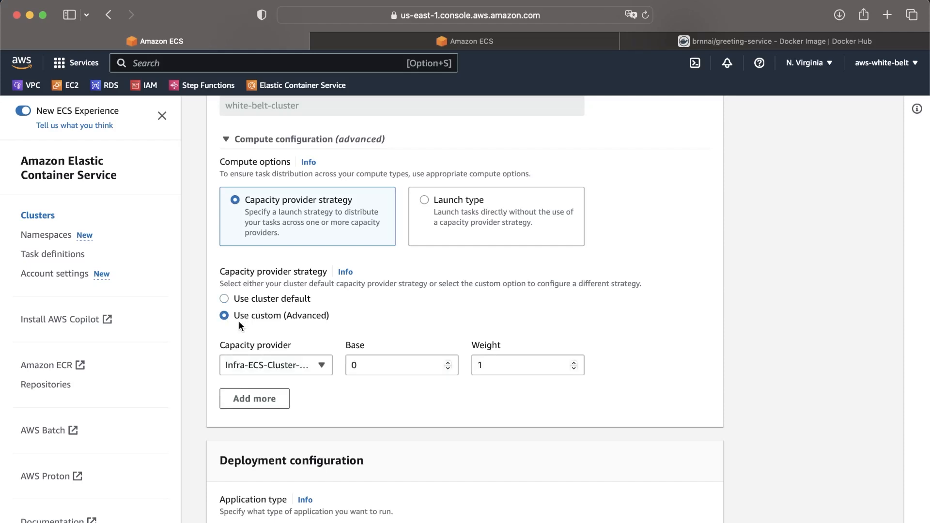
scroll(342, 326, down, 2)
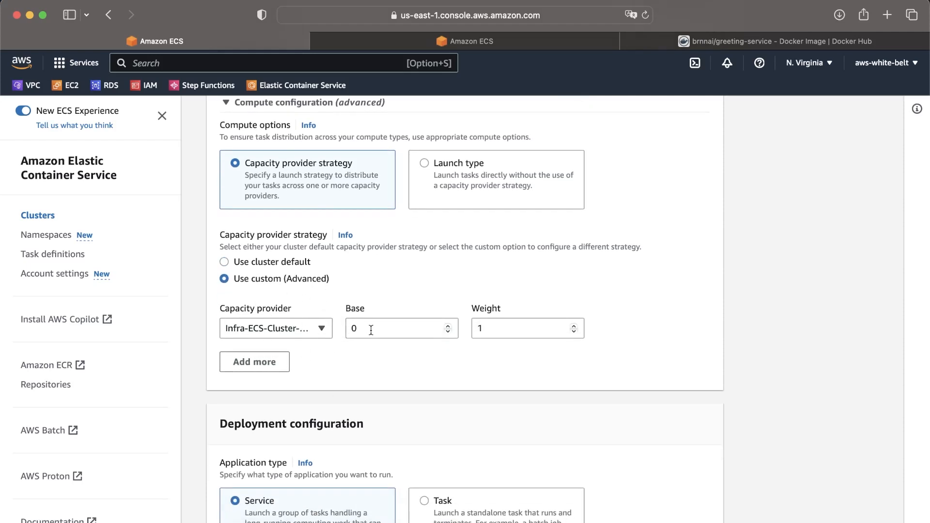
Step: Open the help information on capacity provider strategy and review the service's capacity provider, base and weight settings
click(346, 235)
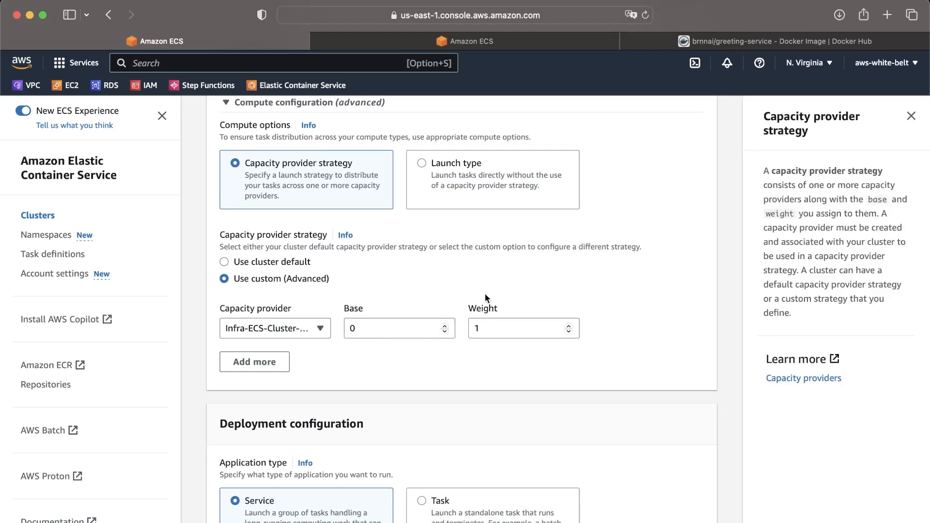
scroll(275, 294, up, 2)
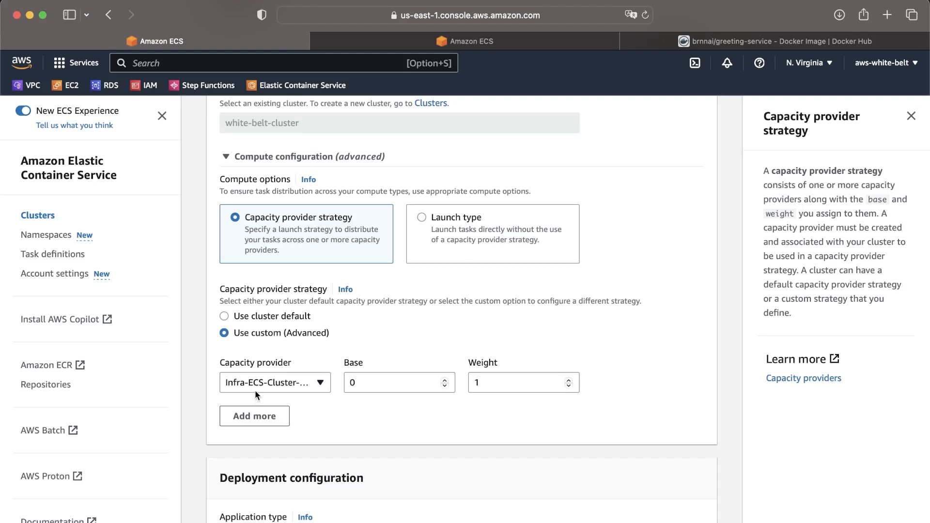
scroll(255, 390, down, 1)
scroll(305, 304, up, 2)
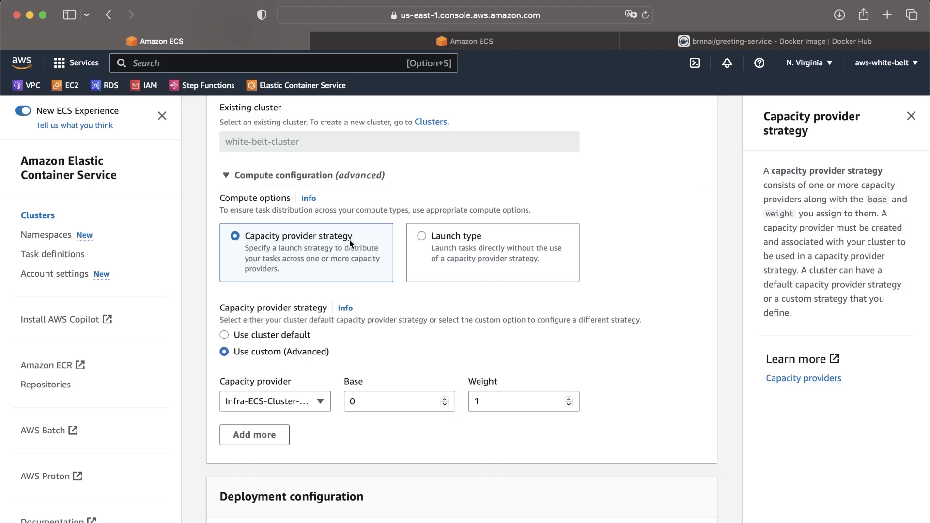
scroll(353, 243, up, 3)
scroll(353, 310, down, 1)
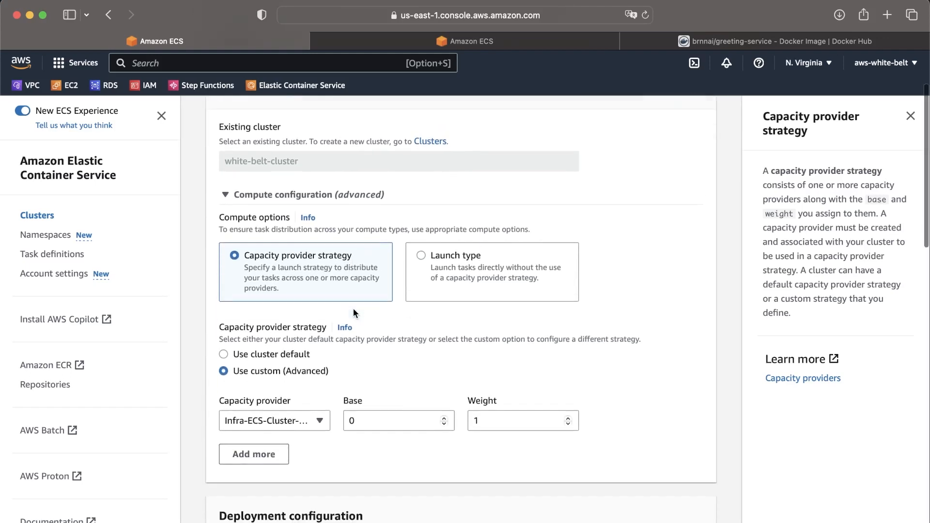
scroll(354, 310, up, 3)
scroll(354, 310, down, 4)
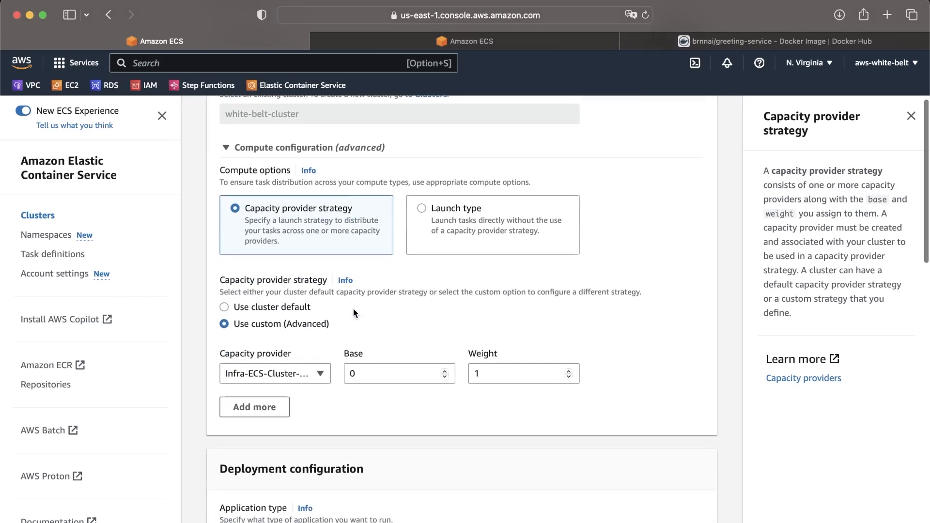
scroll(353, 310, down, 2)
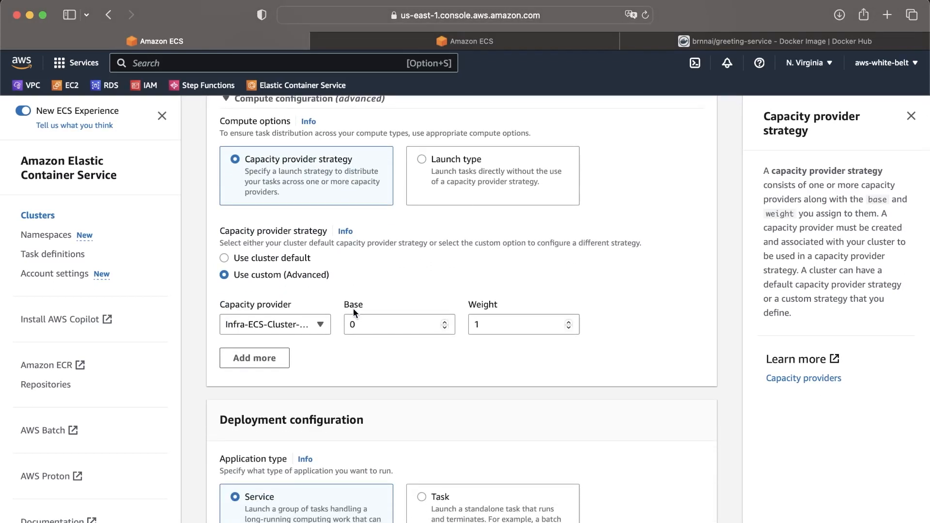
Step: Add a second capacity provider to the custom strategy and set it to FARGATE
click(261, 358)
click(321, 359)
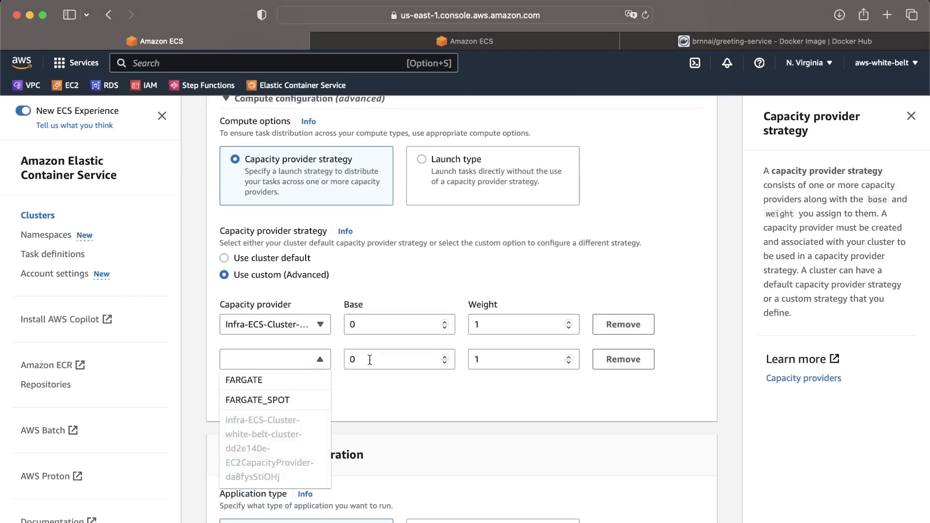
click(374, 360)
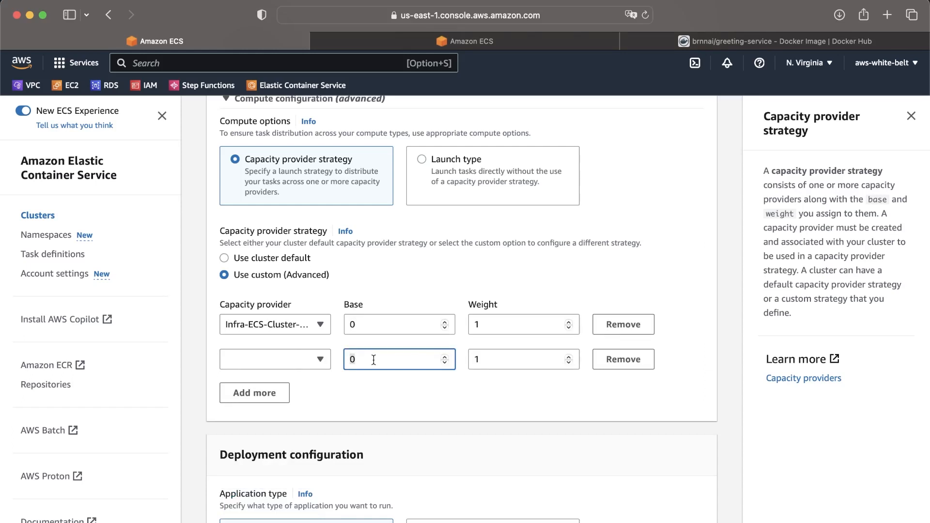
click(275, 358)
click(361, 371)
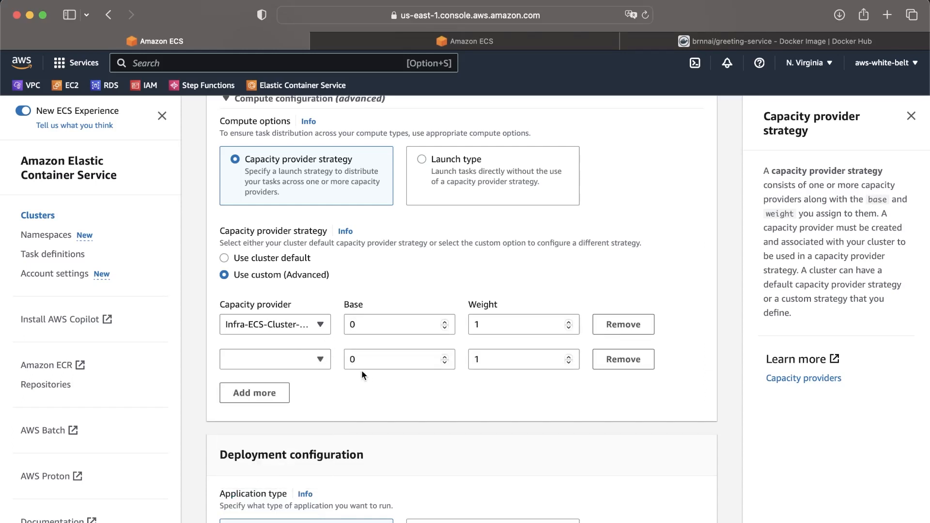
click(320, 359)
click(272, 376)
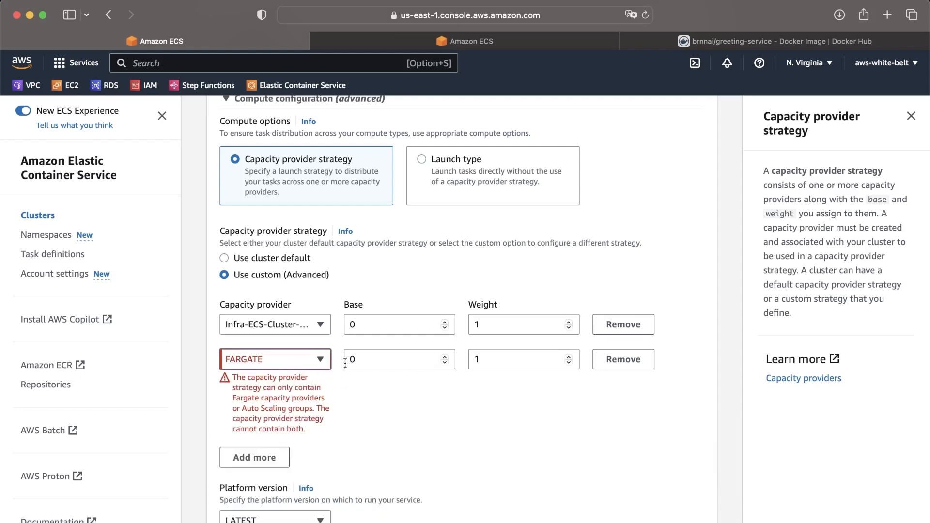
click(317, 361)
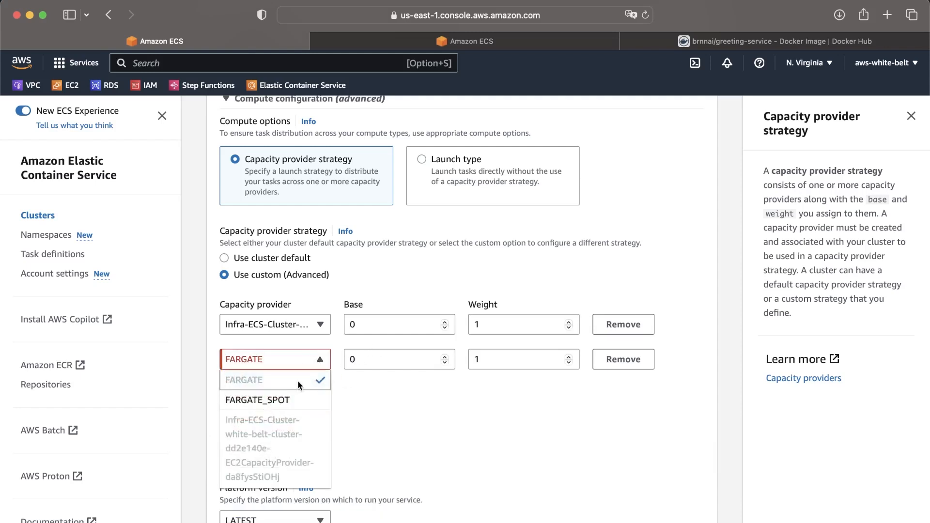
click(364, 407)
Step: Set the base to 2 for both the FARGATE and the Infra-ECS-Cluster capacity providers
click(380, 356)
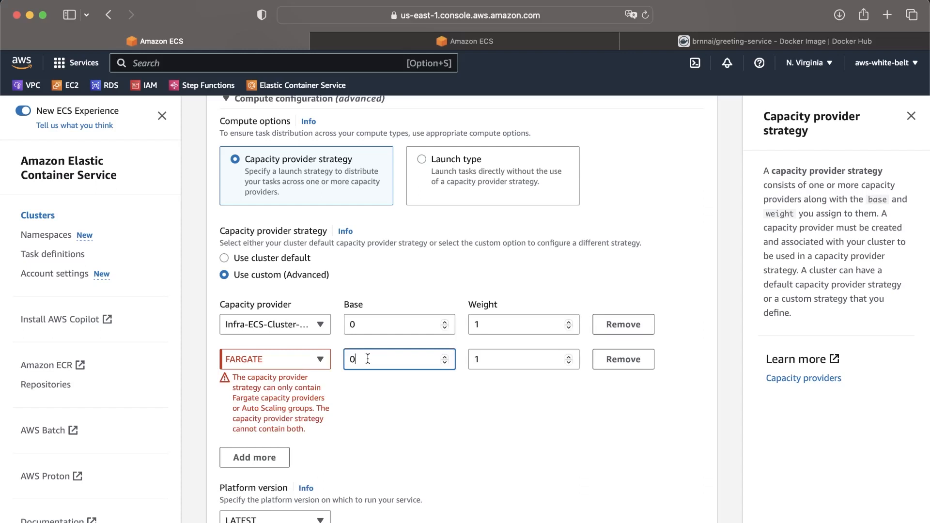
key(BackSpace)
text(2)
click(426, 393)
double_click(379, 325)
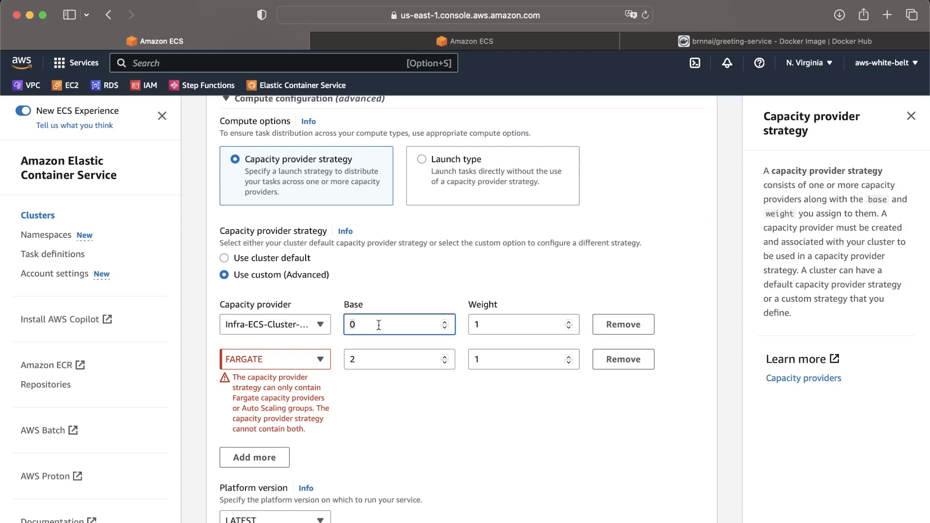
text(2)
Step: Set the FARGATE capacity provider's base to 1
double_click(368, 365)
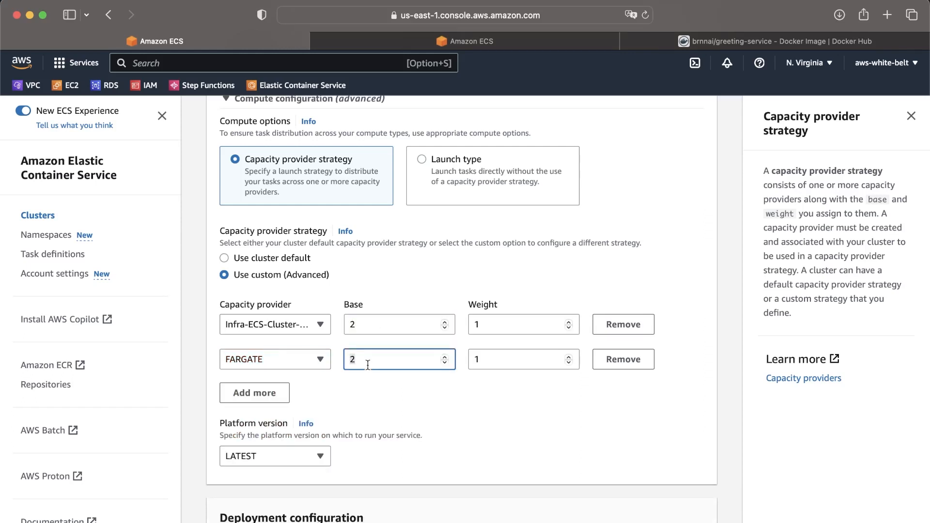
key(BackSpace)
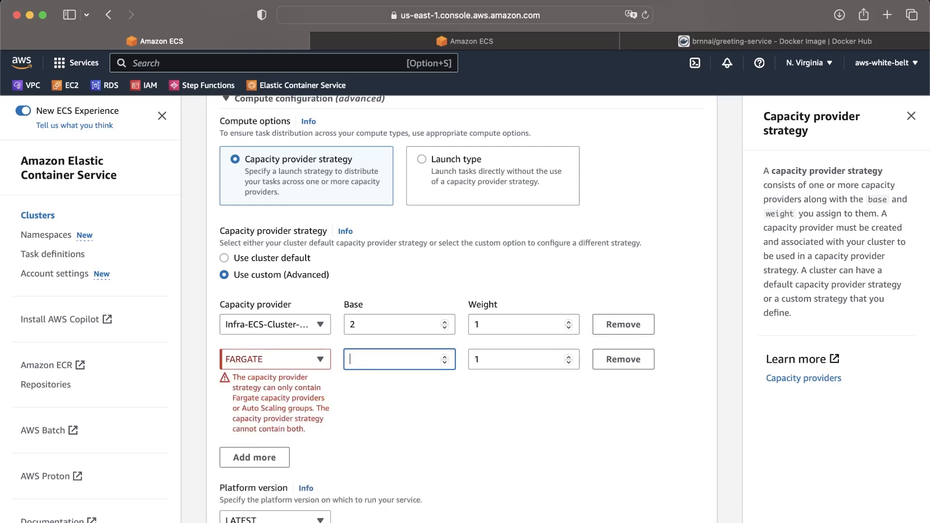
click(369, 327)
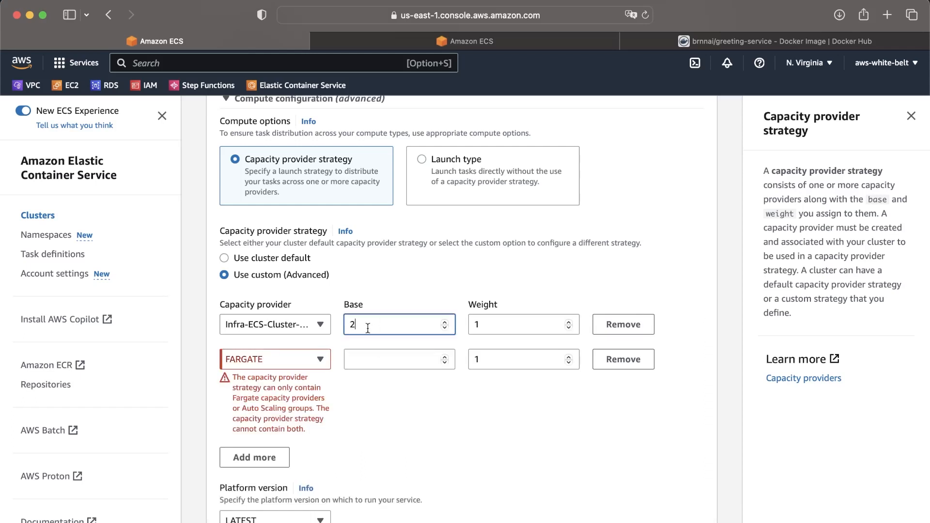
click(369, 358)
text(1)
click(484, 409)
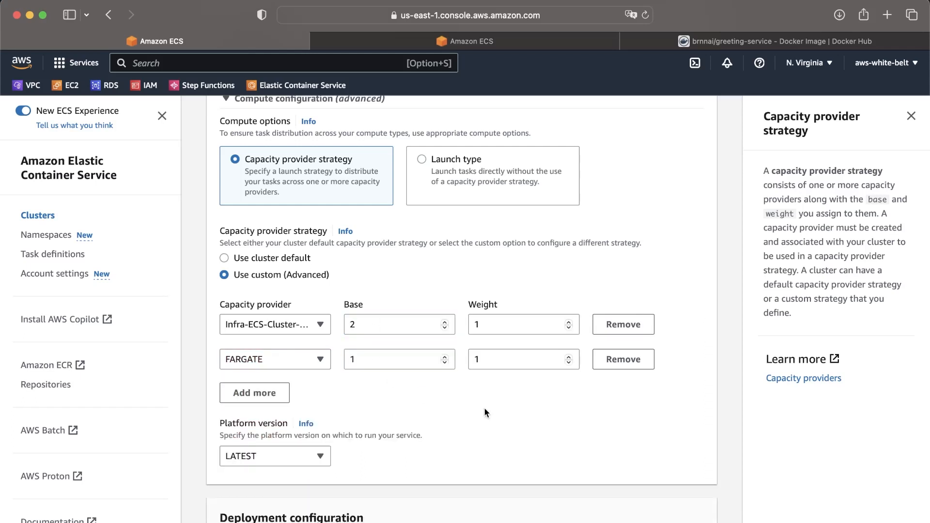
Step: Set the base to 1 for the Infra-ECS-Cluster capacity provider and to 2 for FARGATE
click(390, 357)
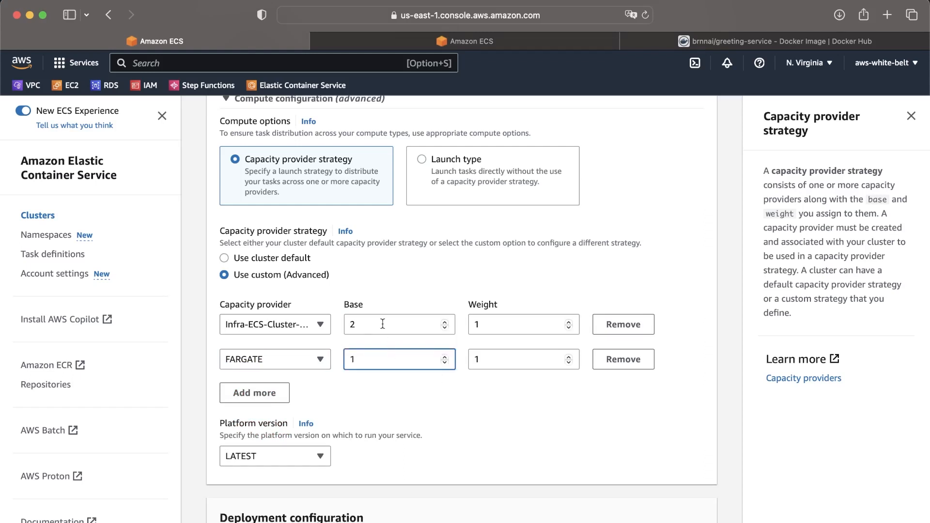
double_click(383, 324)
text(1)
double_click(380, 358)
text(2)
click(417, 400)
double_click(371, 359)
click(481, 361)
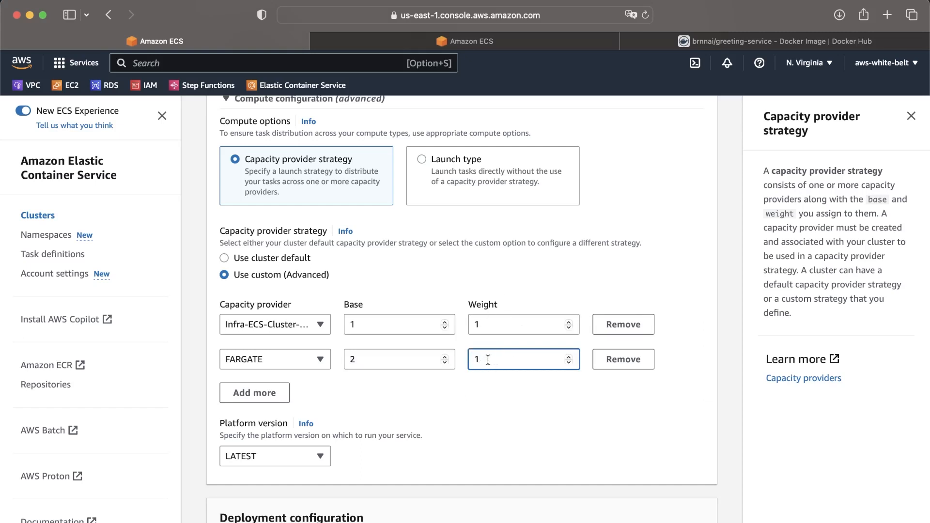
click(504, 332)
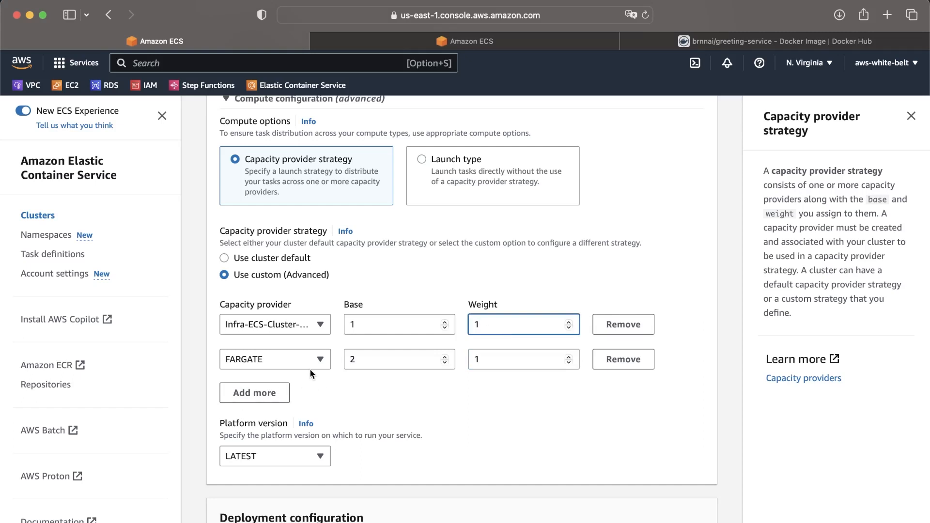
Step: Set the base to 2 for the Infra-ECS-Cluster capacity provider and to 1 for FARGATE
scroll(310, 371, up, 1)
scroll(311, 373, down, 1)
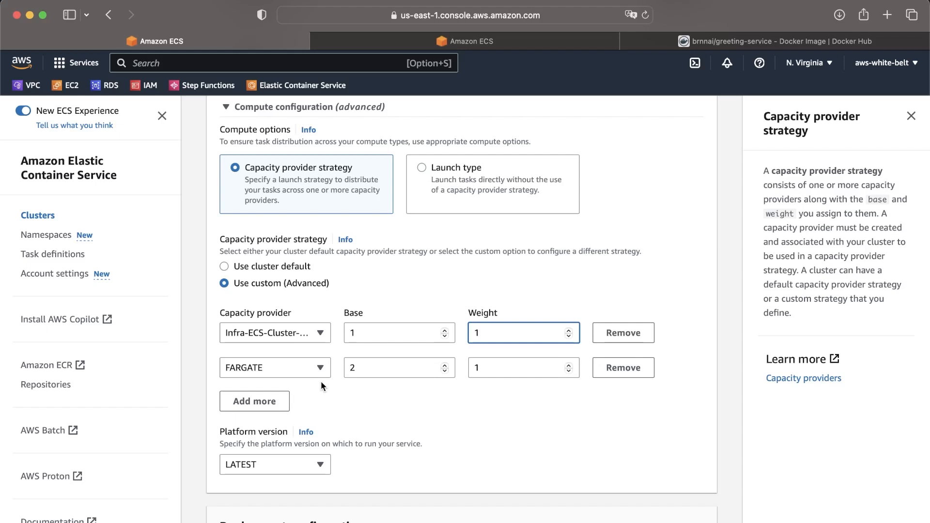
double_click(425, 328)
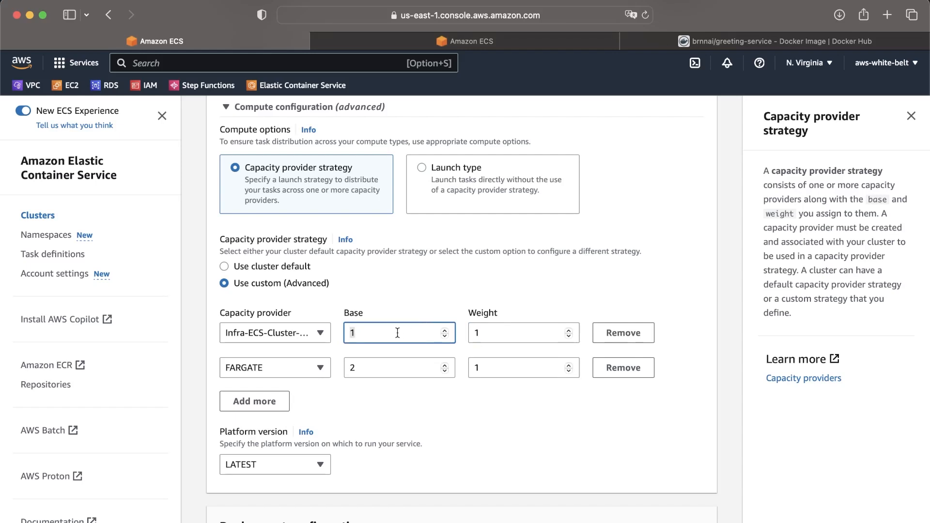
key(BackSpace)
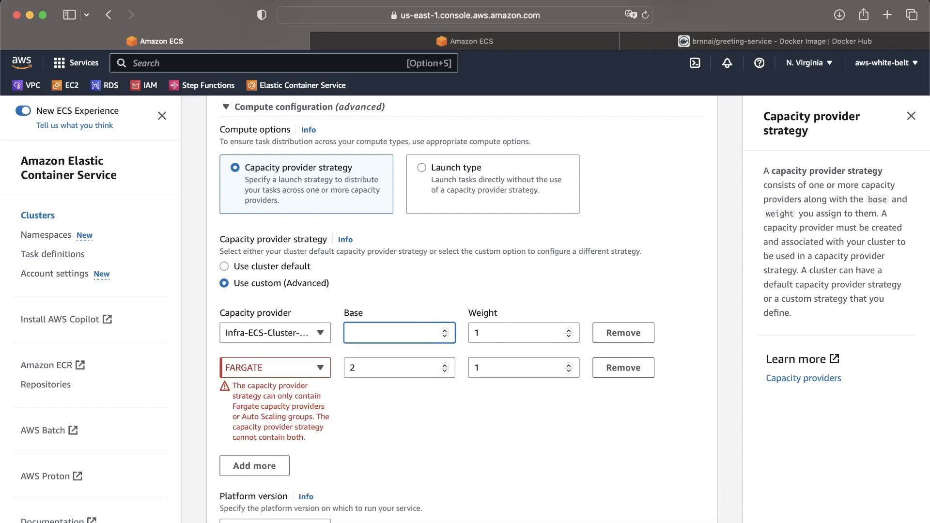
text(2)
double_click(388, 371)
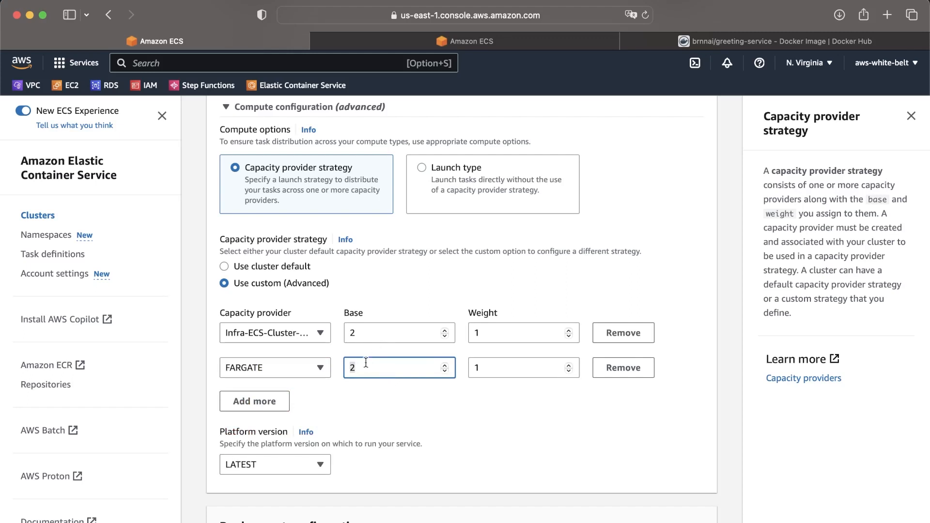
key(BackSpace)
text(1)
click(513, 334)
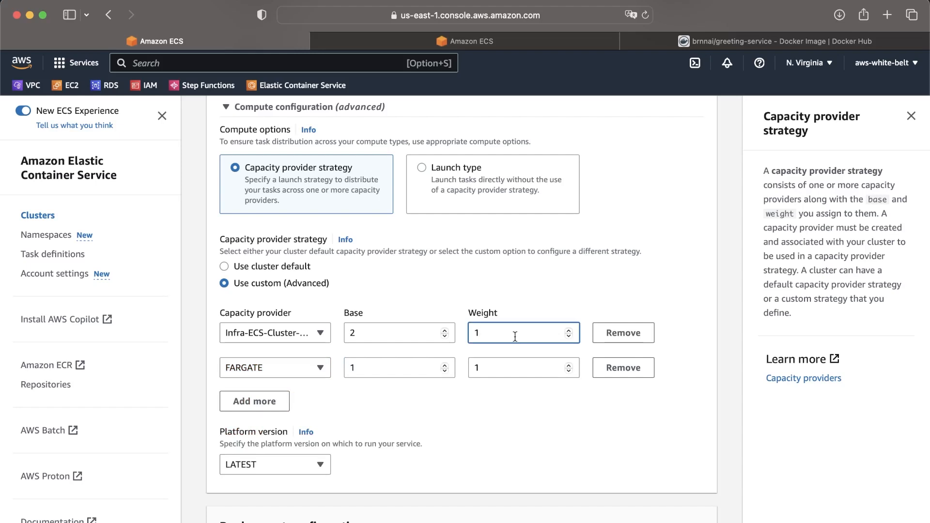
Step: Try weights of 2 and 0 for the Infra-ECS-Cluster capacity provider
double_click(522, 329)
text(2)
key(BackSpace)
text(2)
click(381, 334)
click(490, 335)
key(BackSpace)
text(0)
Step: Remove the FARGATE capacity provider and return the service's capacity provider strategy to Use cluster default
click(622, 361)
click(255, 266)
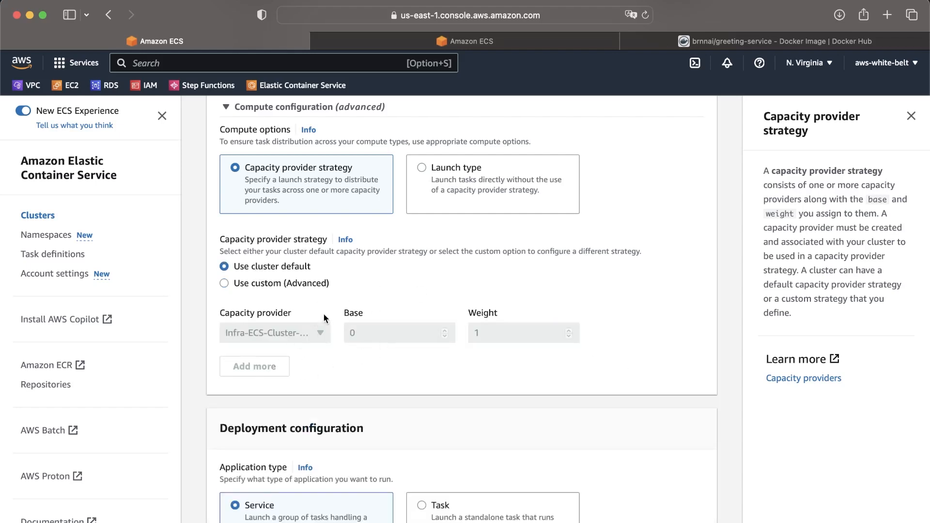
scroll(324, 313, up, 2)
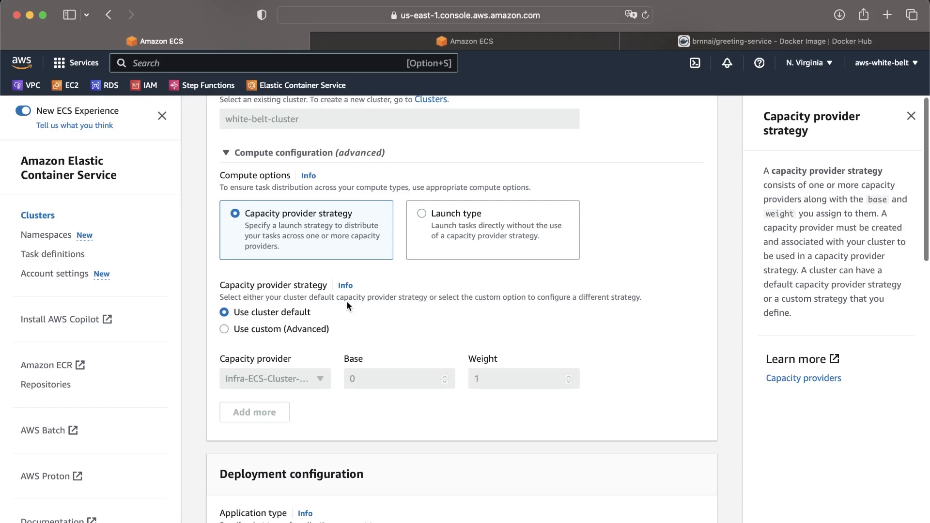
Step: Close the capacity provider help and review the application type options in the deployment configuration
scroll(347, 303, down, 3)
scroll(347, 305, down, 2)
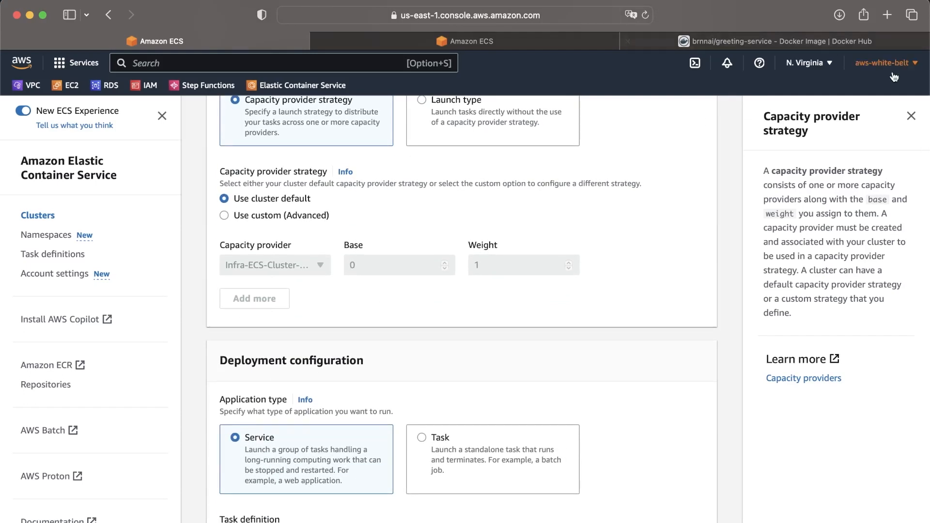
click(911, 115)
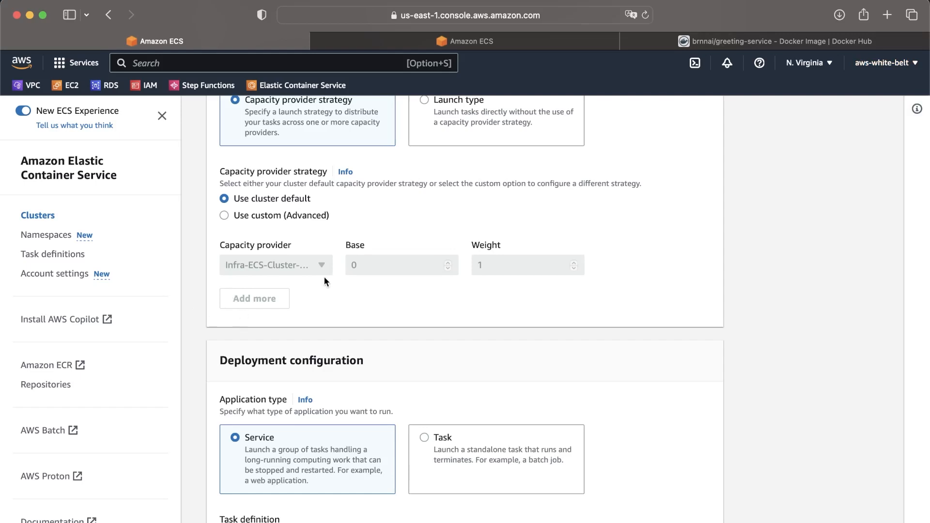
scroll(325, 277, down, 5)
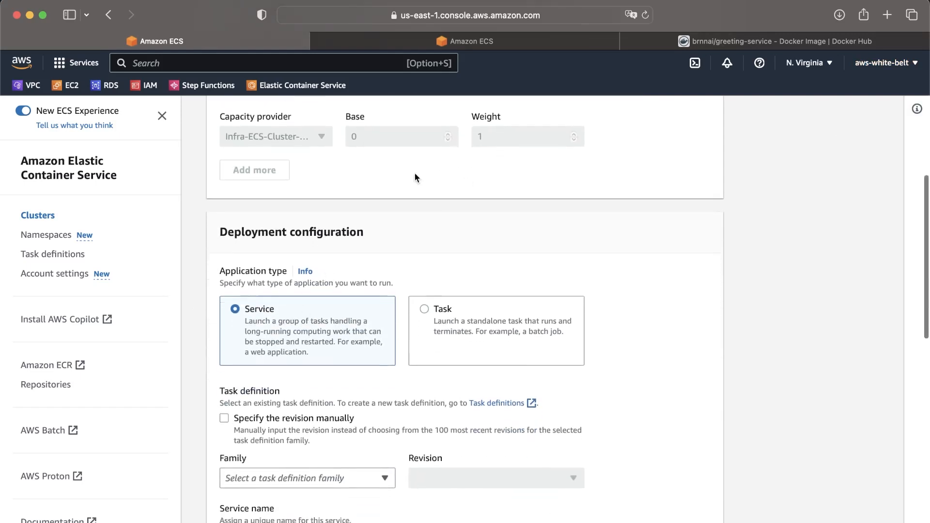
scroll(414, 177, down, 3)
scroll(382, 207, down, 2)
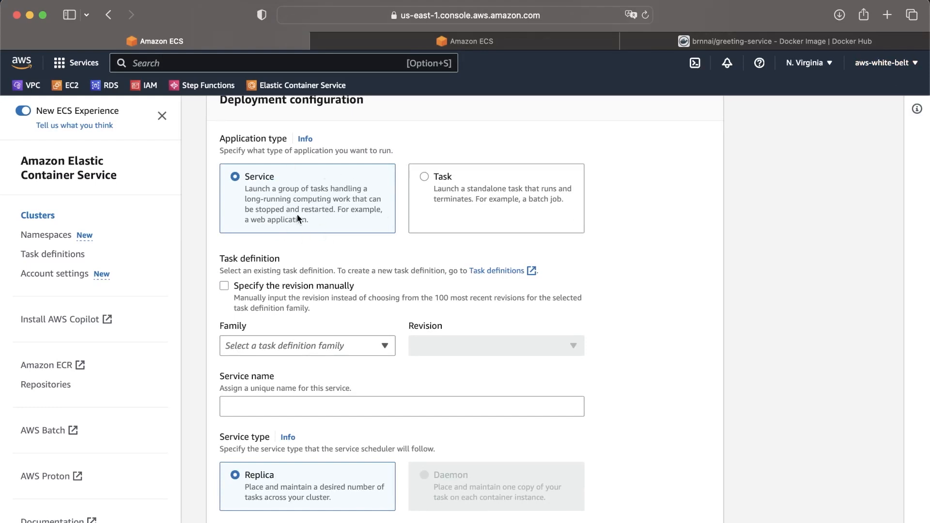
scroll(440, 202, up, 1)
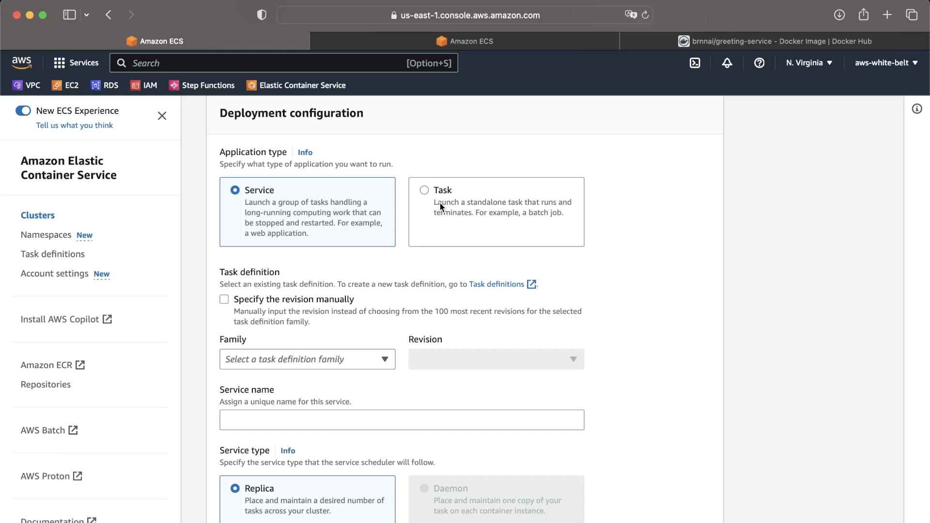
Step: Select the greeting-api-task-definition family with revision 1 (LATEST) as the service's task definition
scroll(212, 321, down, 2)
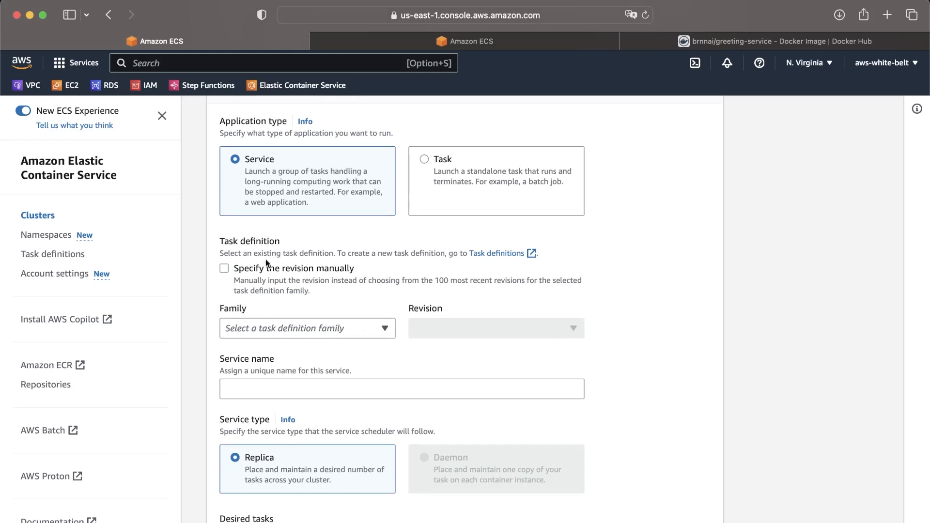
click(328, 328)
click(335, 376)
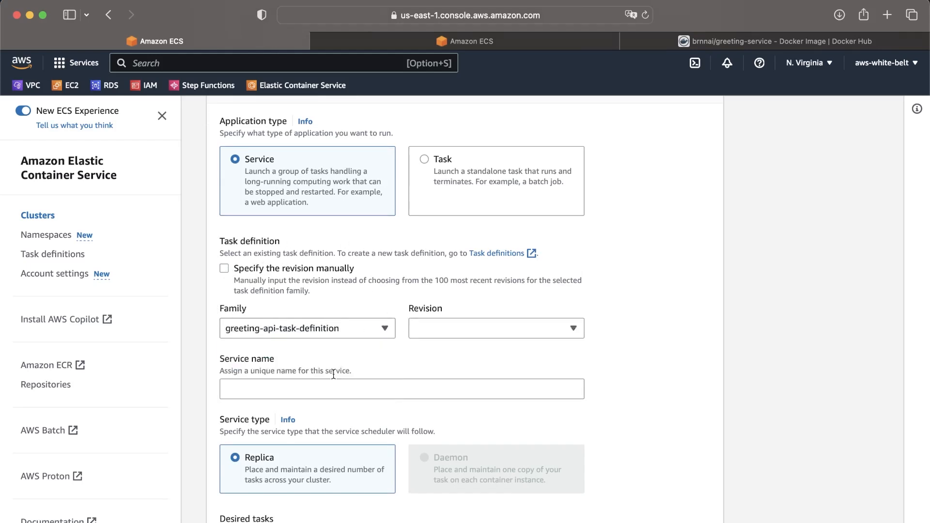
click(498, 329)
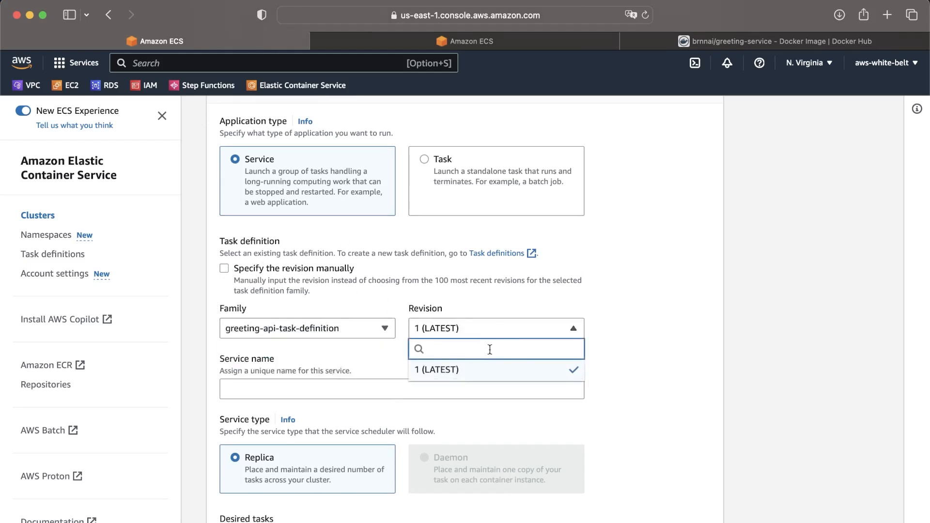
click(423, 374)
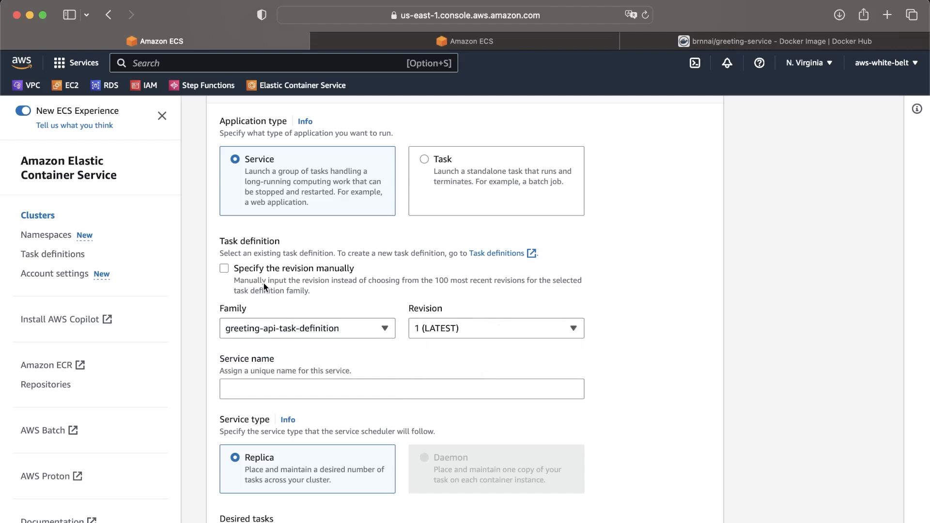
Step: Name the service greeting-service and keep Replica as its service type
scroll(264, 286, down, 3)
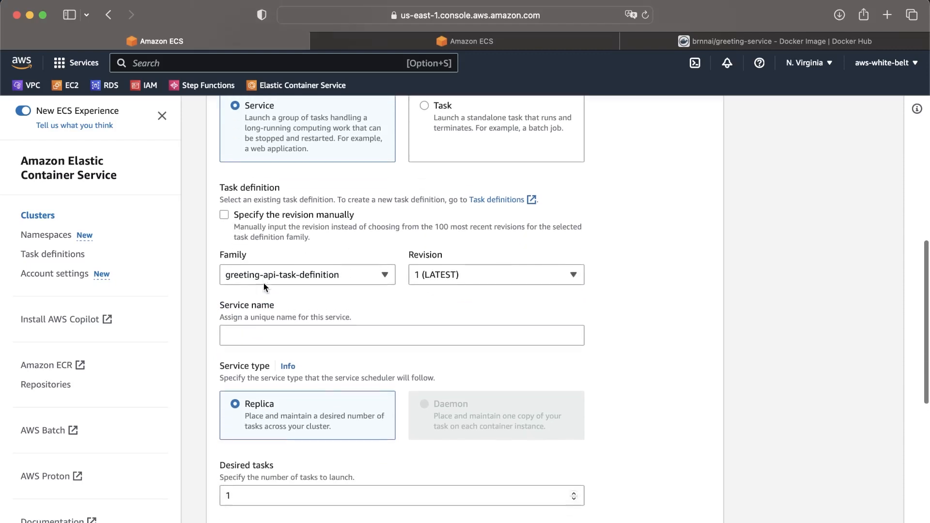
click(269, 320)
text(greet)
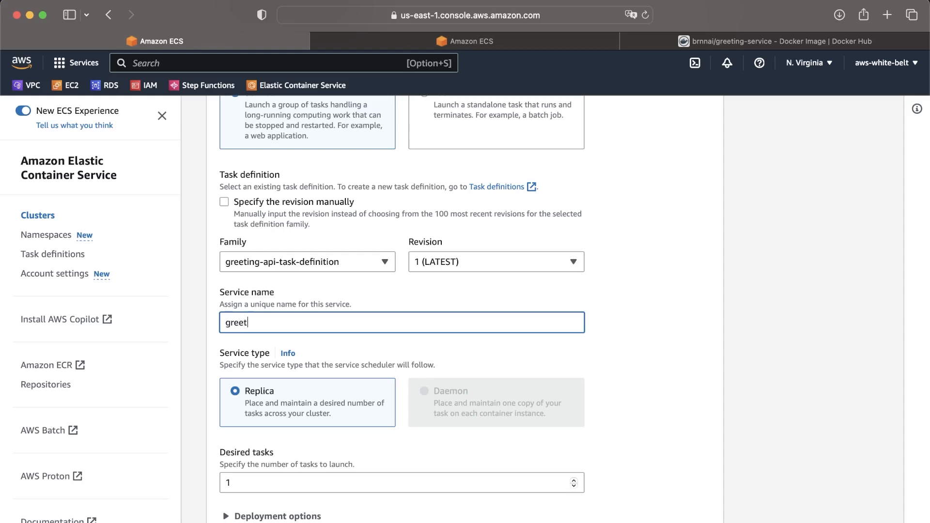
text(ing-service)
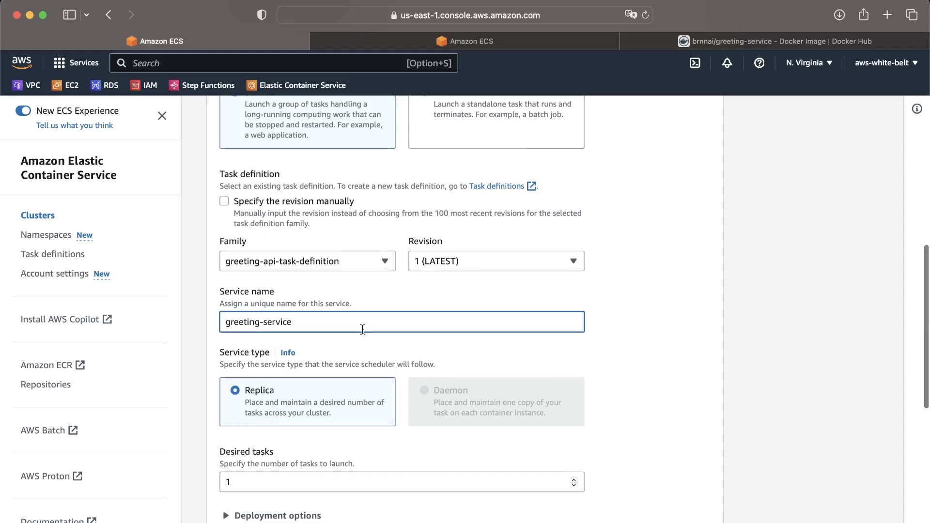
scroll(361, 328, down, 5)
click(315, 262)
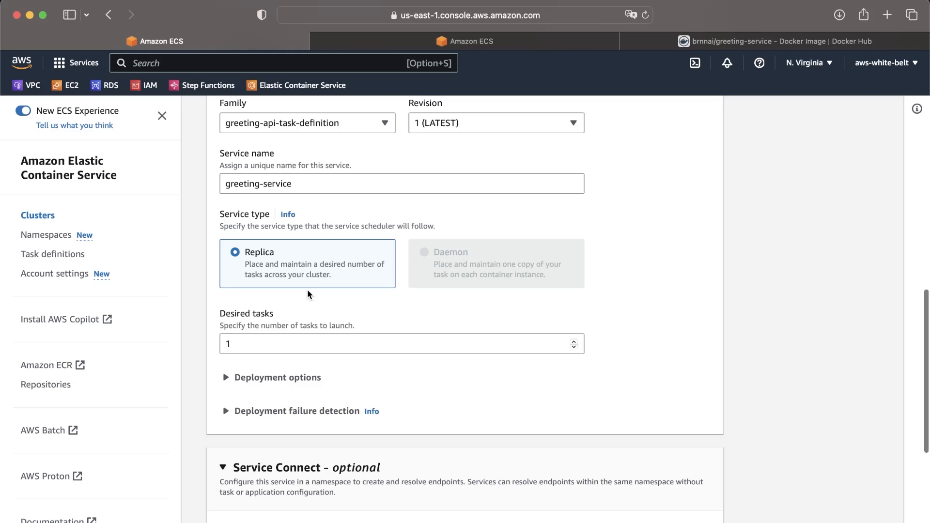
scroll(308, 289, down, 1)
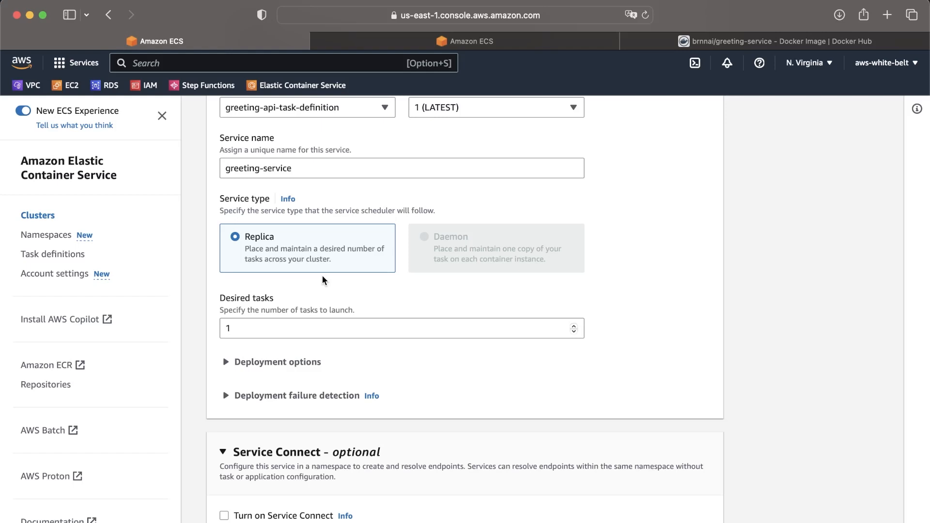
Step: Keep the desired tasks at 1 and review the minimum and maximum running tasks percentages in the deployment options
scroll(266, 296, down, 1)
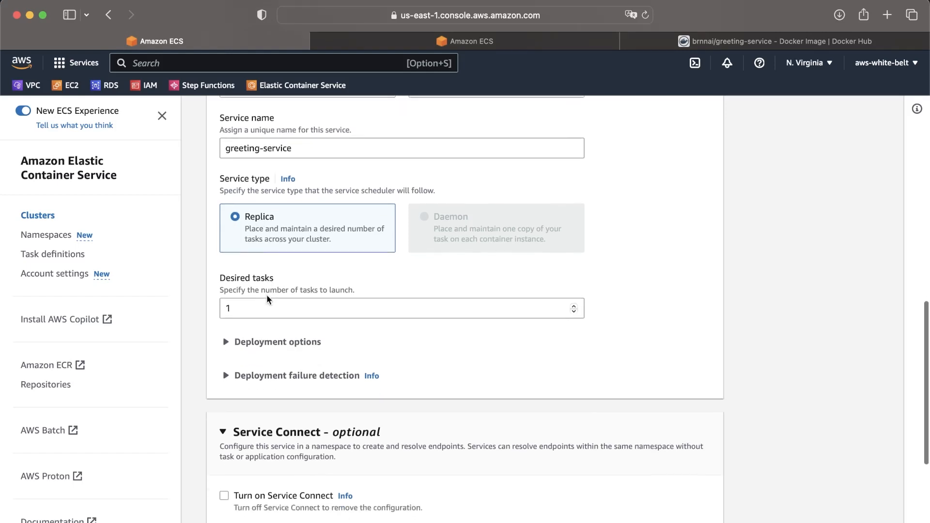
click(283, 307)
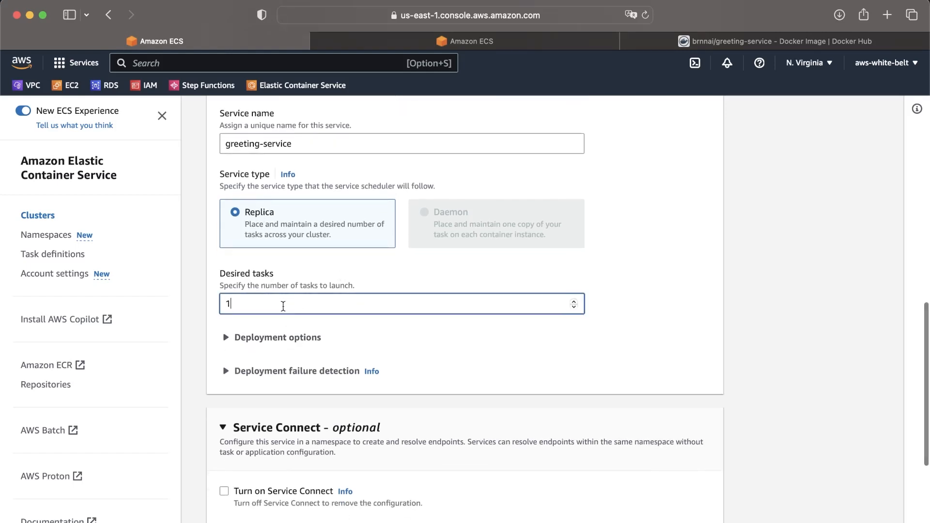
scroll(283, 306, down, 3)
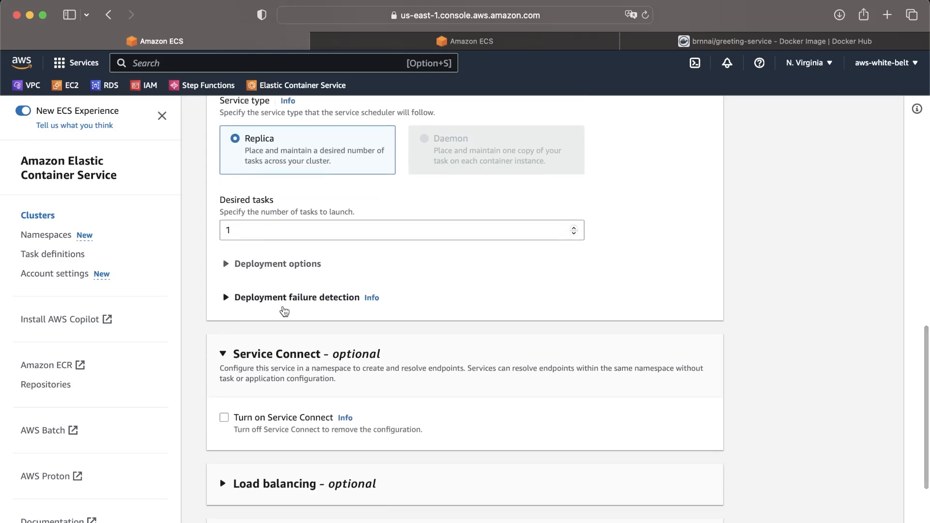
click(261, 264)
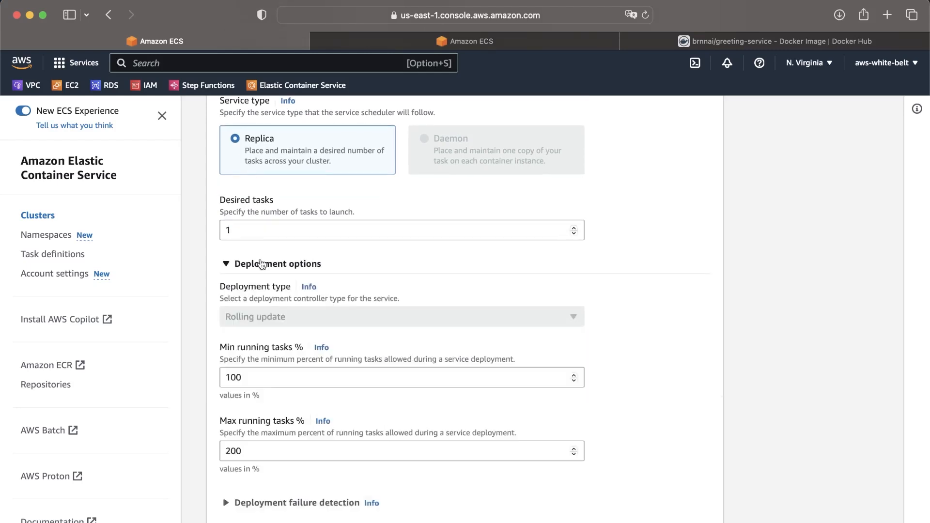
scroll(312, 257, down, 3)
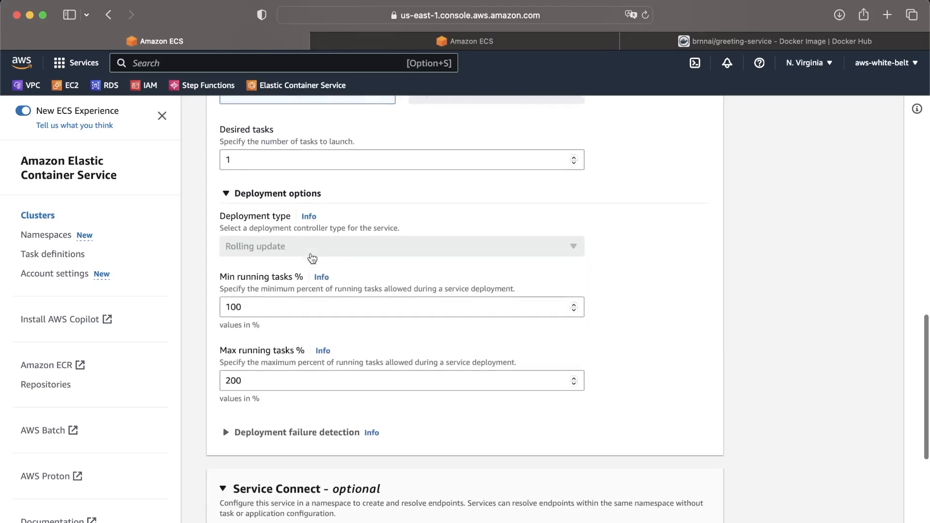
double_click(275, 305)
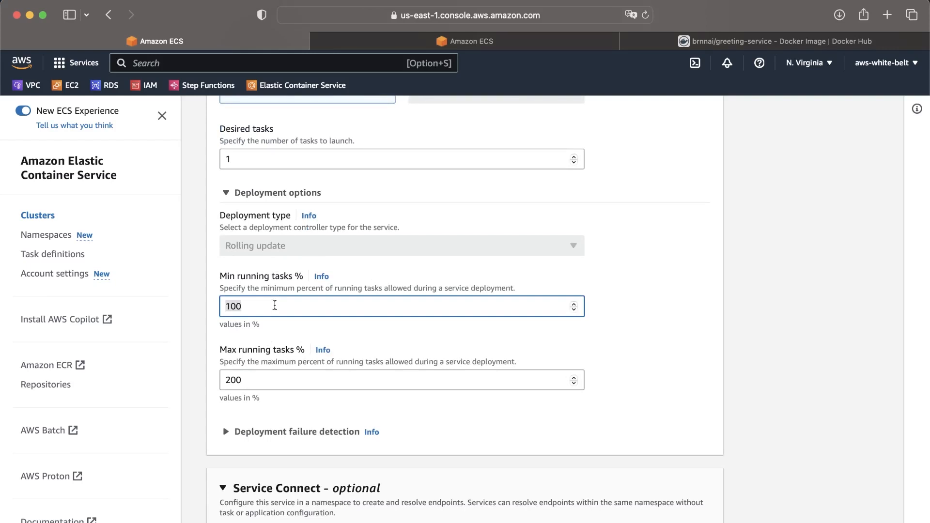
double_click(275, 379)
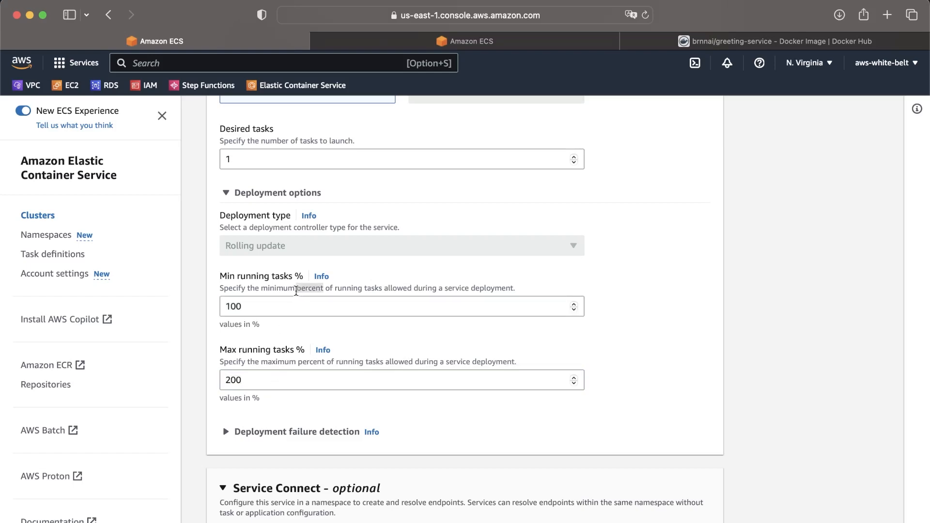
double_click(275, 301)
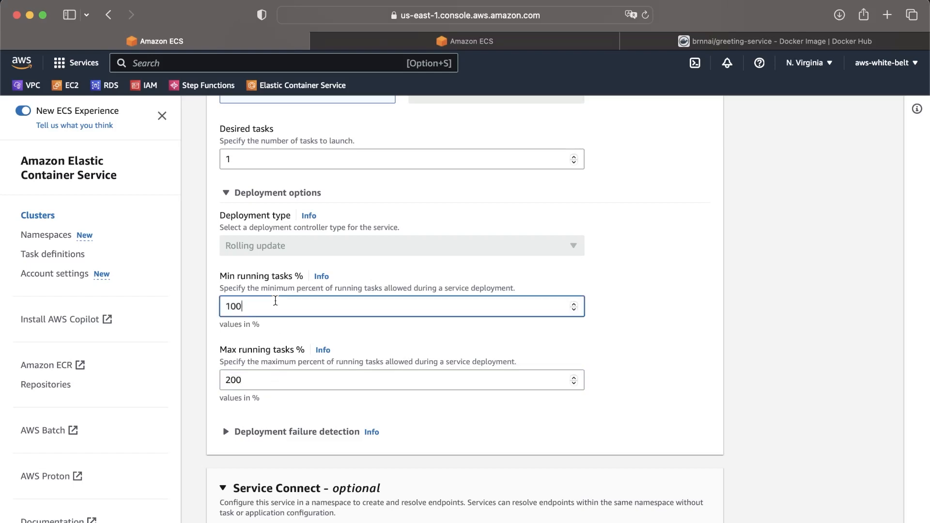
double_click(270, 379)
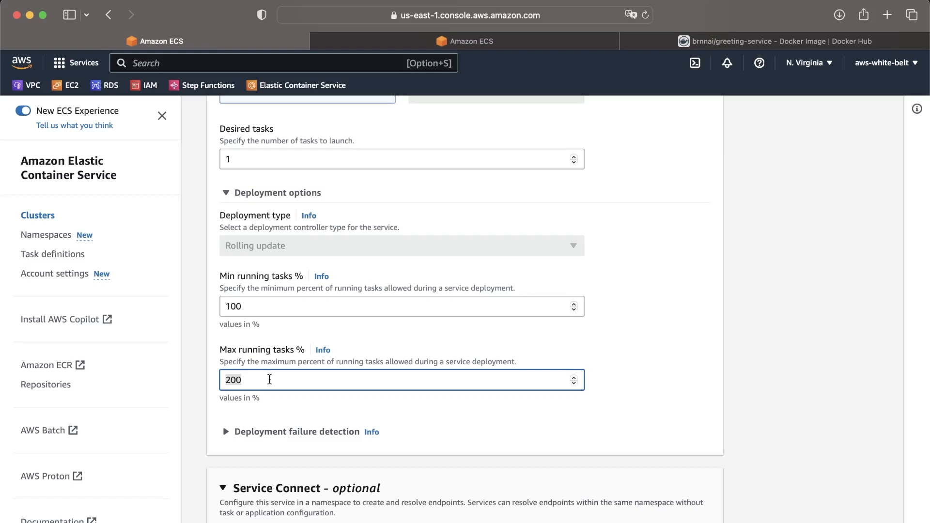
Step: Re-enter 100 as the minimum running tasks percentage and collapse the deployment options
double_click(271, 306)
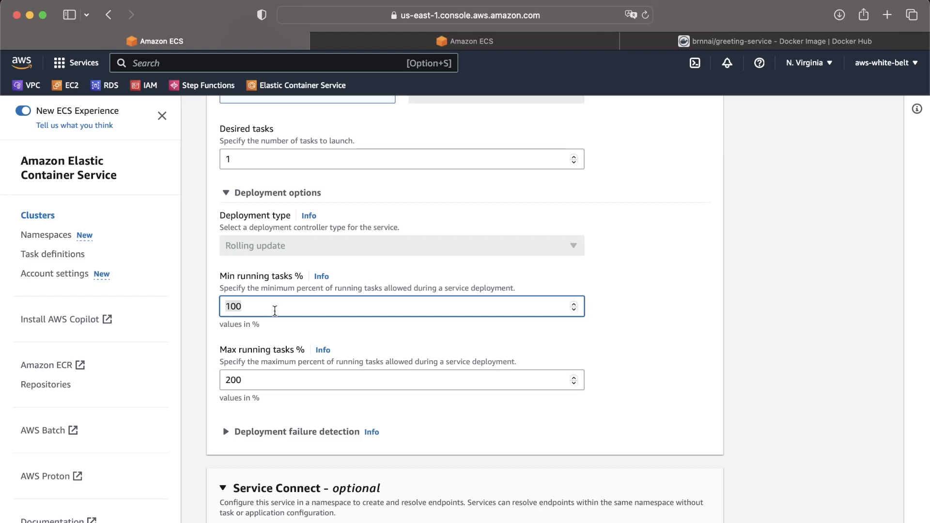
text(0100)
key(BackSpace)
key(BackSpace)
key(BackSpace)
key(BackSpace)
text(100)
click(236, 194)
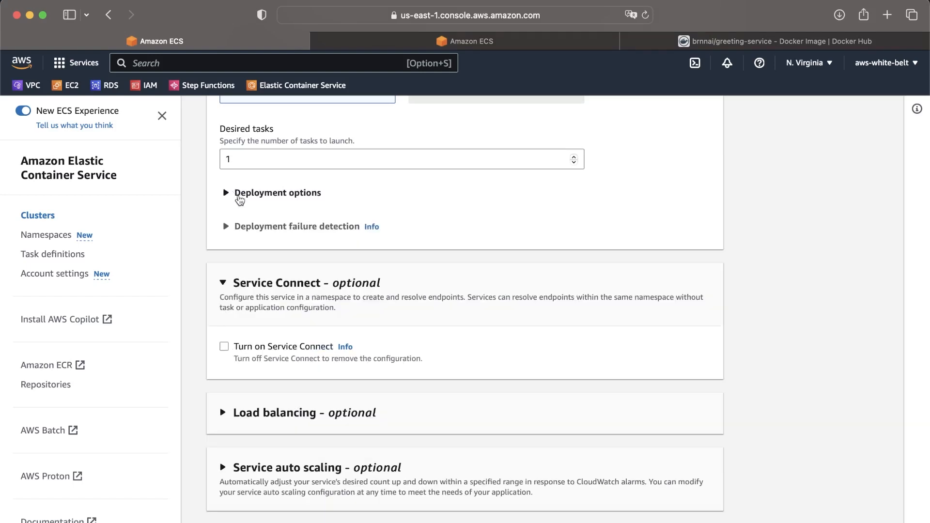
Step: Examine the load balancer type setting in the optional load balancing section, then collapse that section
scroll(337, 283, down, 3)
scroll(337, 282, down, 1)
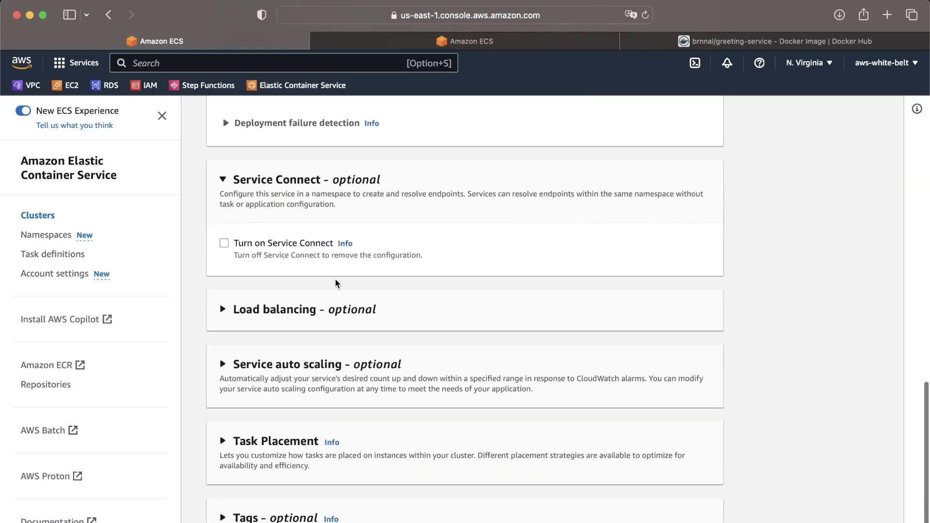
click(303, 312)
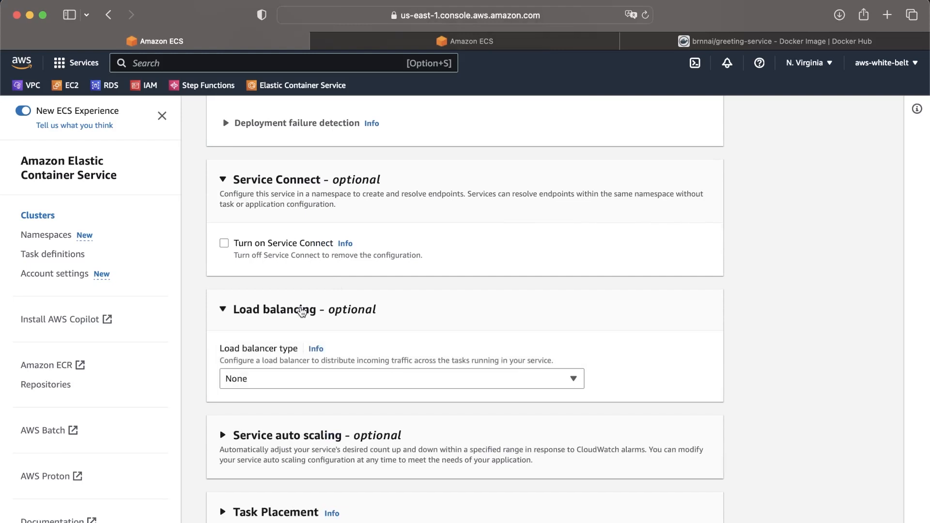
scroll(303, 312, down, 2)
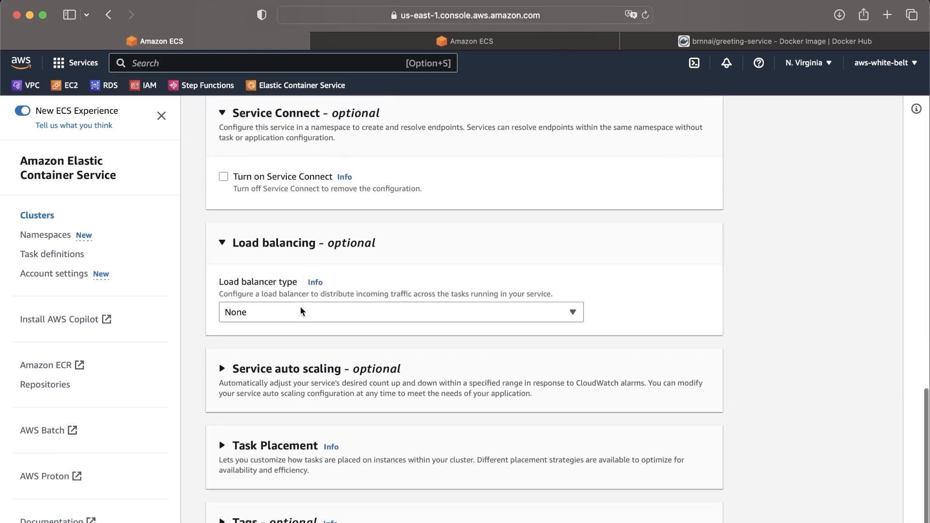
click(282, 242)
scroll(282, 241, up, 2)
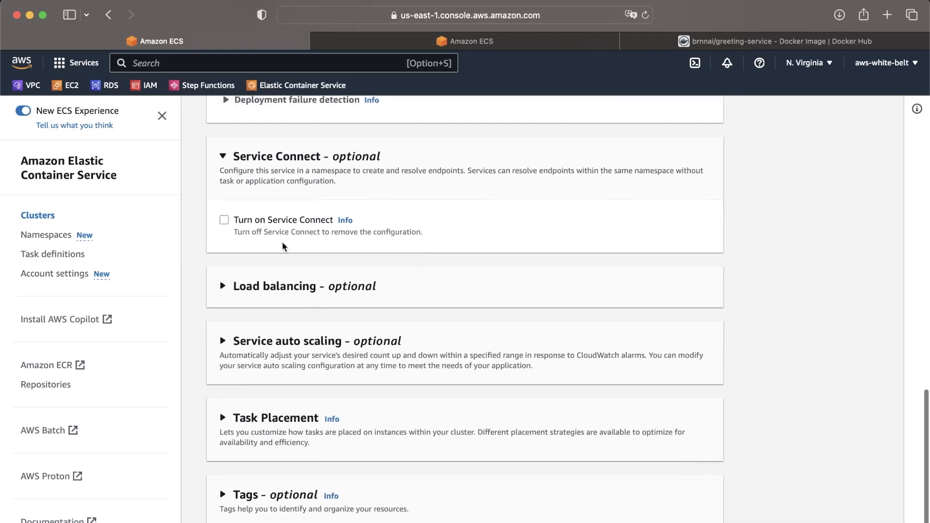
scroll(282, 242, down, 1)
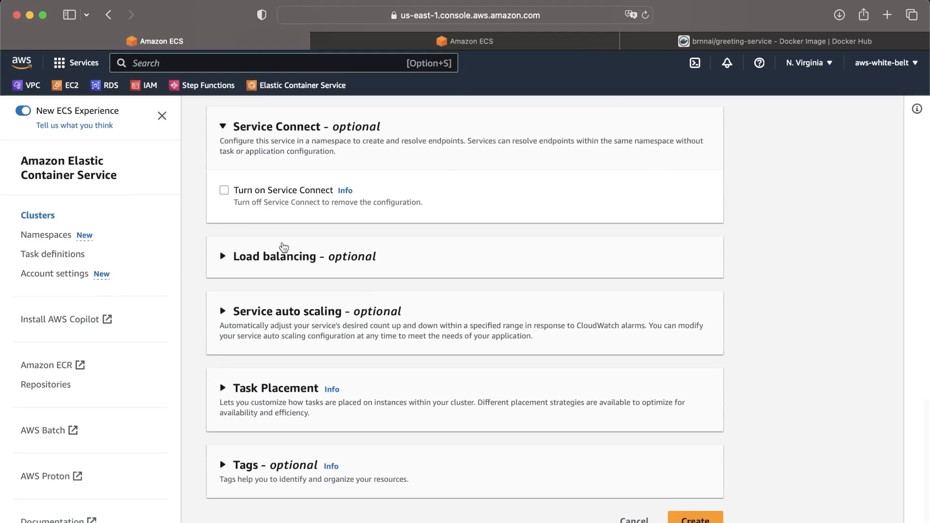
scroll(280, 360, down, 1)
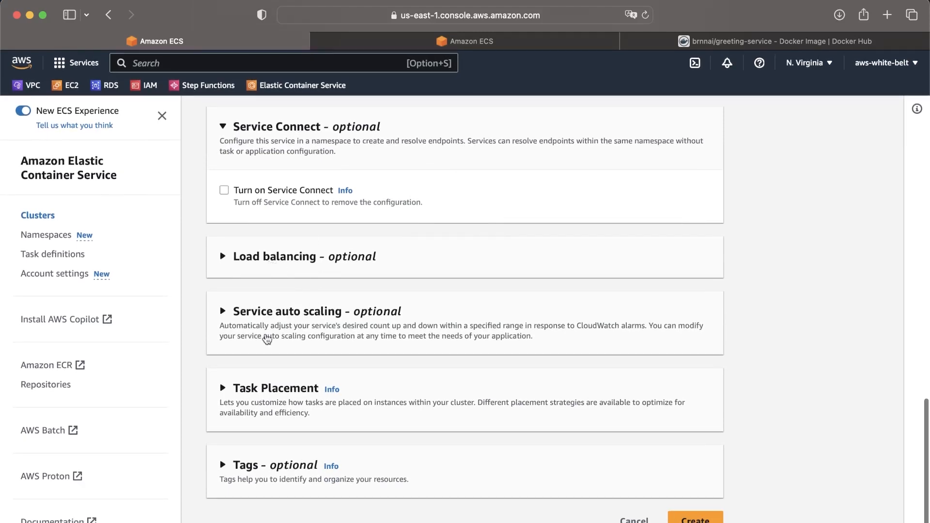
Step: Expand the optional service auto scaling section and enable service auto scaling
click(256, 325)
scroll(256, 324, down, 2)
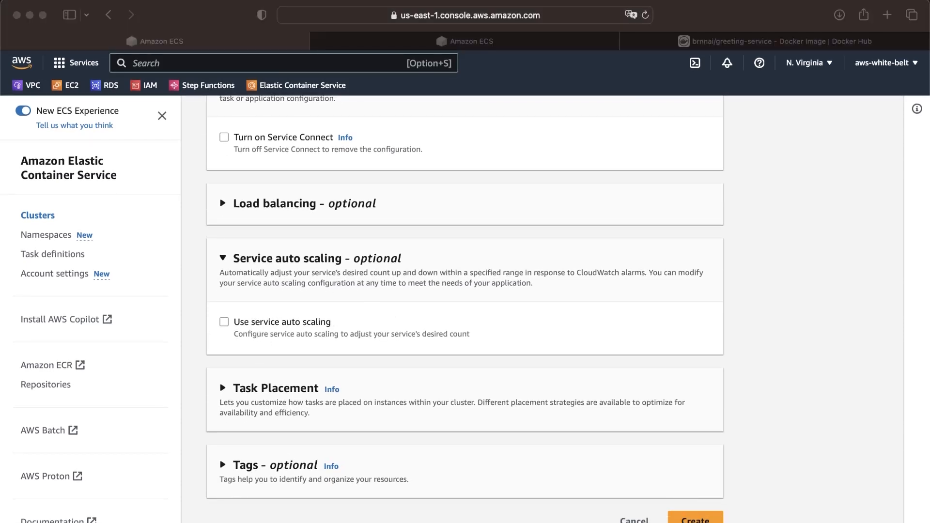
click(572, 333)
click(279, 325)
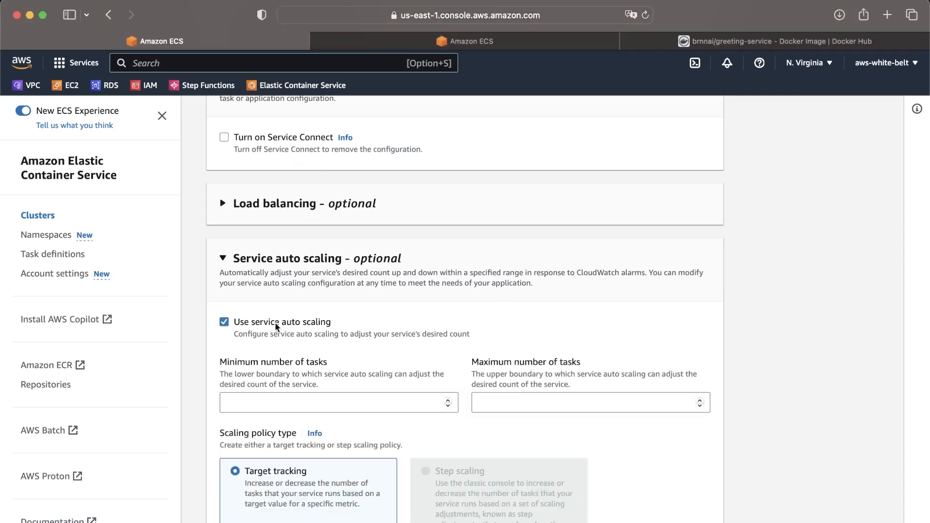
Step: Set the service auto scaling limits to a minimum of 1 task and a maximum of 4 tasks
scroll(278, 327, down, 1)
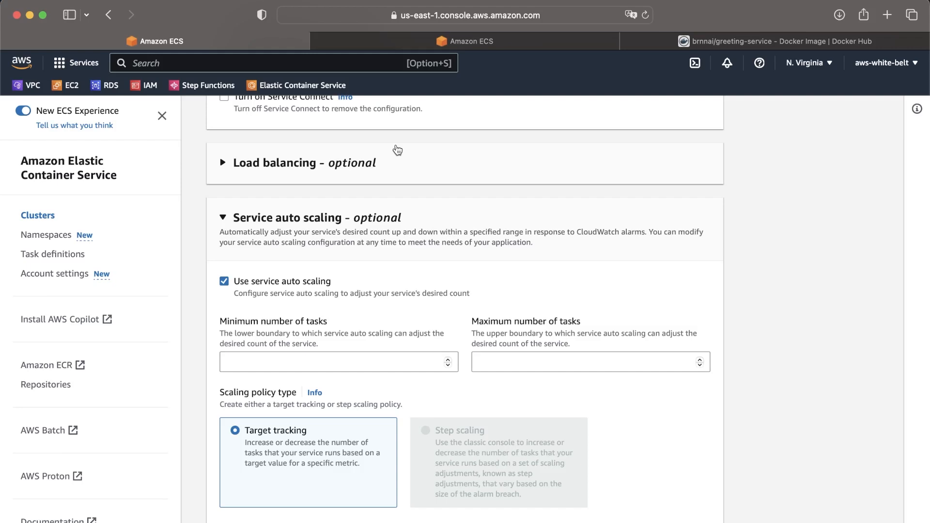
scroll(380, 290, down, 3)
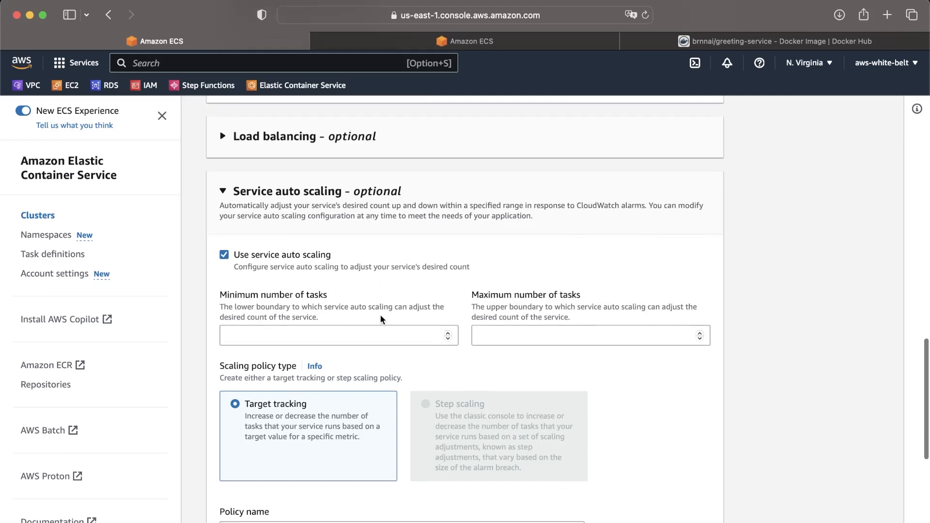
click(405, 296)
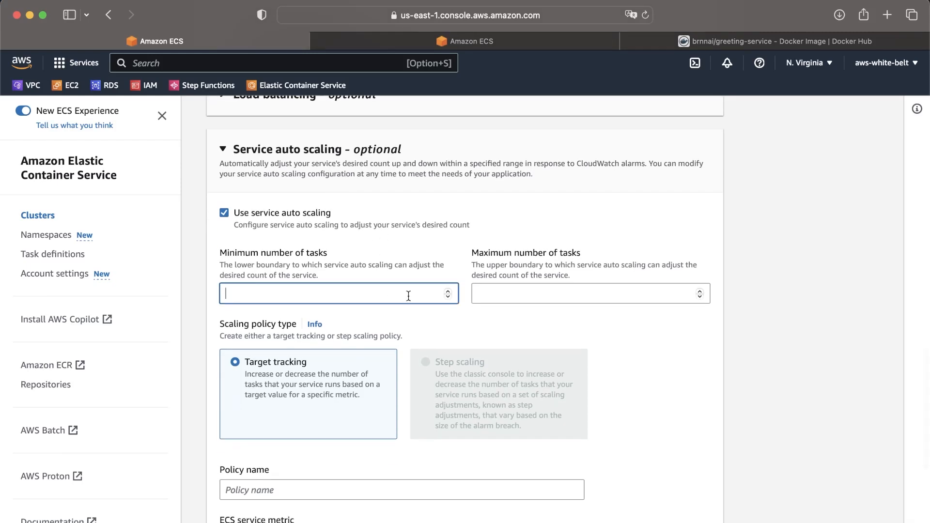
click(447, 290)
key(BackSpace)
scroll(266, 258, down, 3)
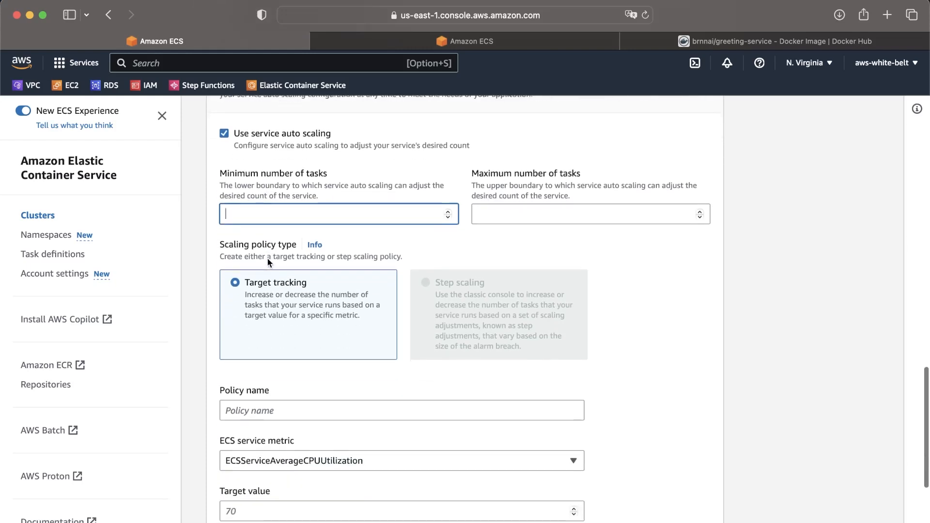
scroll(268, 258, up, 1)
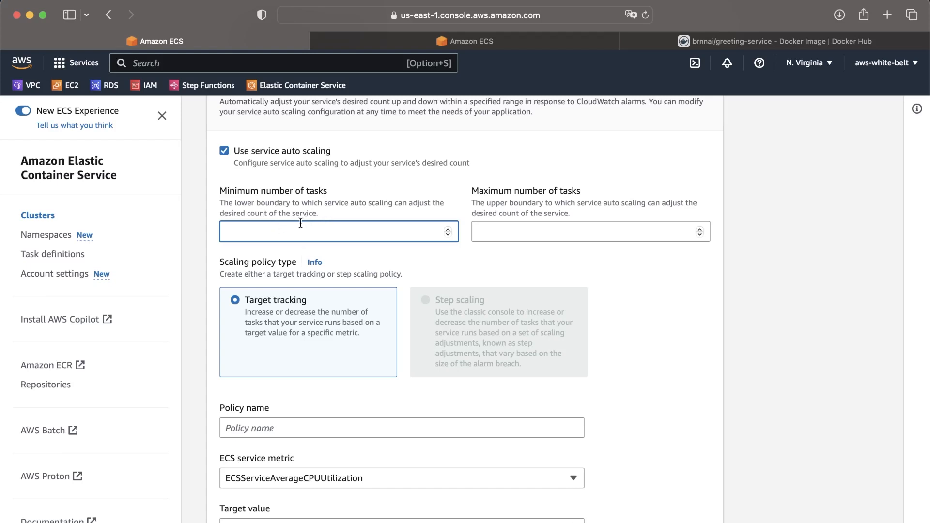
text(1)
click(625, 236)
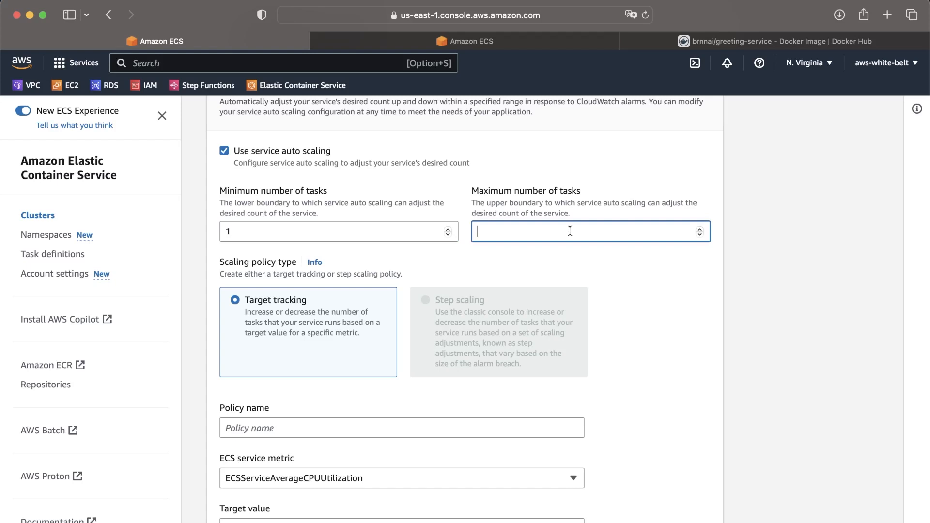
text(4)
click(622, 285)
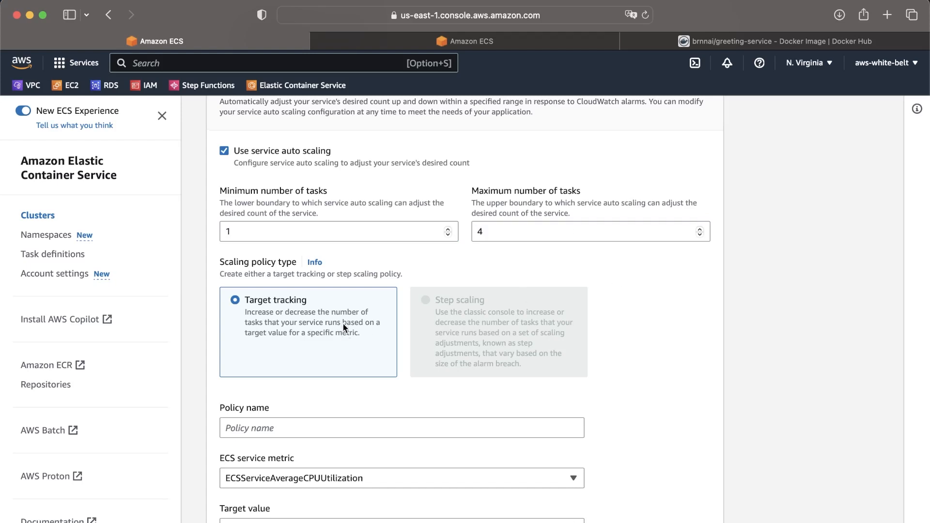
Step: Name the target tracking scaling policy cpu-service-scaling
scroll(344, 325, down, 3)
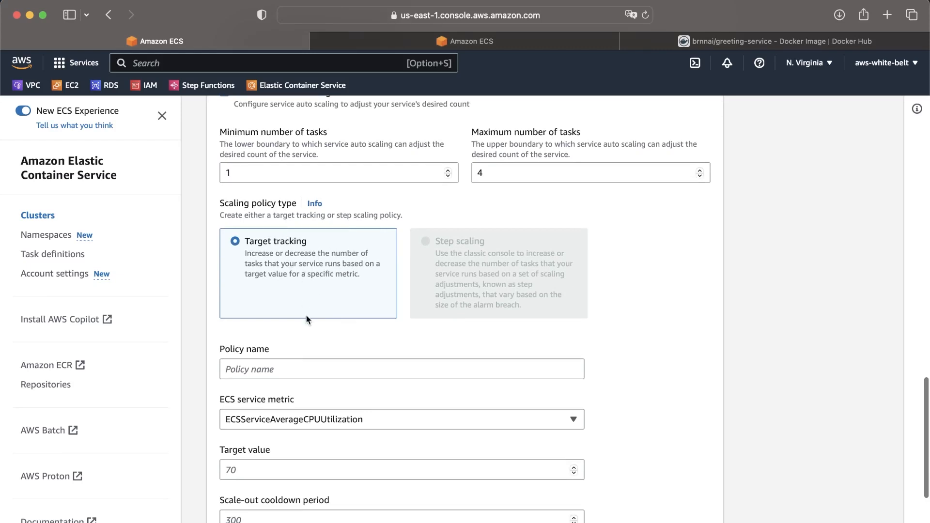
scroll(307, 319, down, 1)
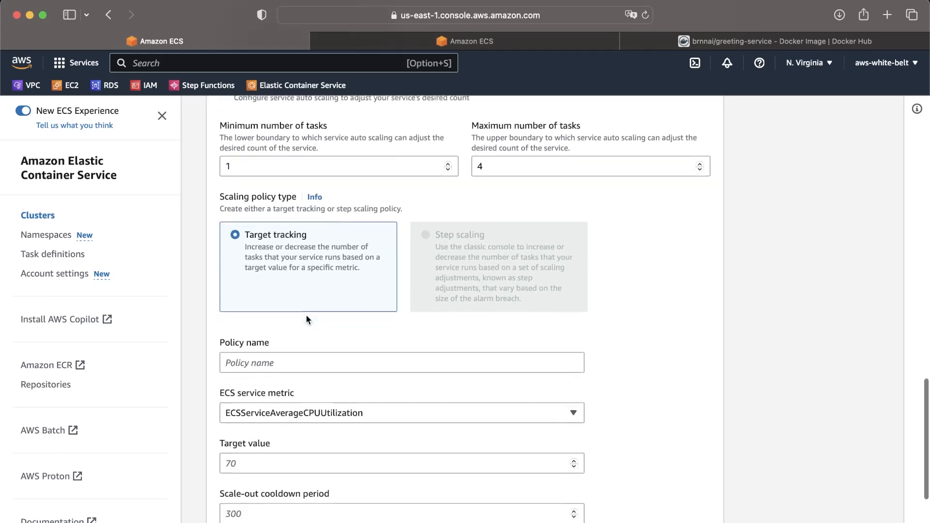
scroll(307, 320, down, 2)
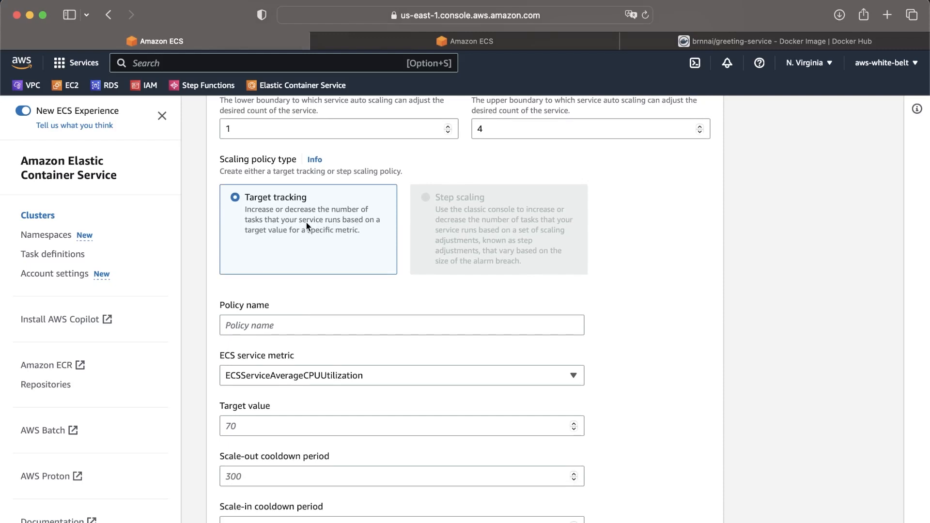
scroll(306, 223, down, 1)
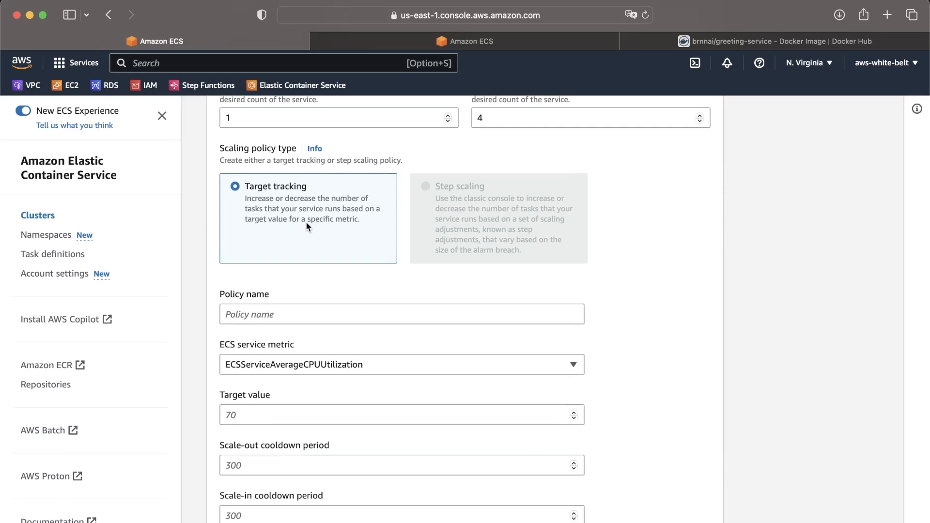
scroll(307, 222, up, 1)
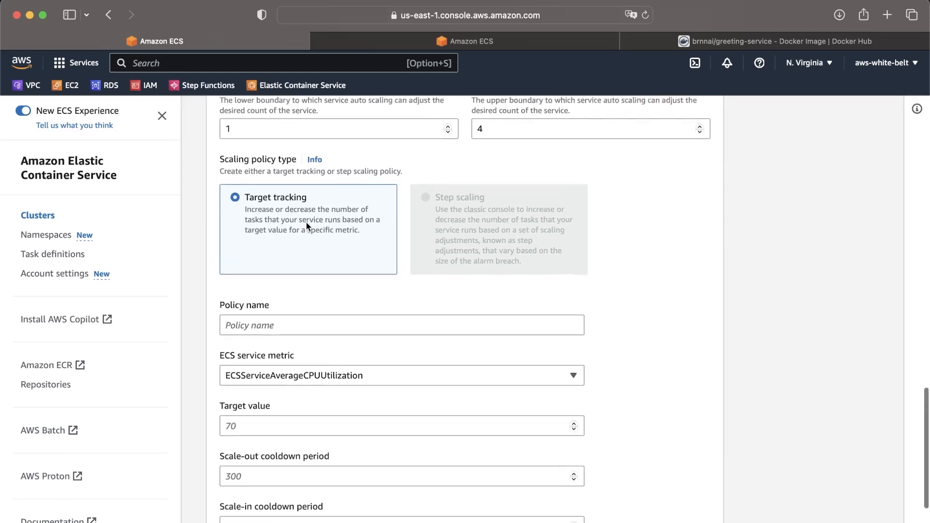
scroll(306, 222, down, 2)
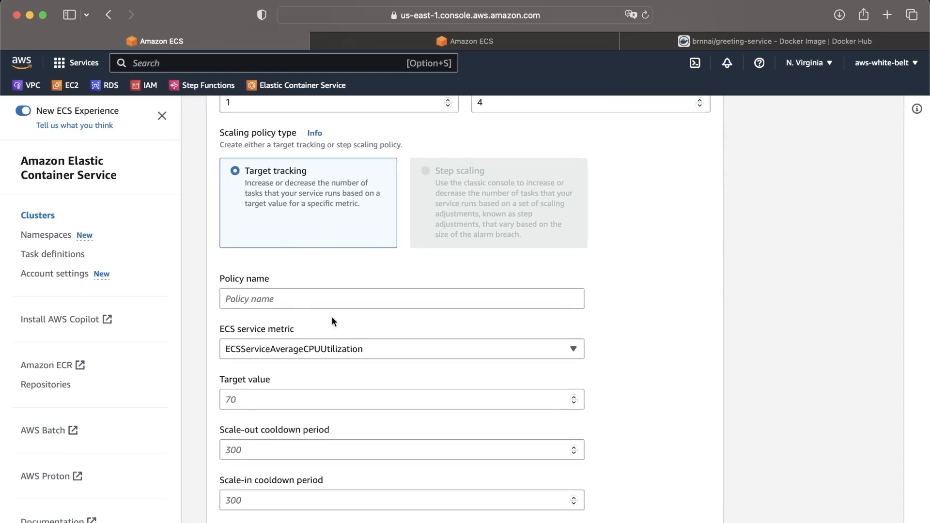
click(296, 305)
text(cpu-sa)
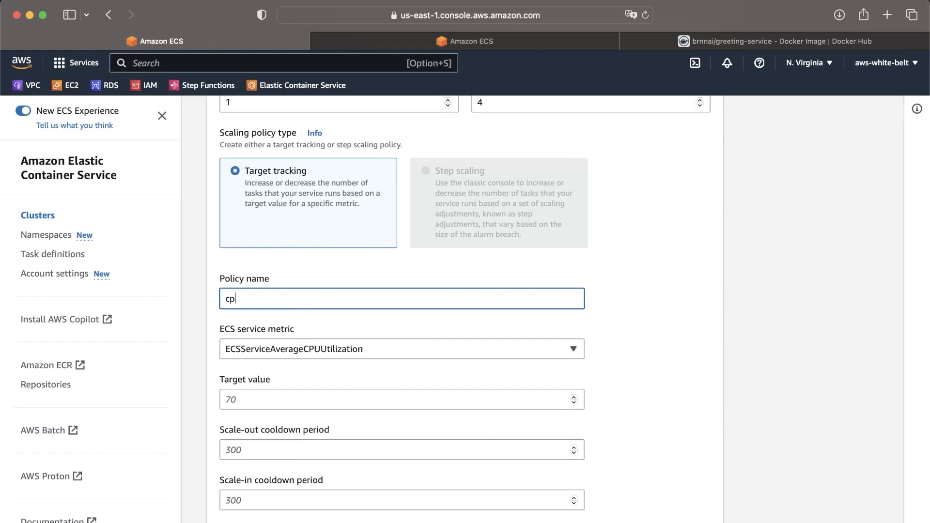
key(BackSpace)
key(BackSpace)
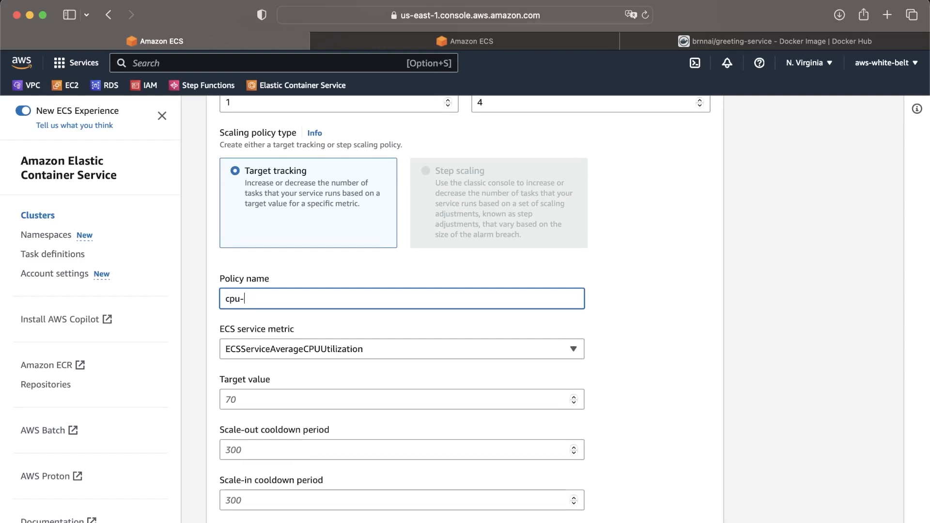
text(service-sac)
key(BackSpace)
key(BackSpace)
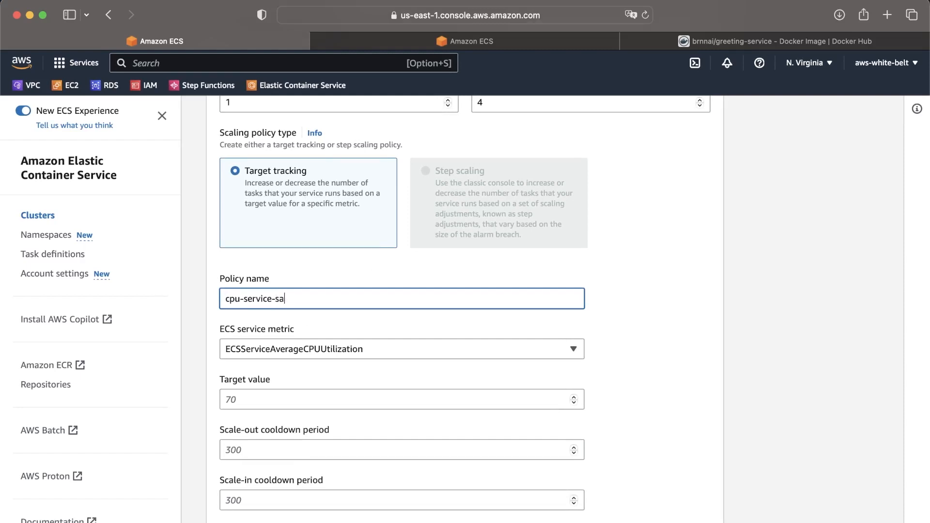
text(caling)
Step: Choose ECSServiceAverageCPUUtilization as the scaling policy's service metric and set its target value to 80
click(391, 354)
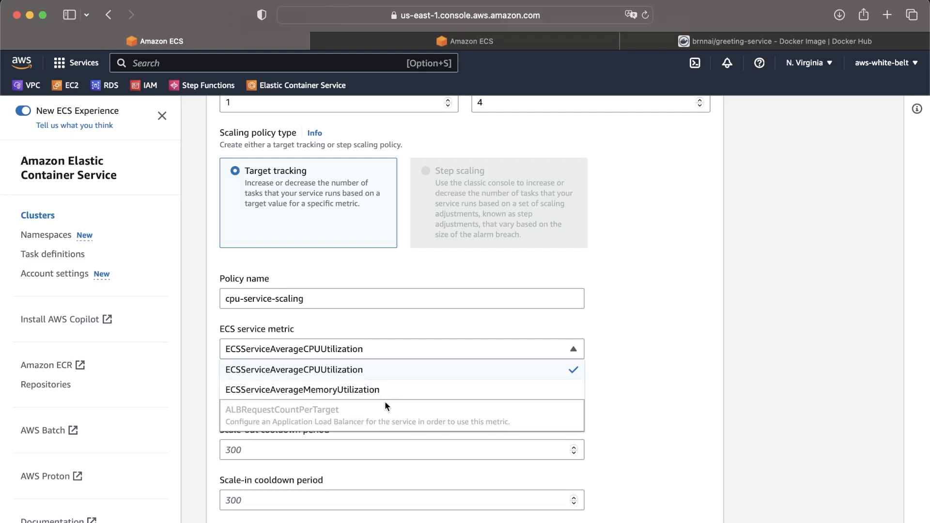
click(392, 370)
scroll(394, 371, down, 3)
click(330, 333)
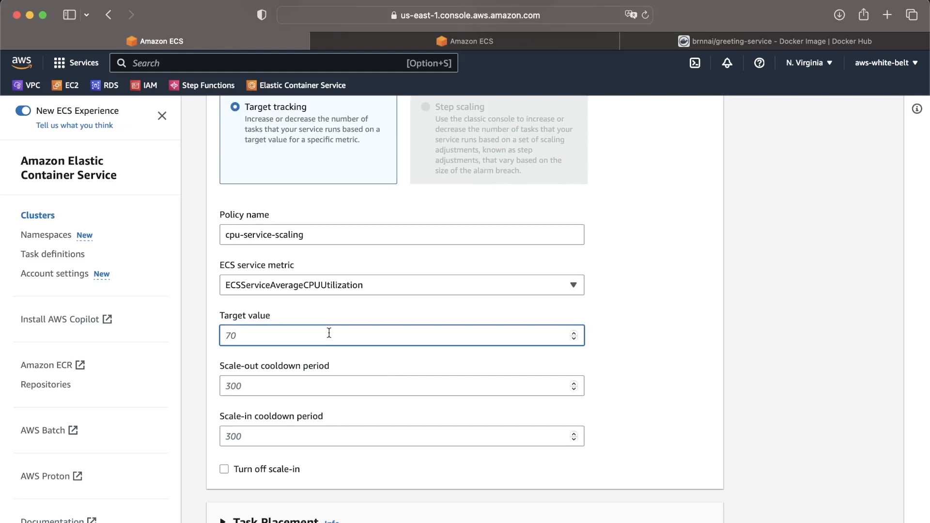
text(80)
Step: Set the scaling policy's scale-out cooldown period to 240 and its scale-in cooldown period to 300
click(298, 387)
text(240)
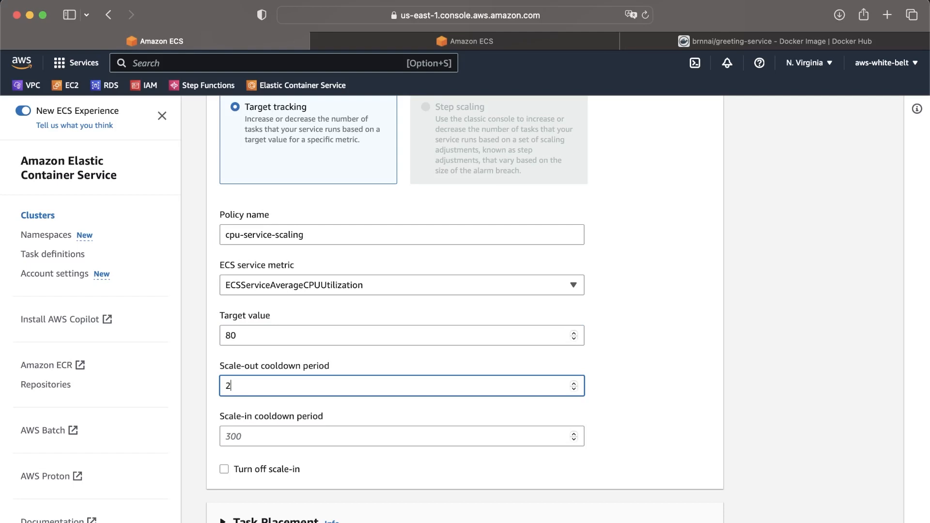
click(344, 441)
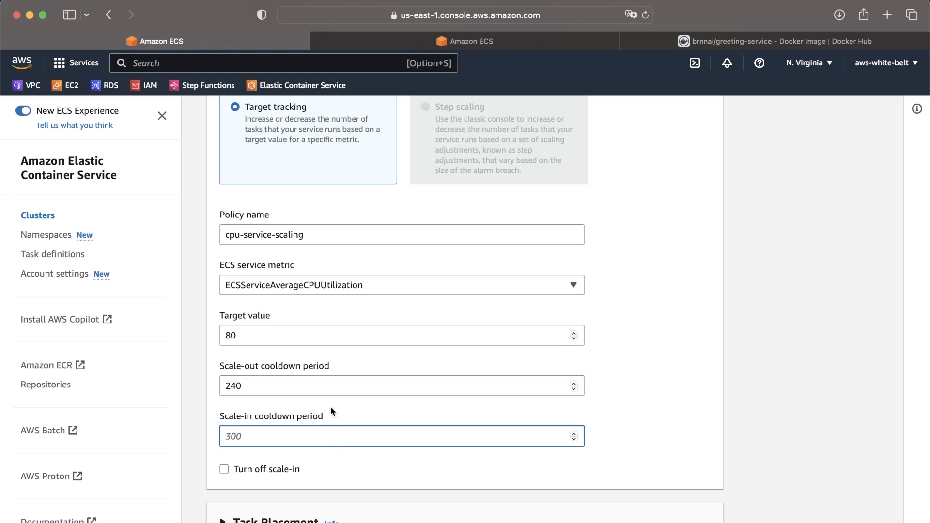
scroll(331, 406, down, 2)
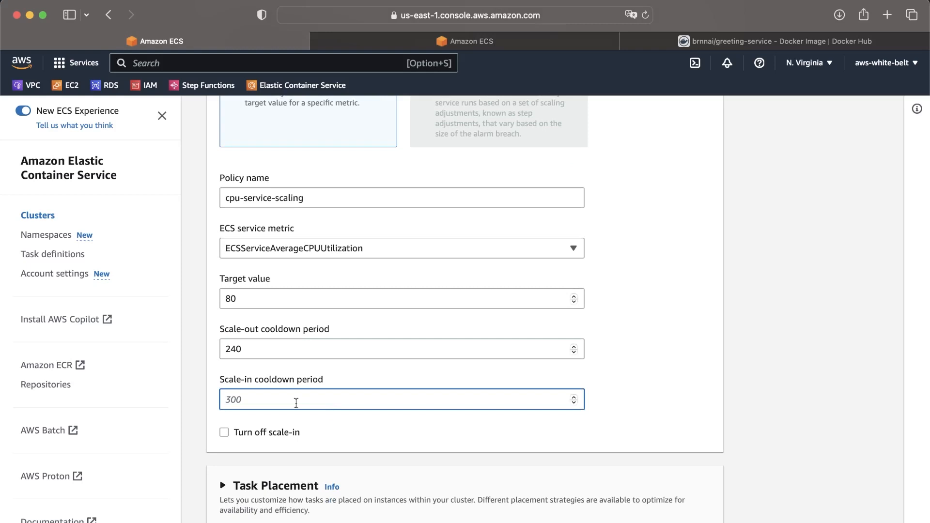
text(240)
key(BackSpace)
key(BackSpace)
key(BackSpace)
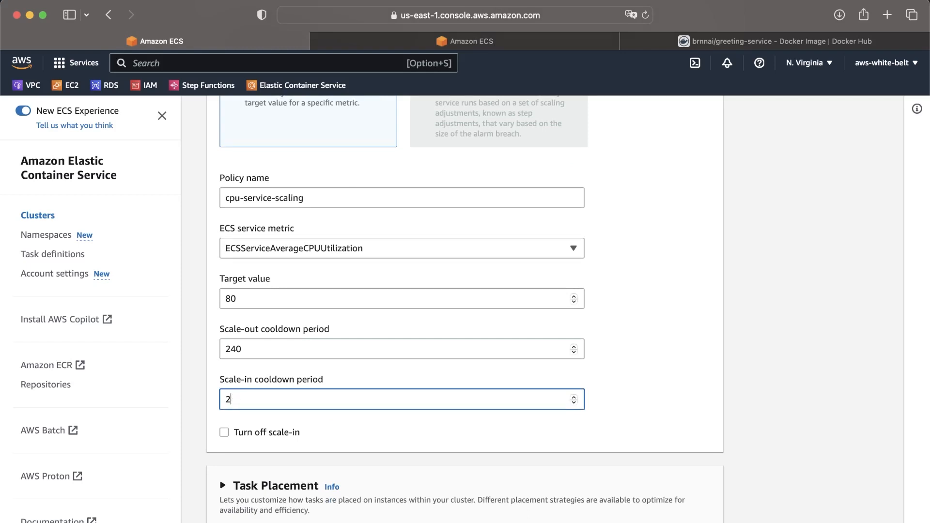
text(3000)
key(BackSpace)
click(370, 428)
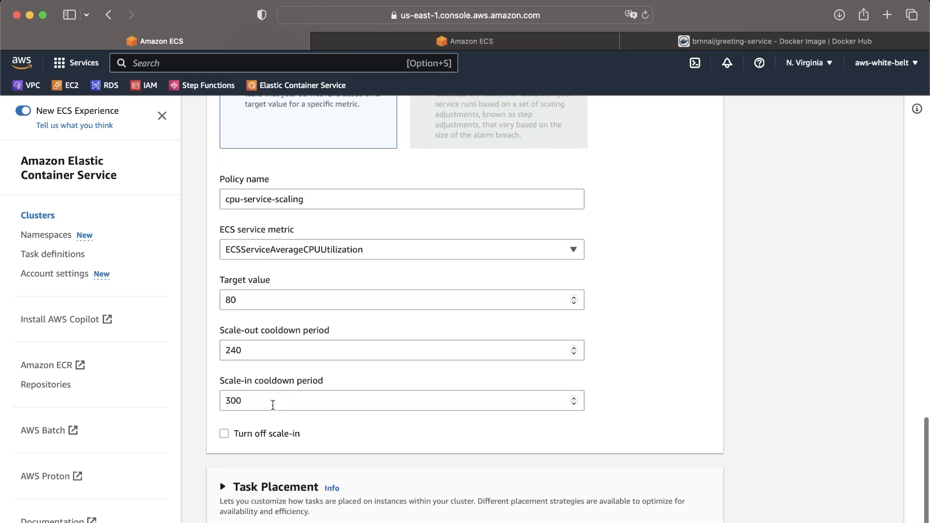
Step: Review the completed service auto scaling section, from the task limits through the policy type, metric, target value and cooldown periods
scroll(290, 339, up, 10)
scroll(286, 354, down, 1)
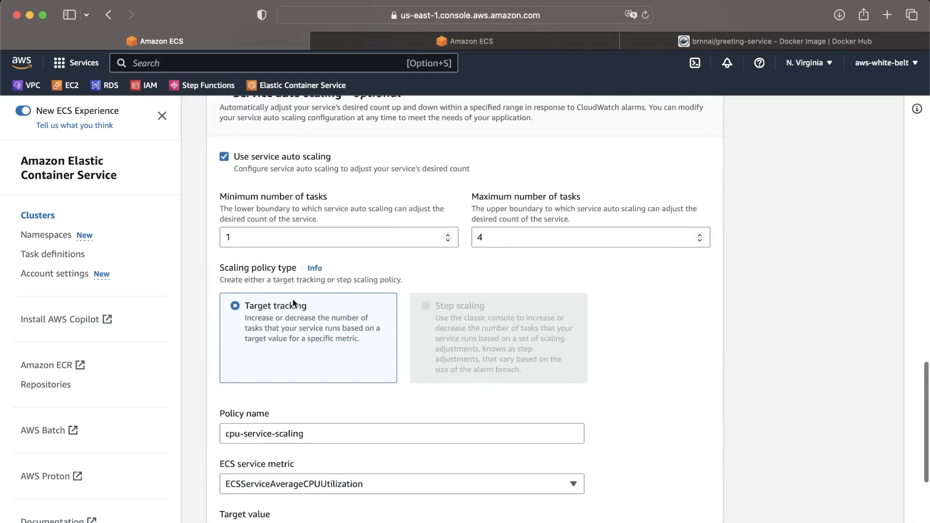
scroll(531, 272, down, 8)
scroll(531, 277, up, 2)
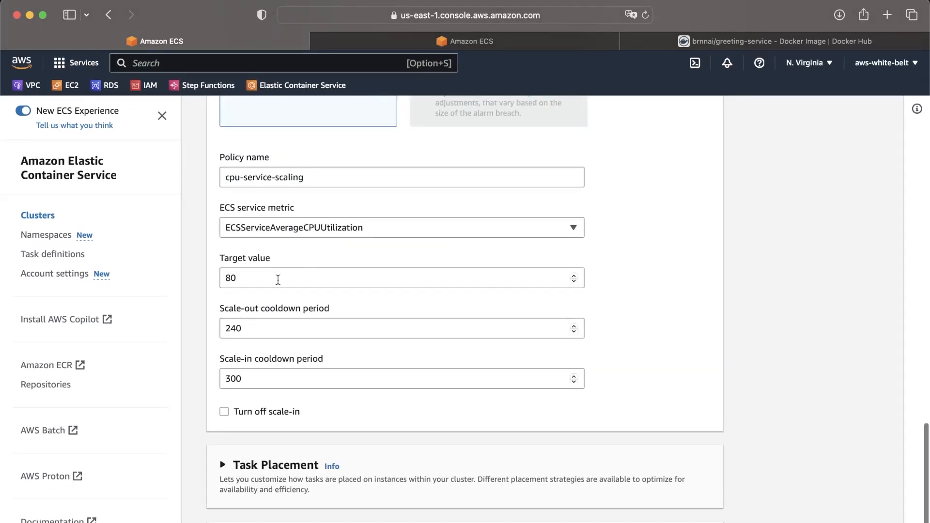
scroll(336, 254, up, 5)
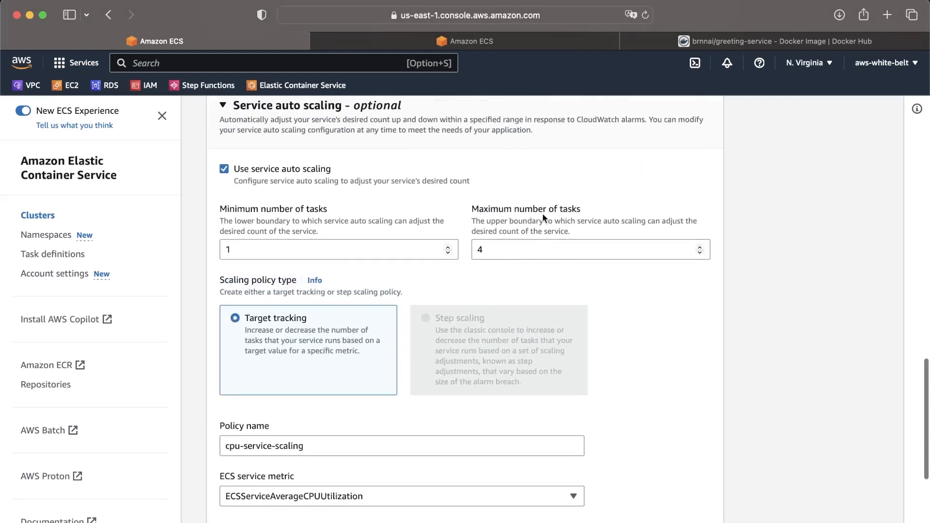
scroll(496, 260, down, 3)
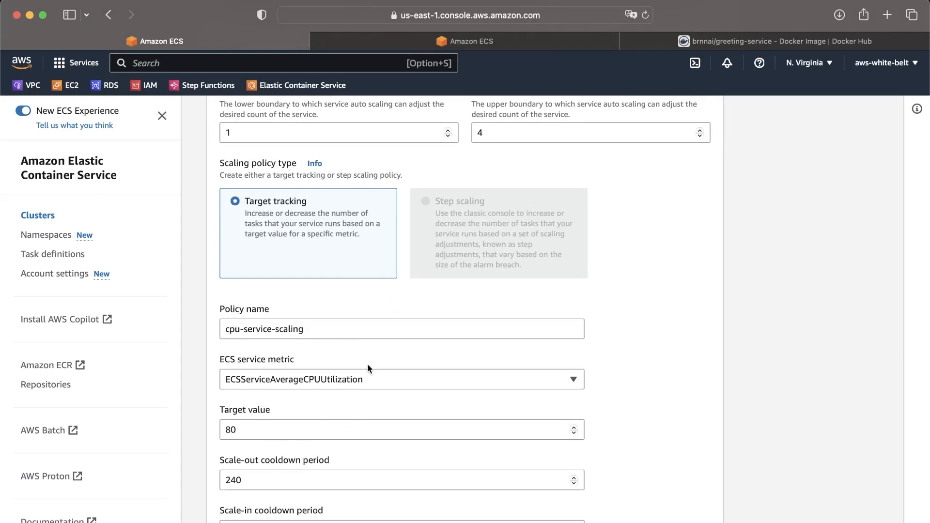
scroll(374, 286, up, 1)
scroll(373, 285, down, 2)
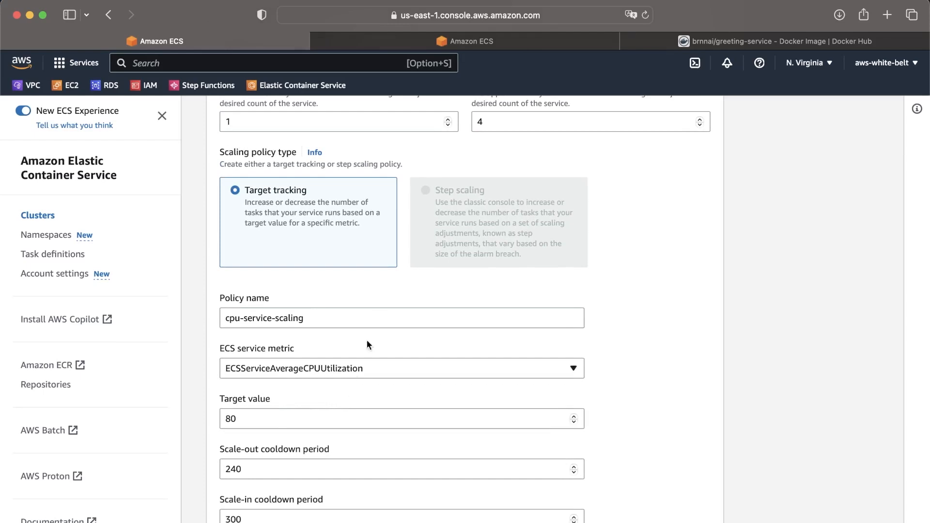
scroll(513, 189, up, 1)
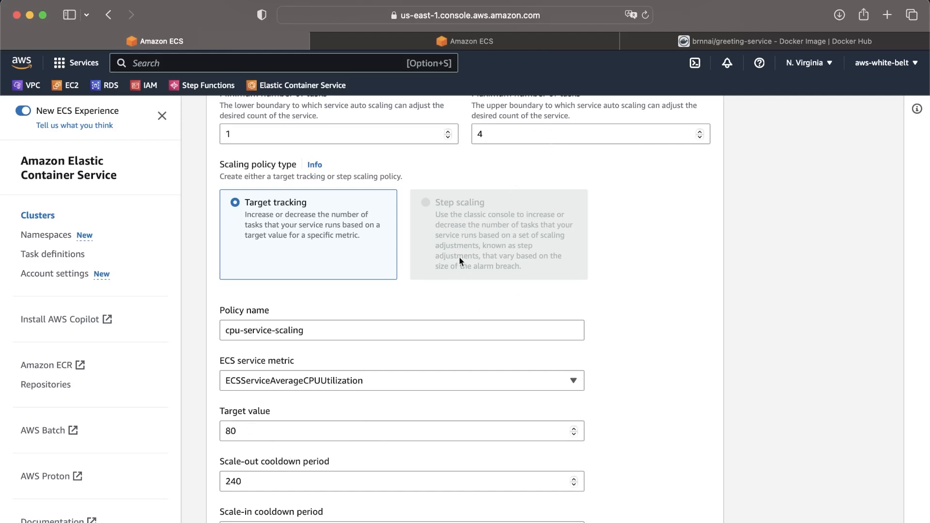
Step: Examine the CPU target value together with the minimum and maximum task limits and the scale-out and scale-in cooldown periods
drag(264, 429, 219, 429)
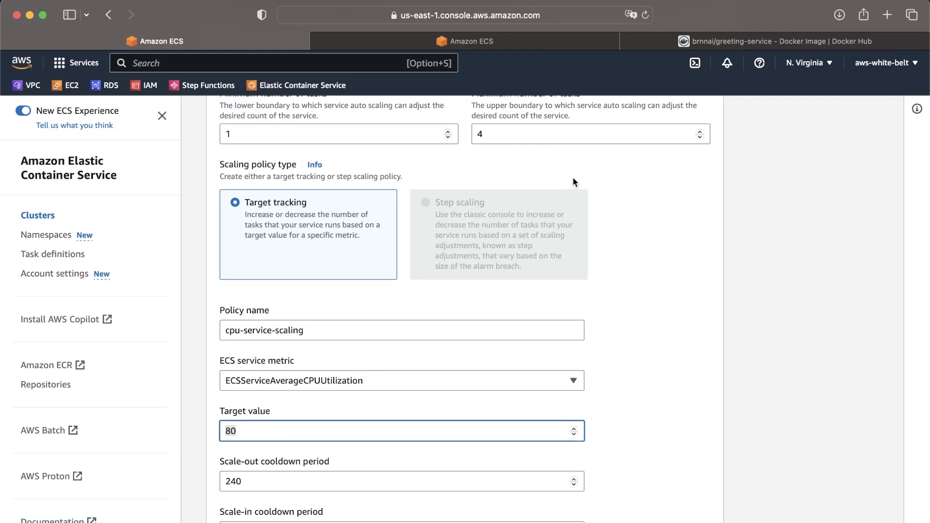
scroll(516, 136, up, 5)
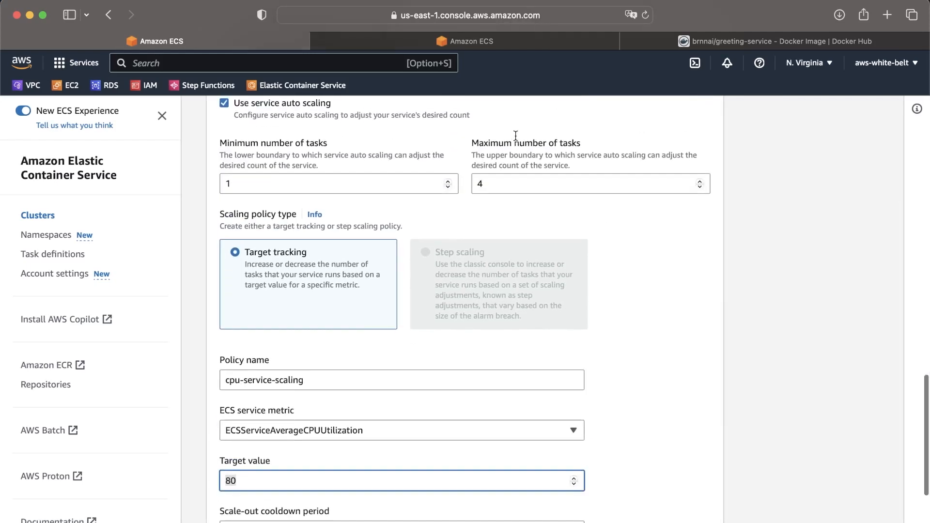
scroll(347, 273, up, 3)
scroll(348, 273, down, 5)
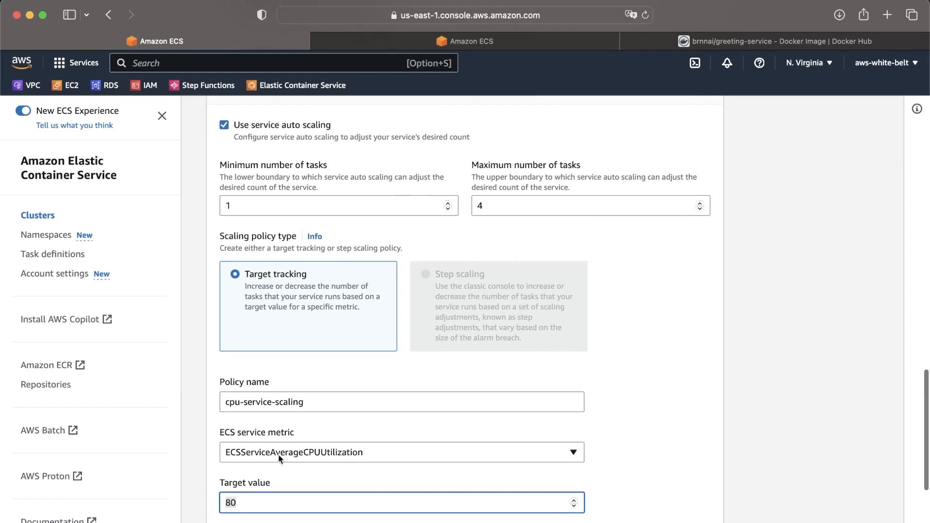
scroll(422, 289, down, 1)
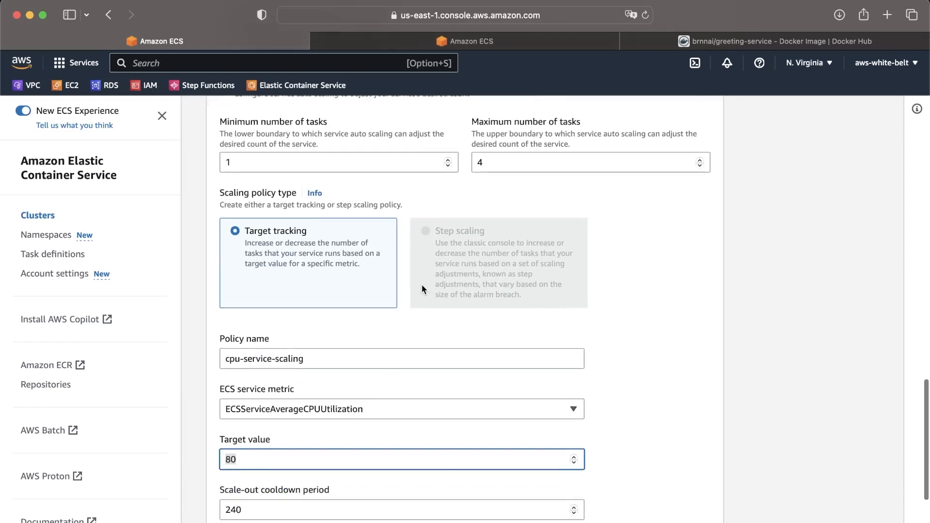
scroll(422, 289, down, 5)
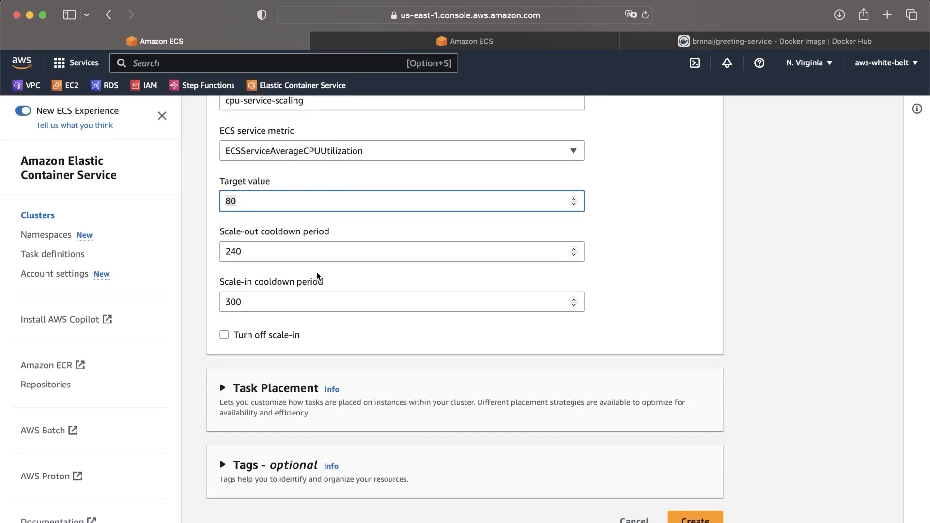
scroll(317, 276, up, 3)
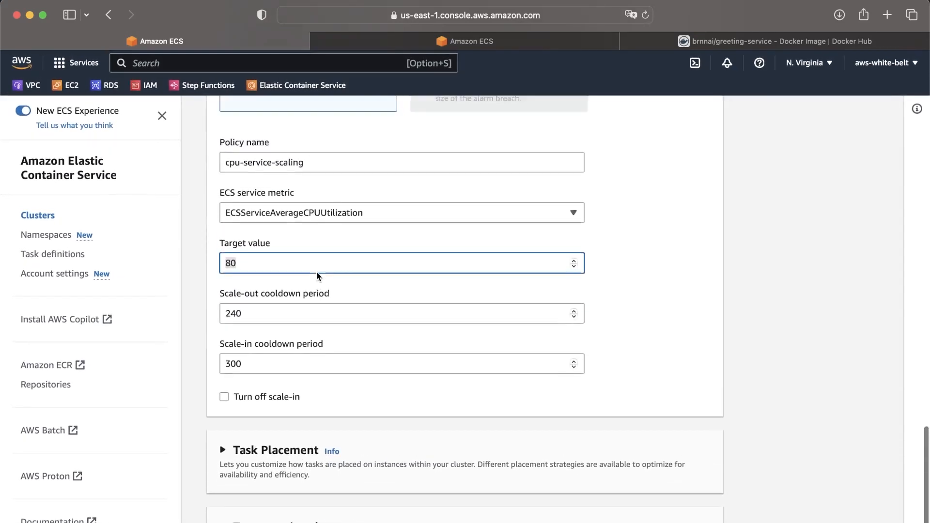
scroll(316, 271, up, 2)
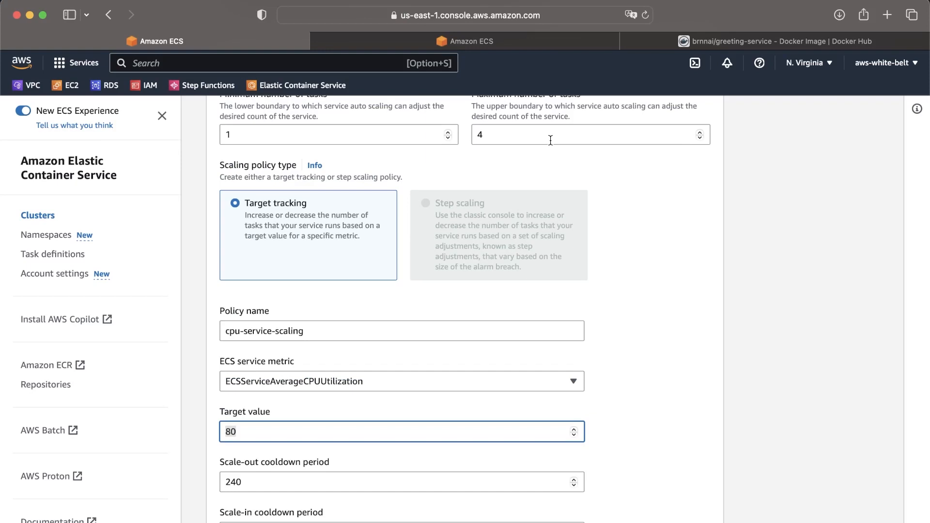
scroll(551, 140, down, 2)
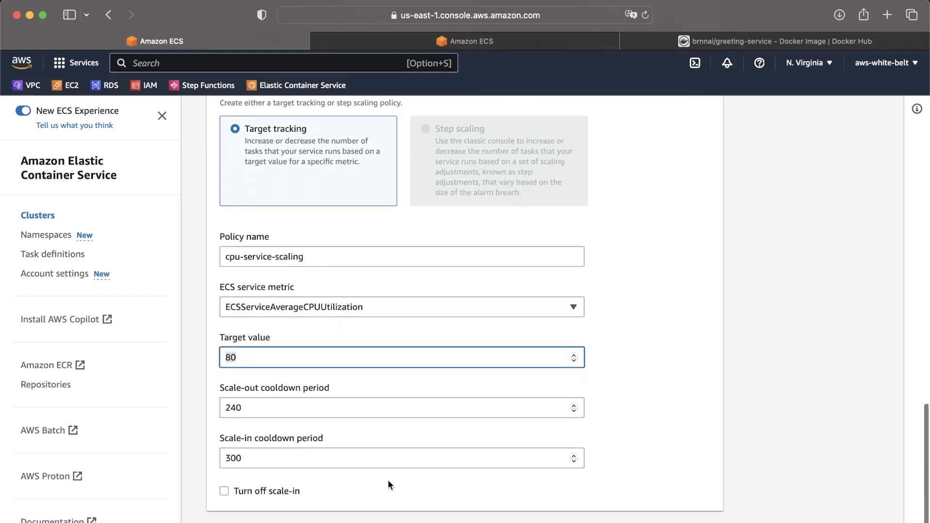
scroll(358, 275, up, 4)
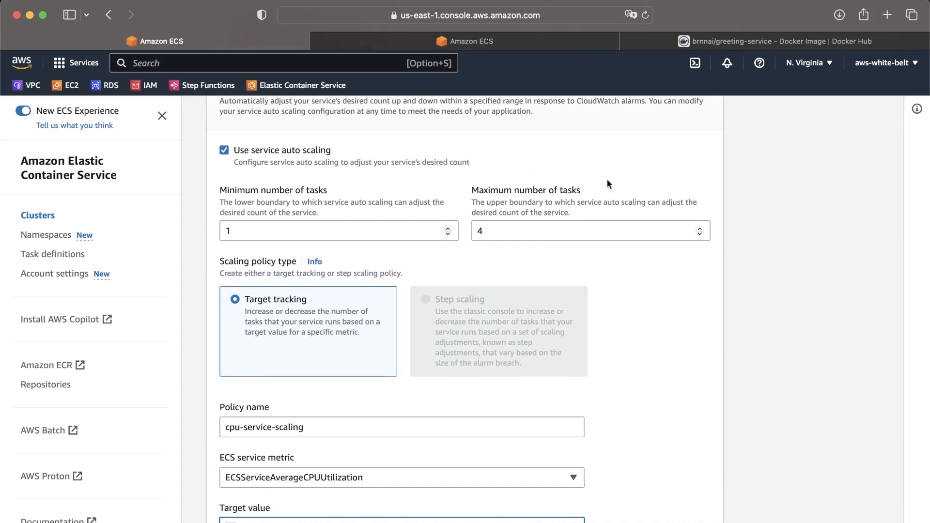
scroll(541, 259, down, 1)
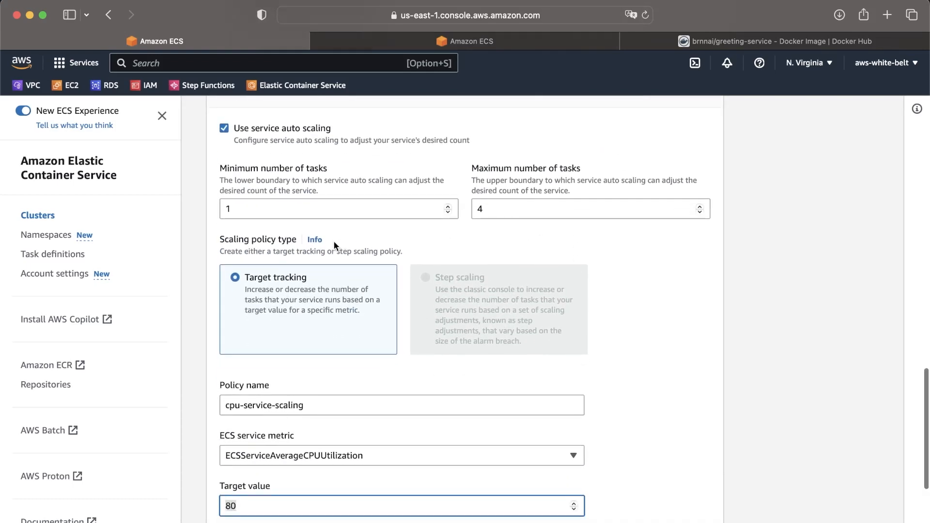
double_click(254, 211)
scroll(439, 343, down, 2)
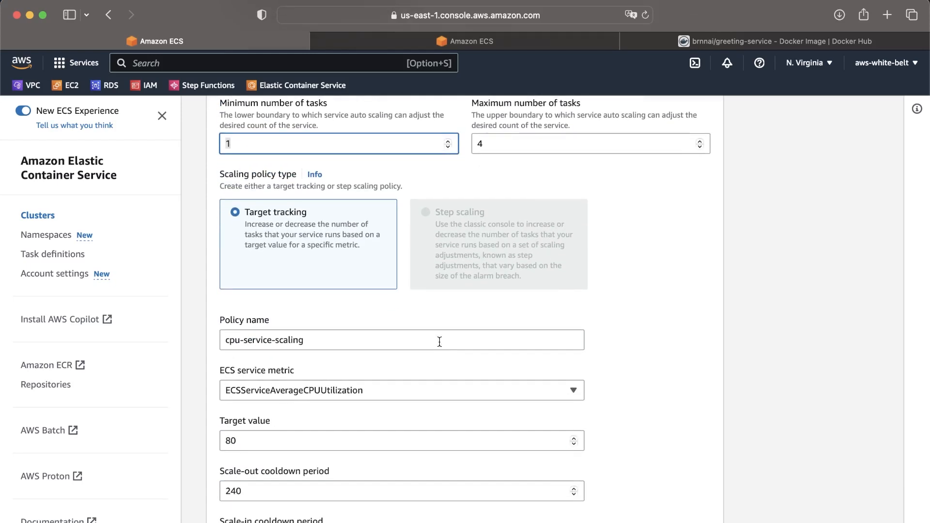
scroll(439, 341, down, 6)
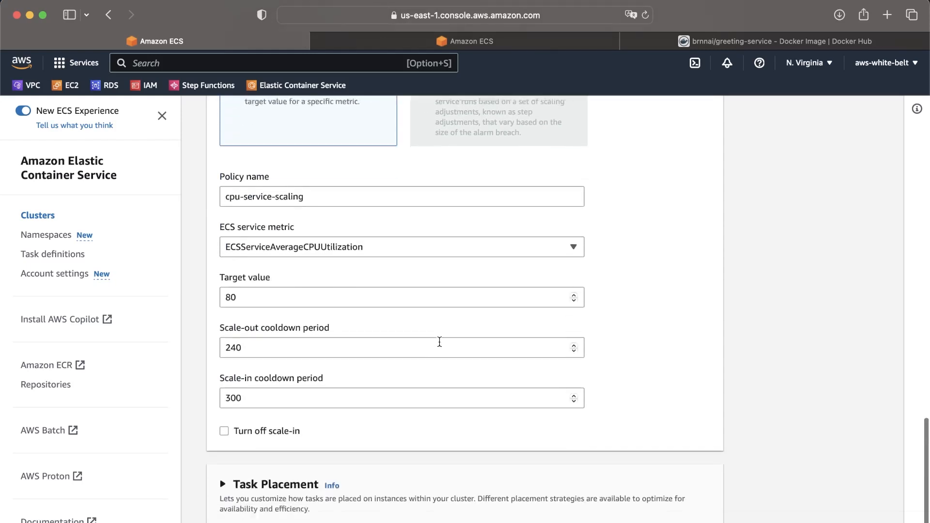
scroll(440, 344, down, 1)
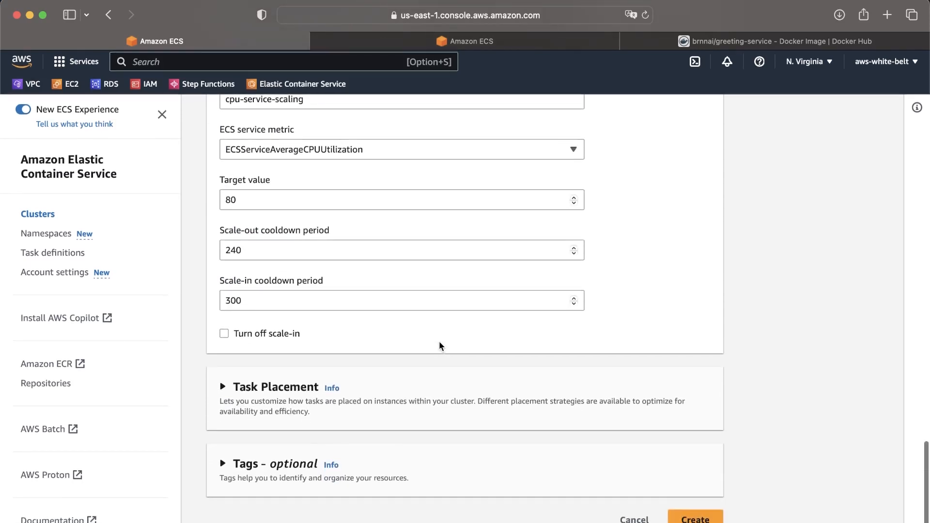
Step: Expand the Task Placement settings and review the available placement templates, keeping AZ balanced spread
click(234, 393)
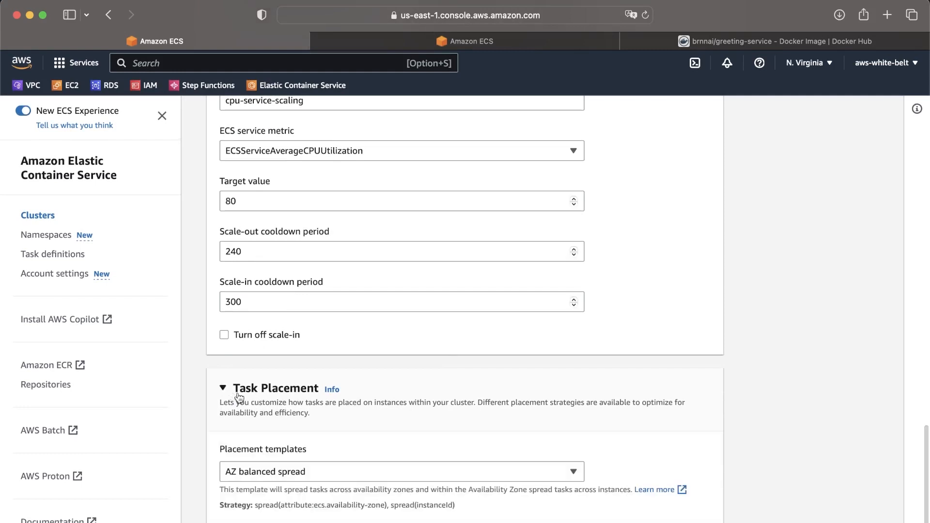
click(266, 388)
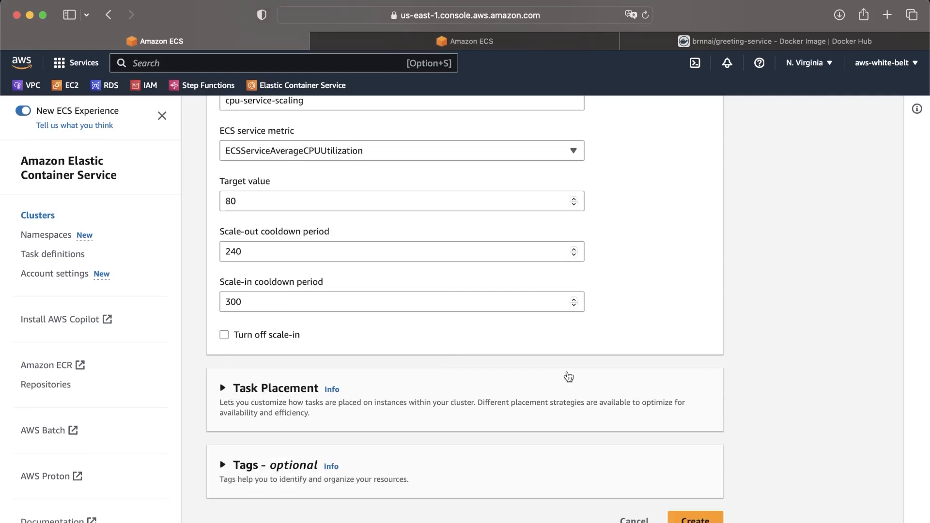
click(295, 386)
scroll(319, 376, down, 2)
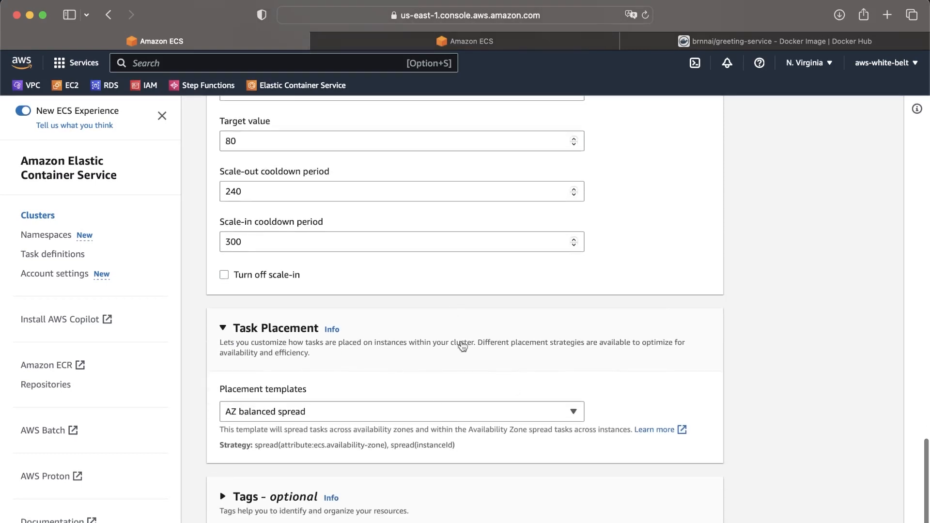
scroll(520, 361, down, 1)
click(517, 378)
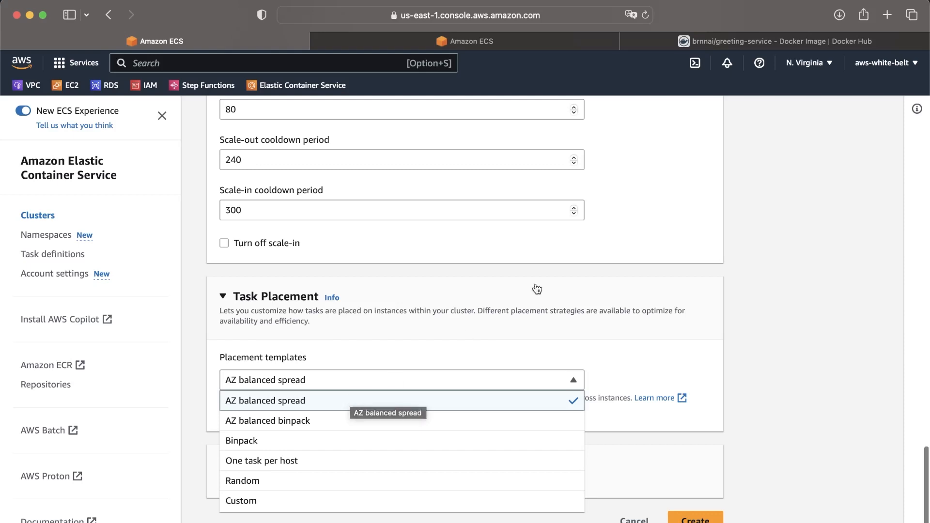
scroll(536, 286, up, 5)
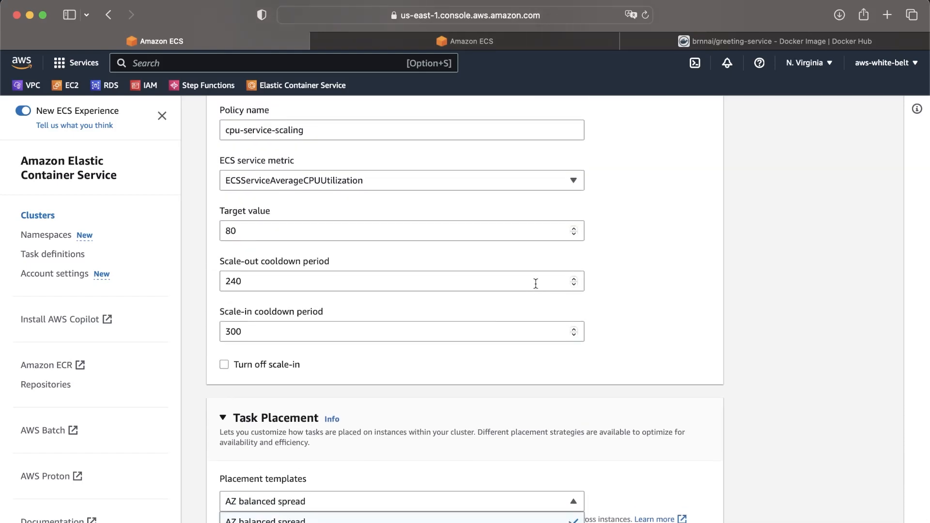
scroll(536, 284, down, 5)
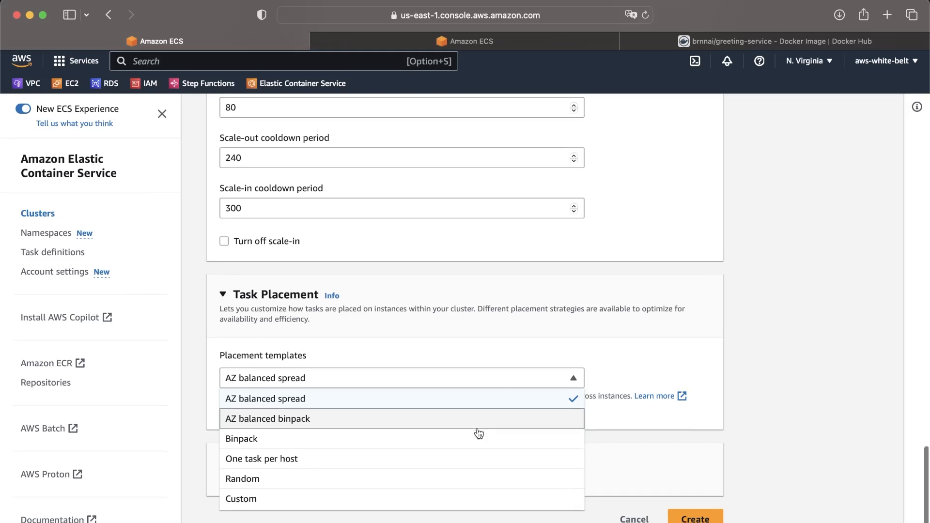
click(576, 342)
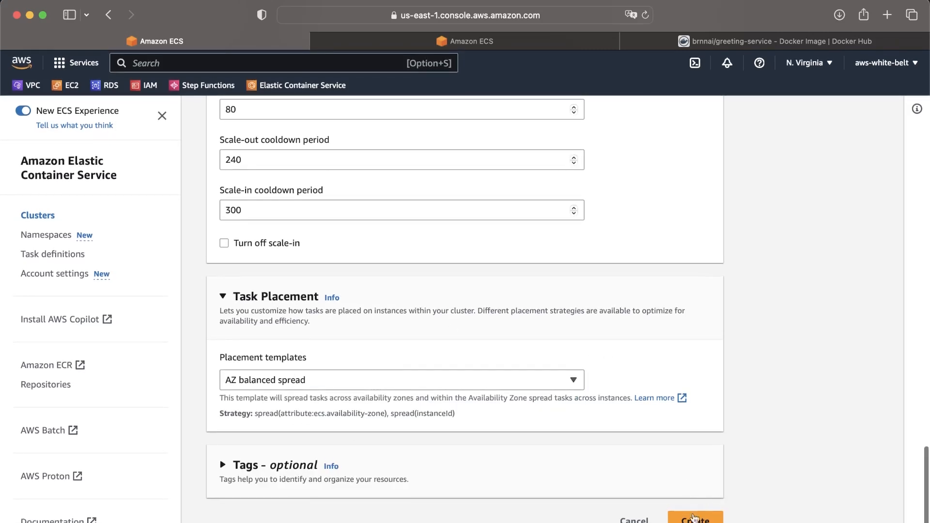
Step: Create the greeting-service service and refresh the services list of white-belt-cluster
click(693, 518)
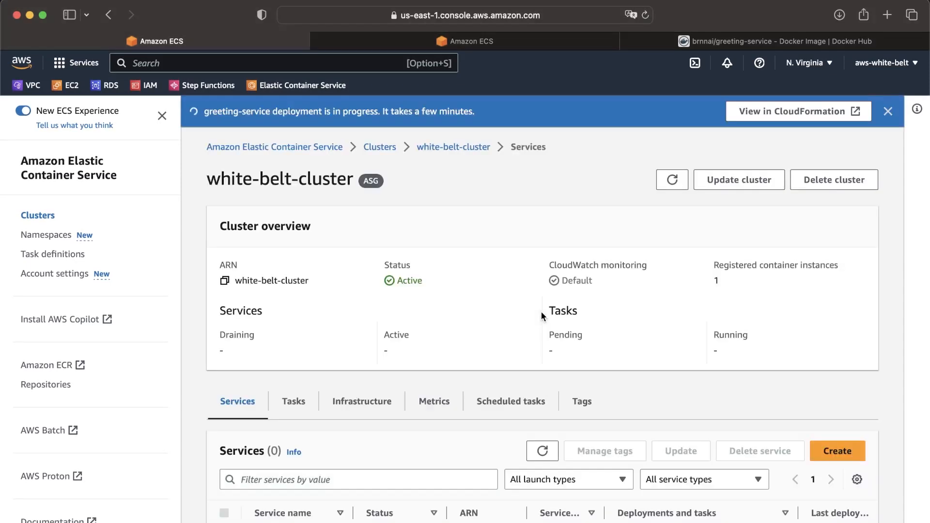
scroll(542, 312, down, 2)
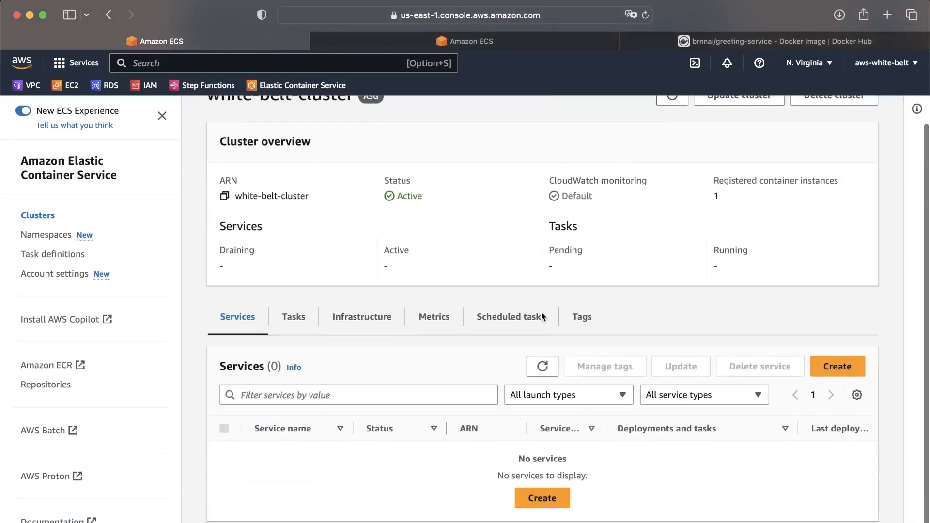
click(543, 364)
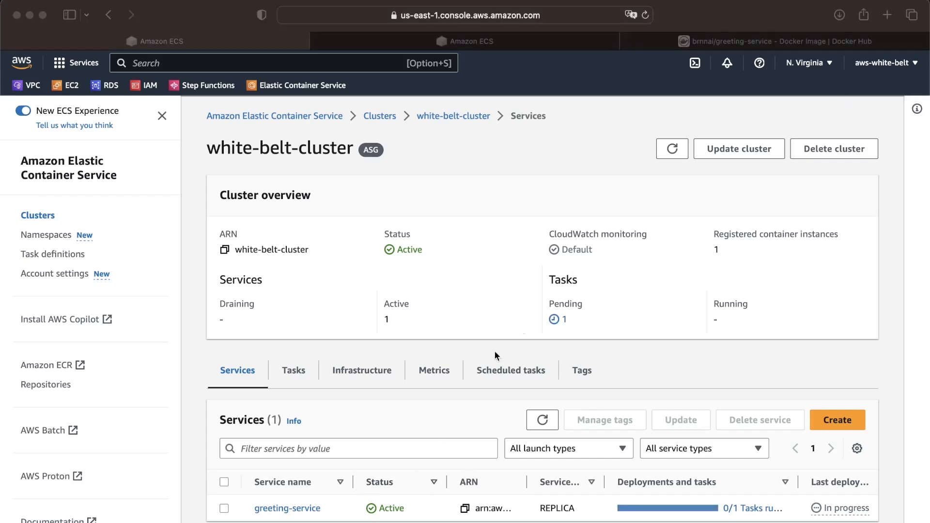
click(476, 406)
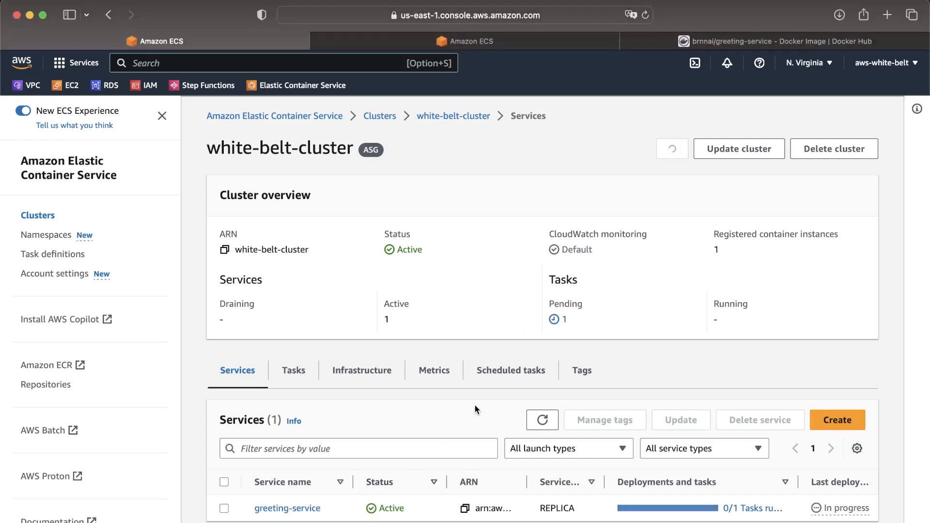
click(538, 420)
click(540, 422)
scroll(359, 415, down, 1)
scroll(360, 415, up, 1)
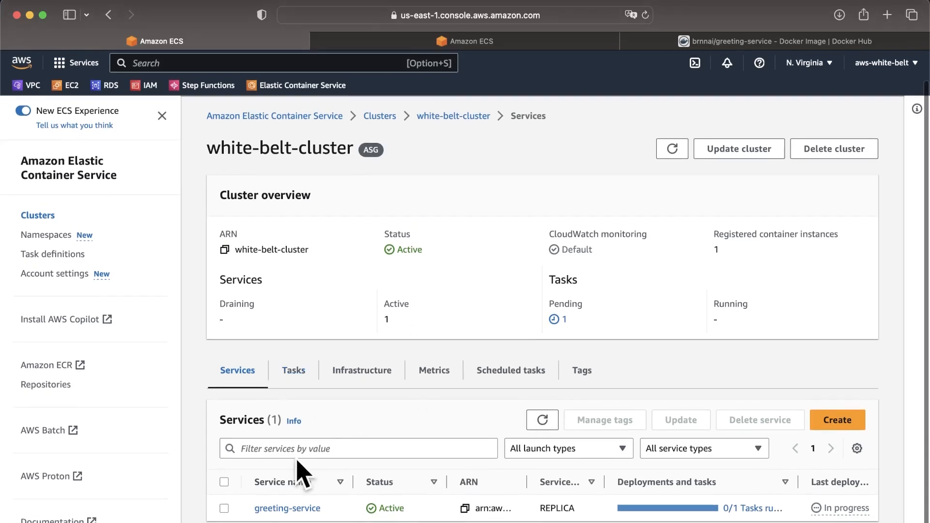
Step: Open greeting-service and examine its status together with the CPU and memory utilization charts
click(281, 508)
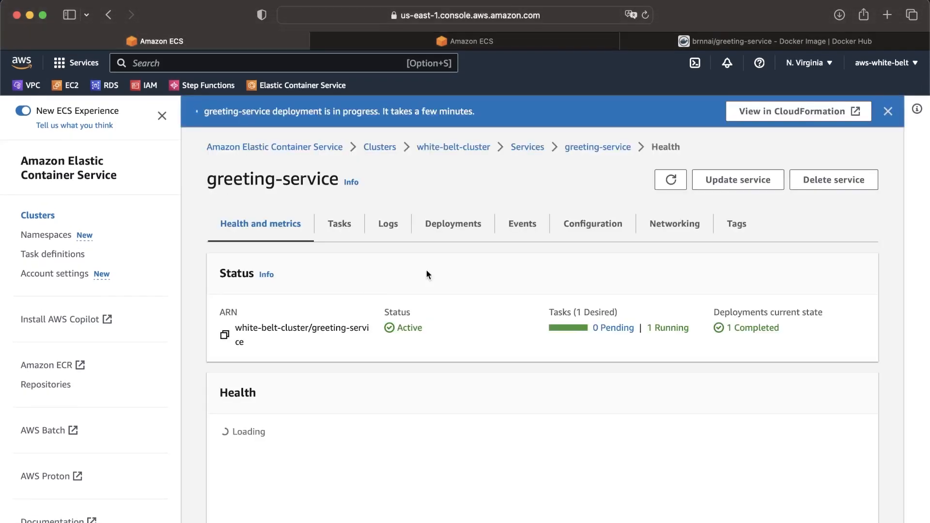
scroll(351, 336, down, 5)
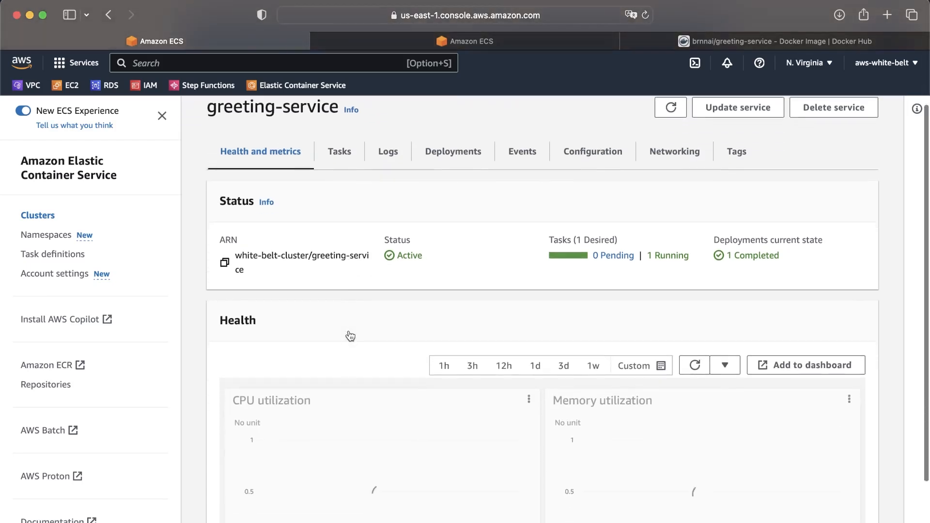
scroll(351, 336, down, 2)
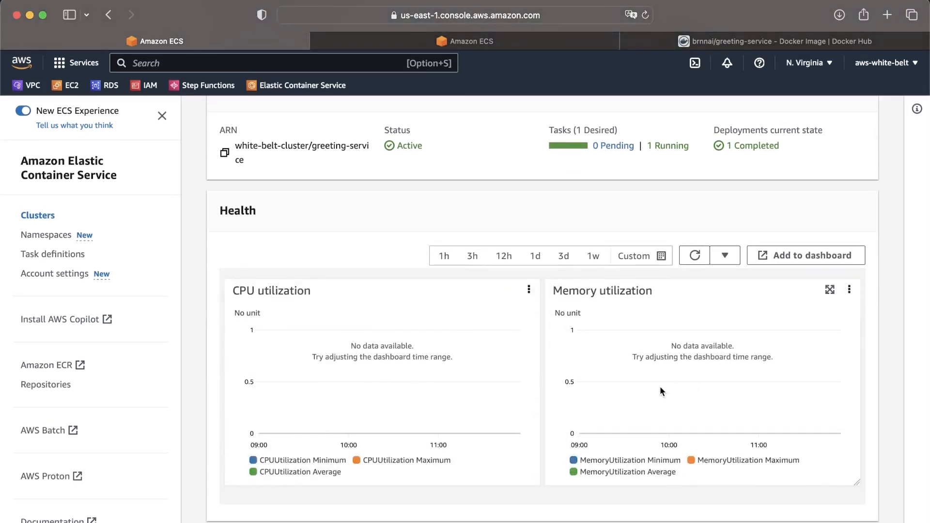
scroll(660, 387, up, 3)
scroll(660, 385, up, 2)
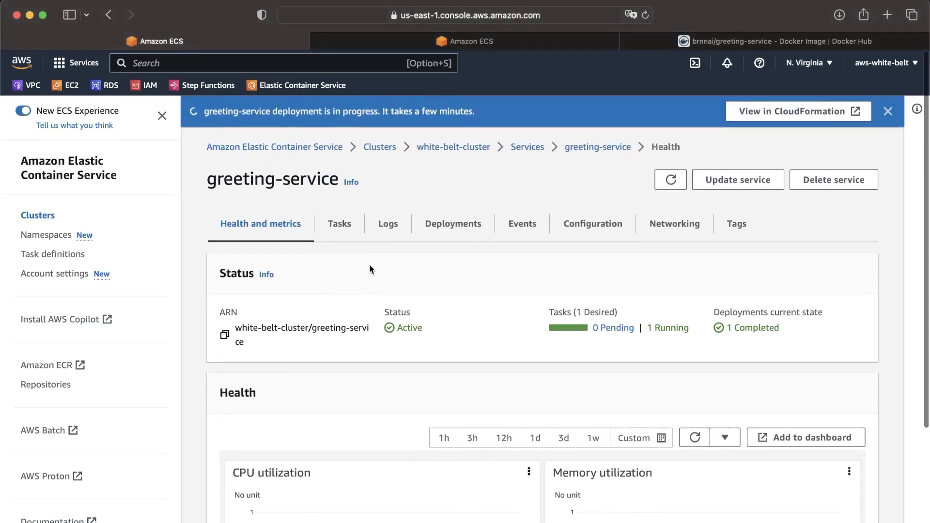
Step: Check the service's tasks, including their last status, desired status, revision and start time
click(346, 226)
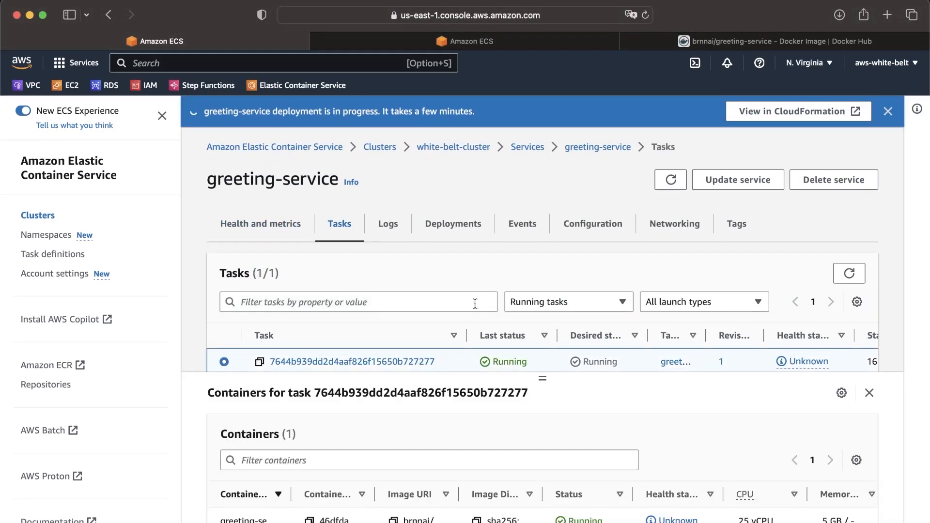
scroll(484, 339, down, 1)
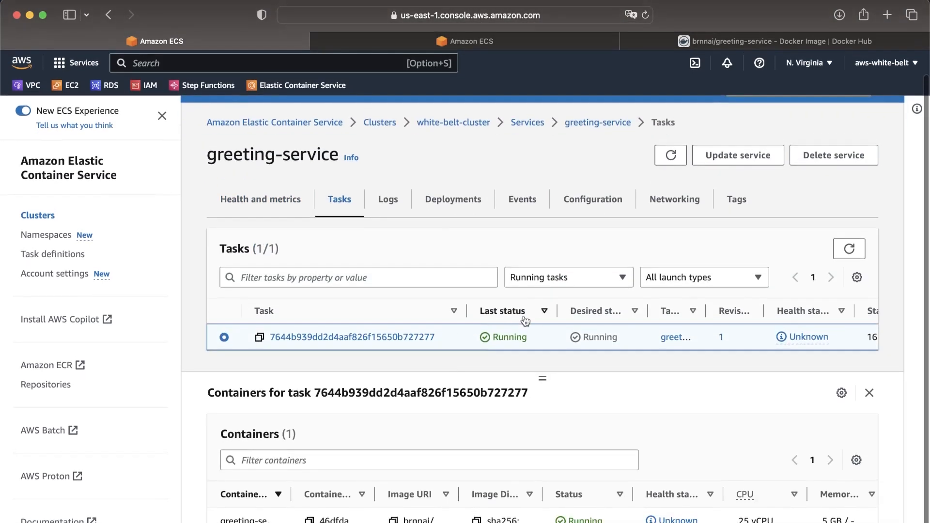
scroll(493, 326, right, 4)
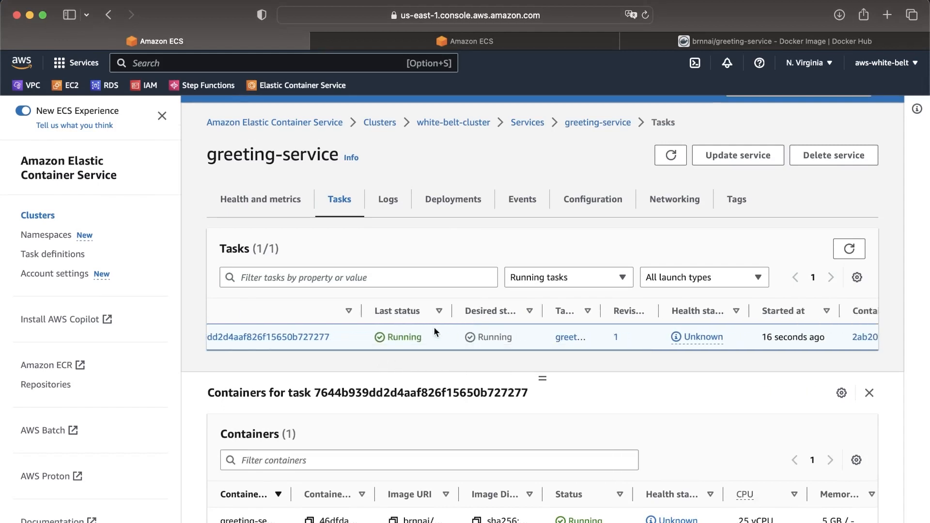
scroll(417, 337, left, 4)
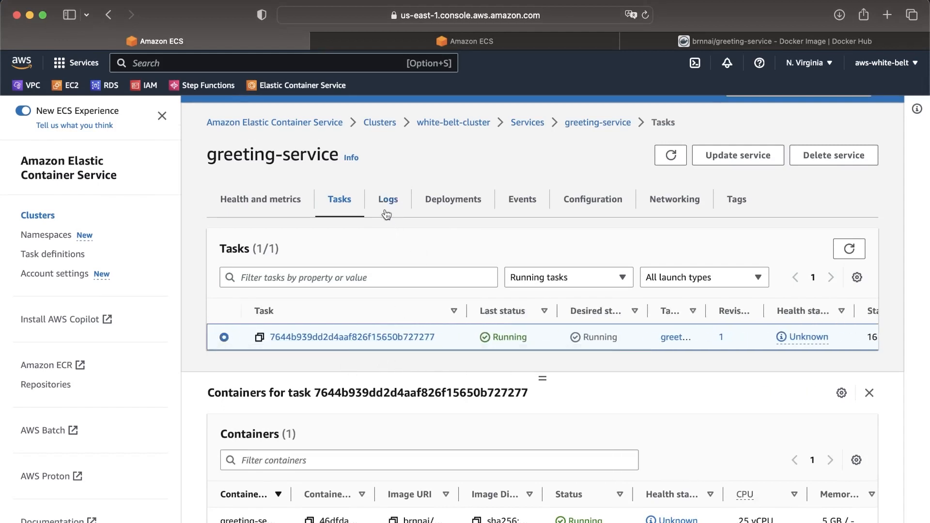
Step: Read the application startup messages in the greeting-service logs
click(384, 211)
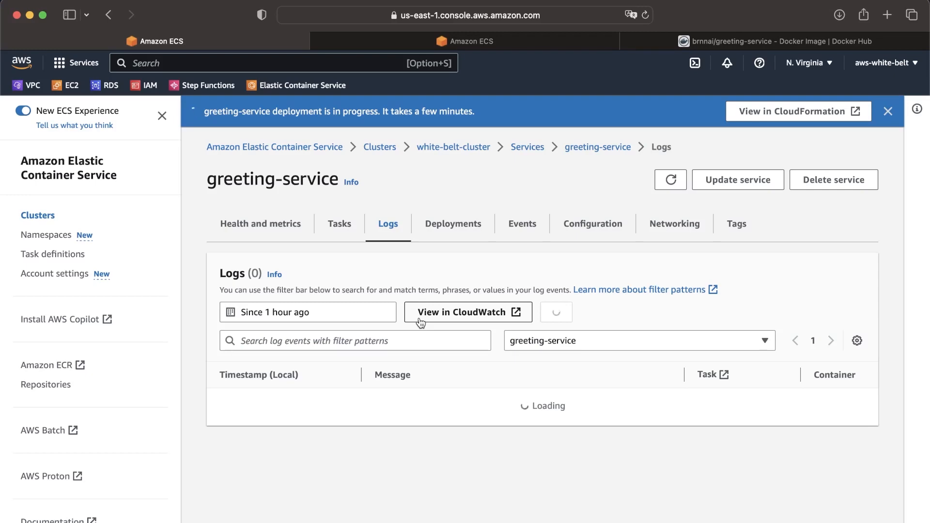
scroll(420, 323, down, 3)
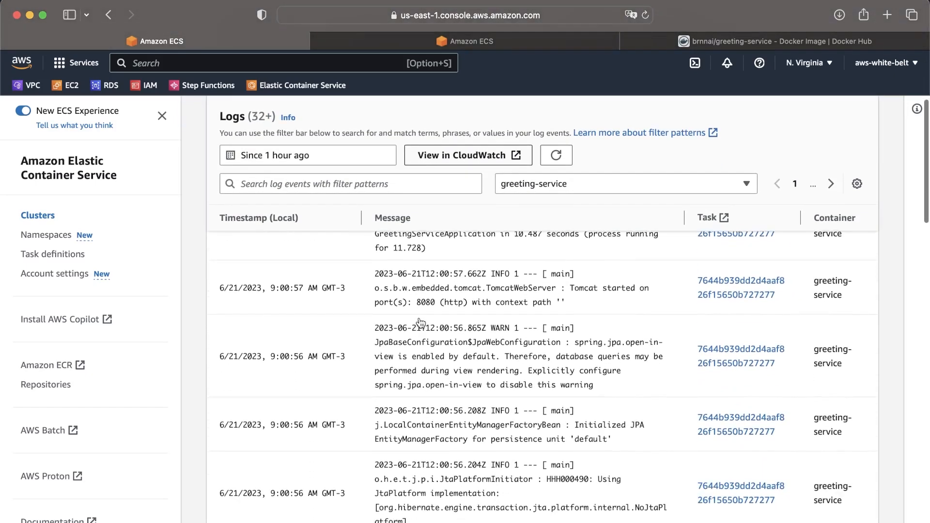
scroll(421, 322, up, 1)
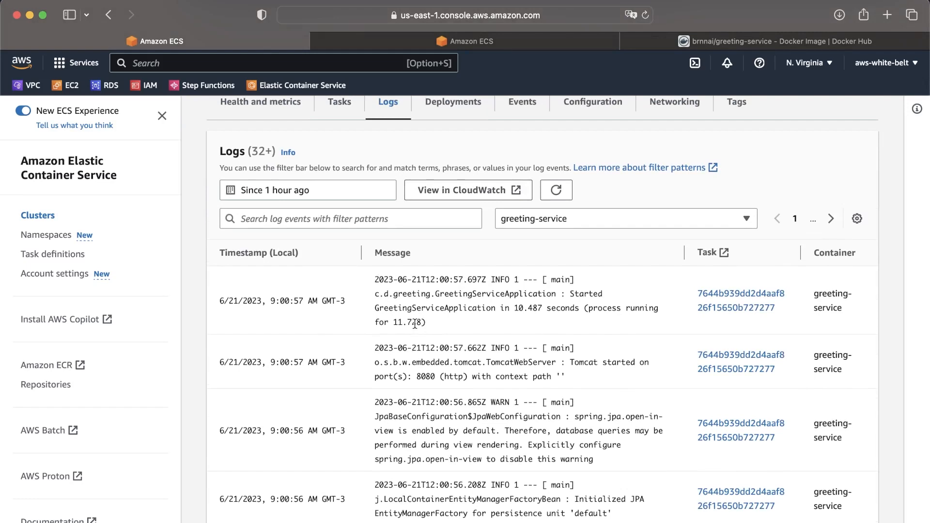
scroll(415, 323, up, 3)
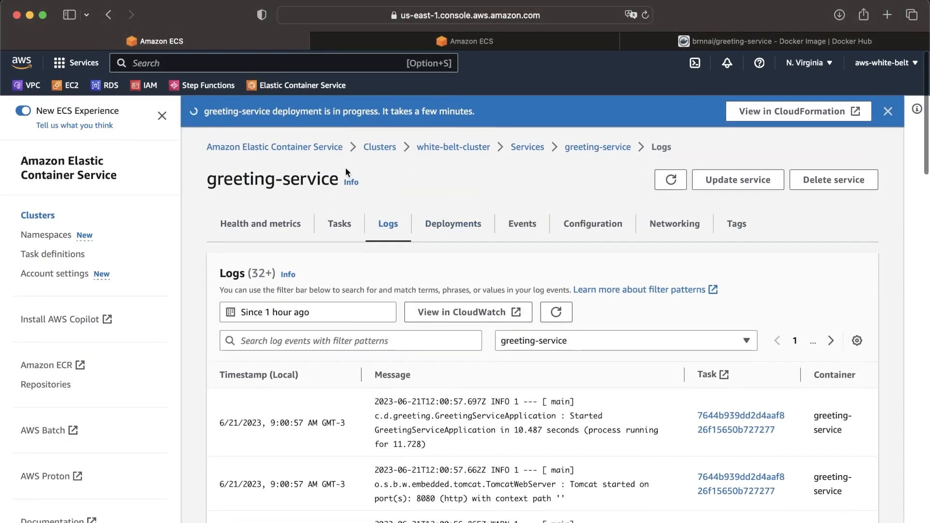
scroll(417, 290, down, 2)
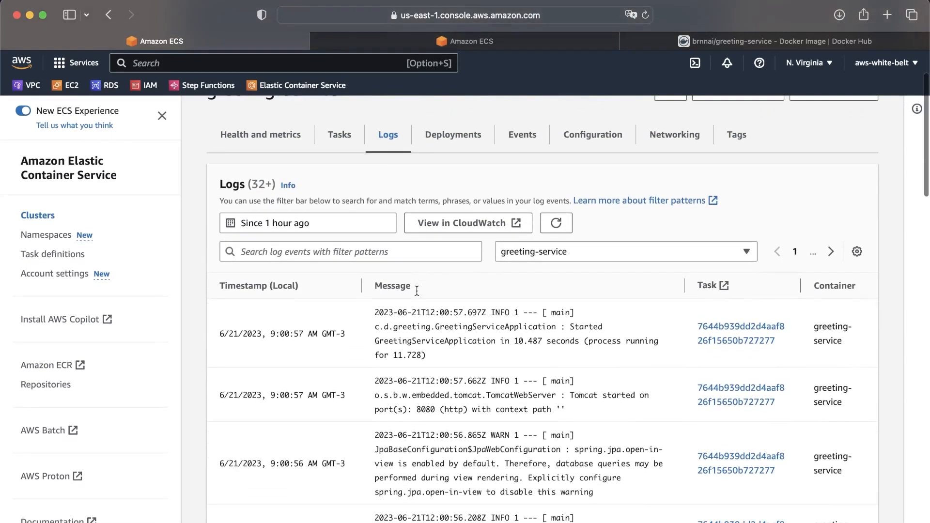
Step: View the service's logs in CloudWatch, hide the navigation sidebar and look through the container's log events
click(497, 223)
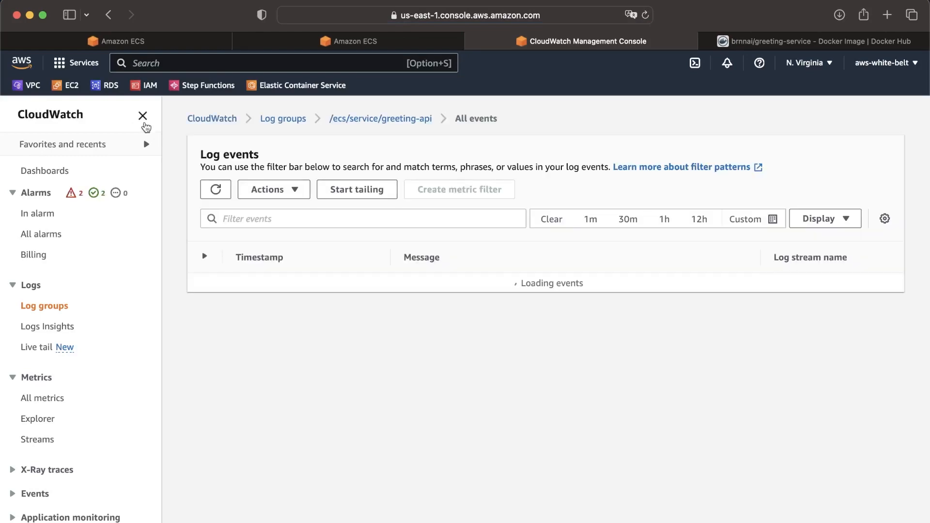
click(143, 116)
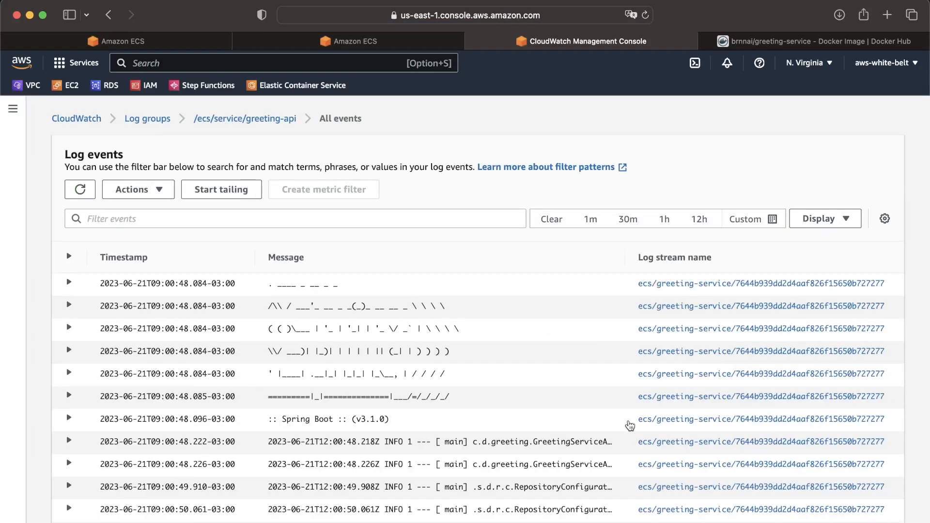
scroll(524, 287, down, 7)
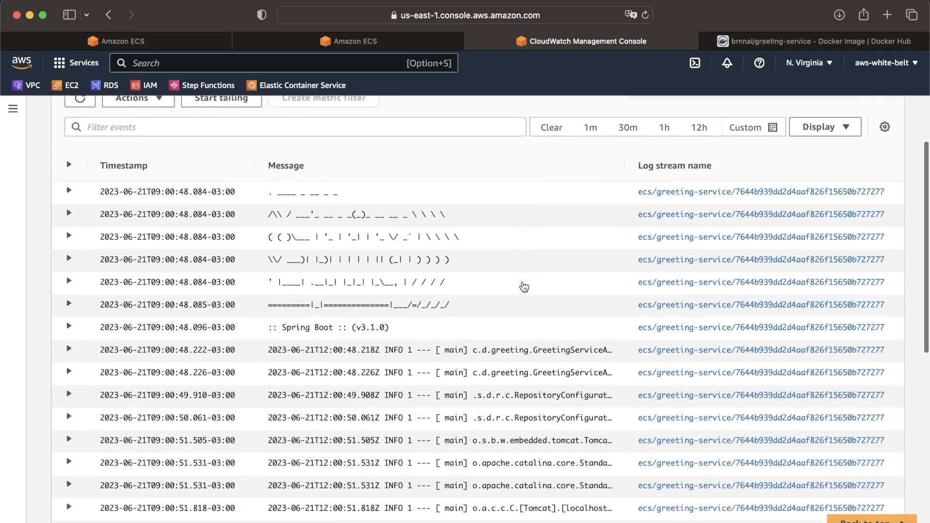
scroll(523, 287, down, 3)
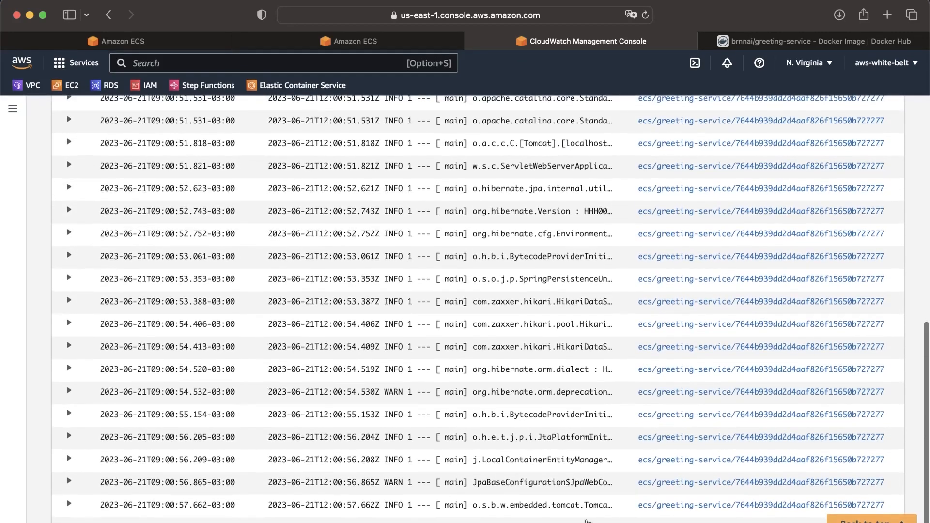
scroll(562, 406, up, 7)
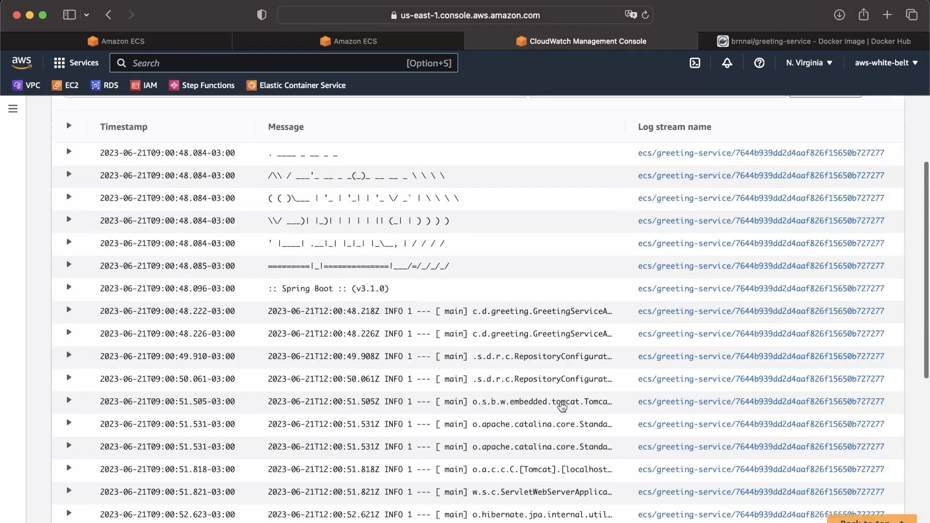
scroll(562, 405, down, 7)
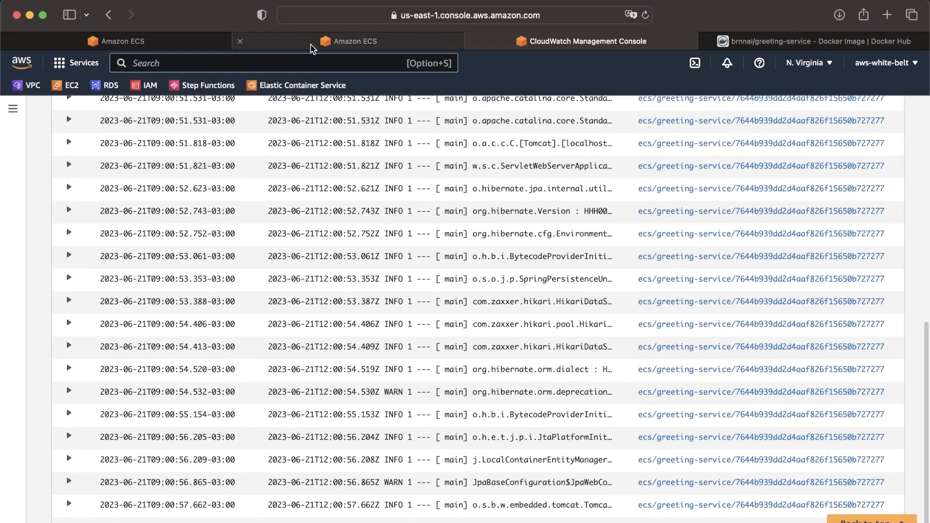
Step: Return to greeting-service in Amazon ECS and examine its deployment status, deployments list and events
click(311, 42)
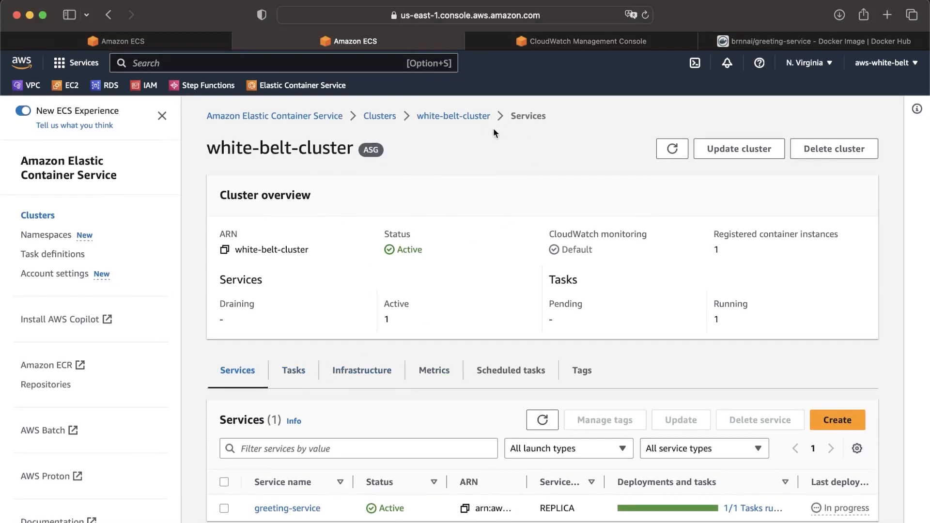
click(178, 42)
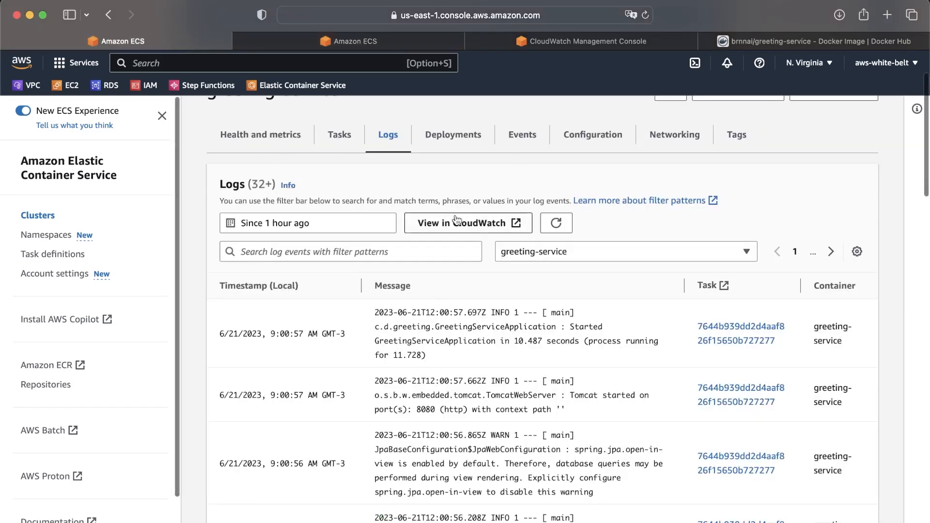
scroll(455, 221, up, 3)
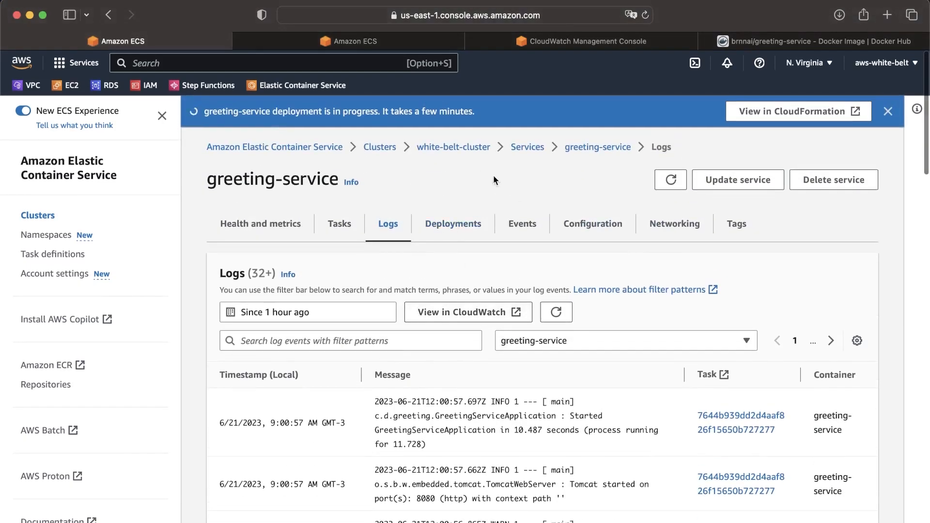
click(471, 225)
scroll(455, 331, down, 2)
scroll(455, 331, down, 5)
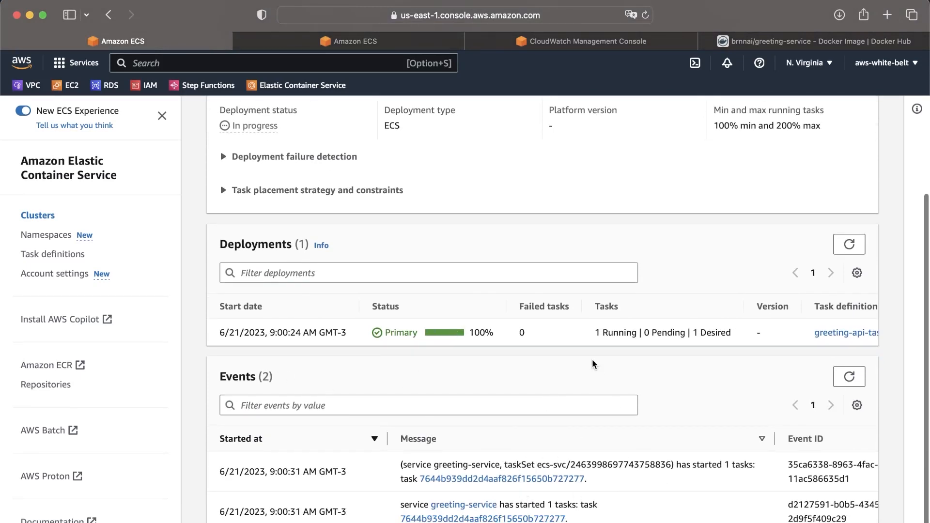
Step: Review greeting-service's events, service configuration, auto scaling, networking, tags, health status and tasks
scroll(595, 365, up, 6)
scroll(592, 364, down, 2)
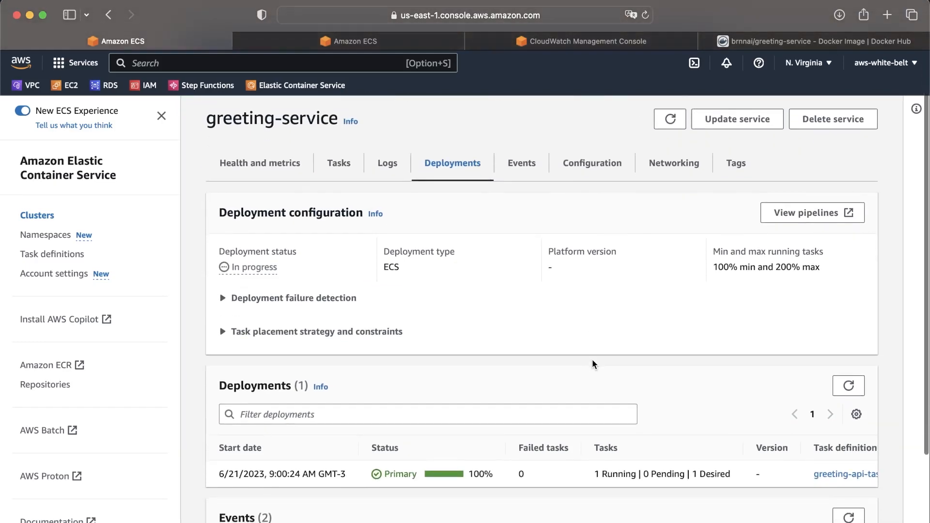
click(528, 173)
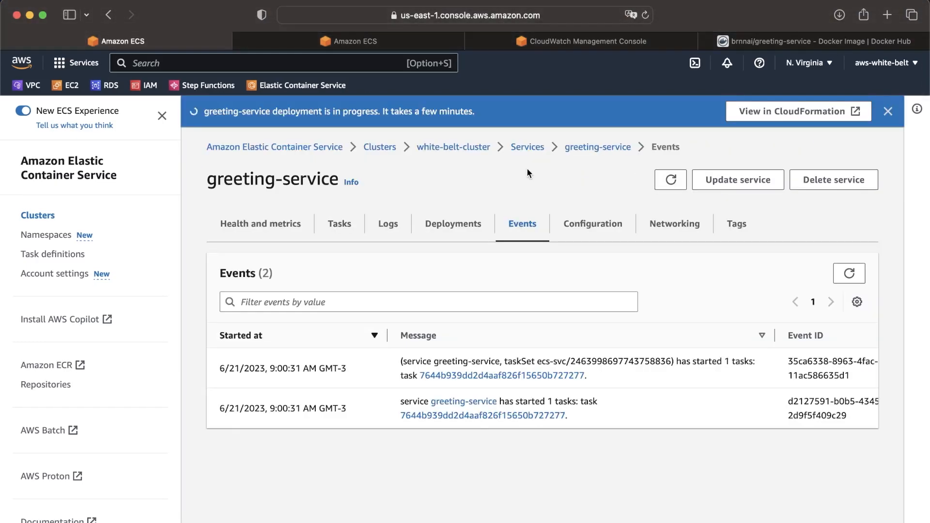
click(588, 224)
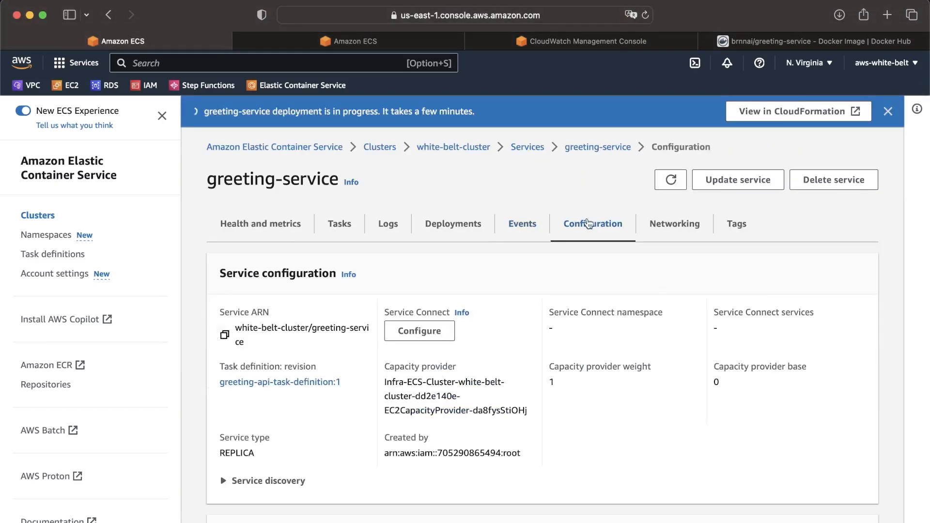
scroll(549, 245, down, 6)
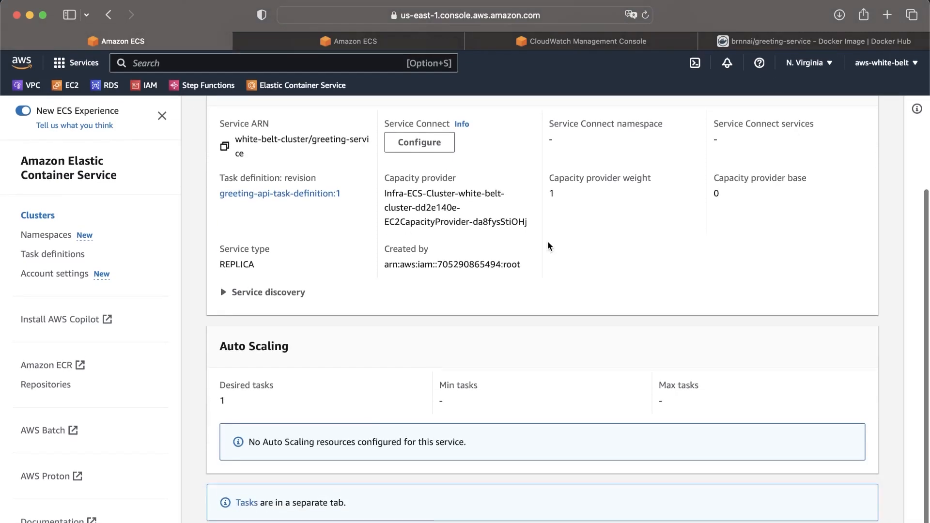
scroll(548, 245, up, 6)
click(659, 233)
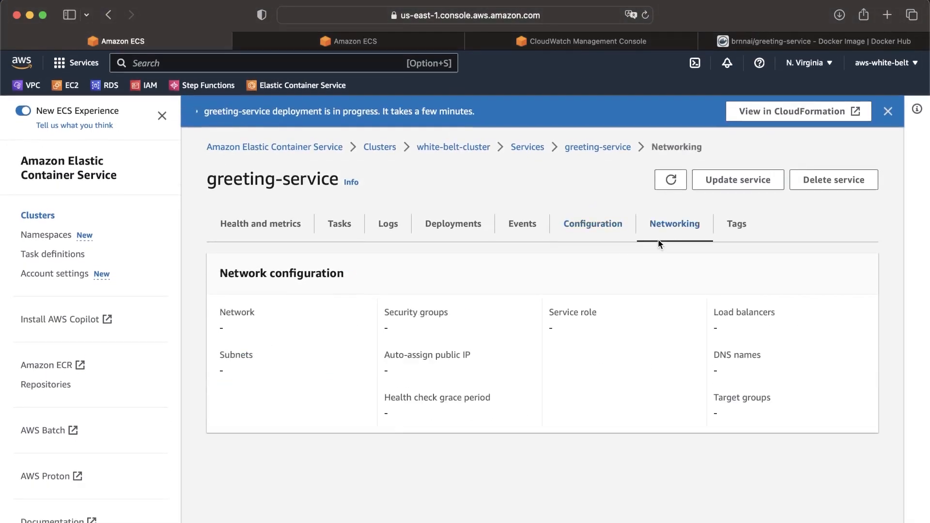
click(752, 234)
click(271, 226)
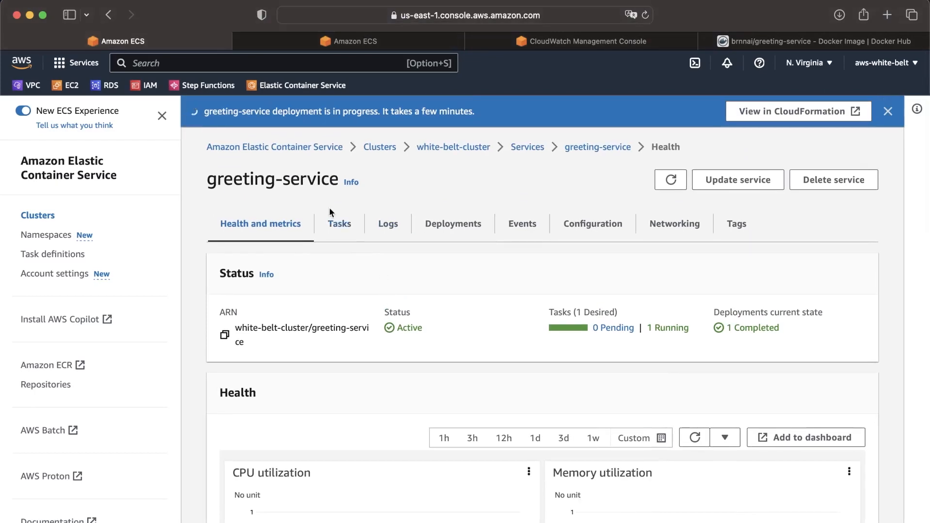
click(338, 223)
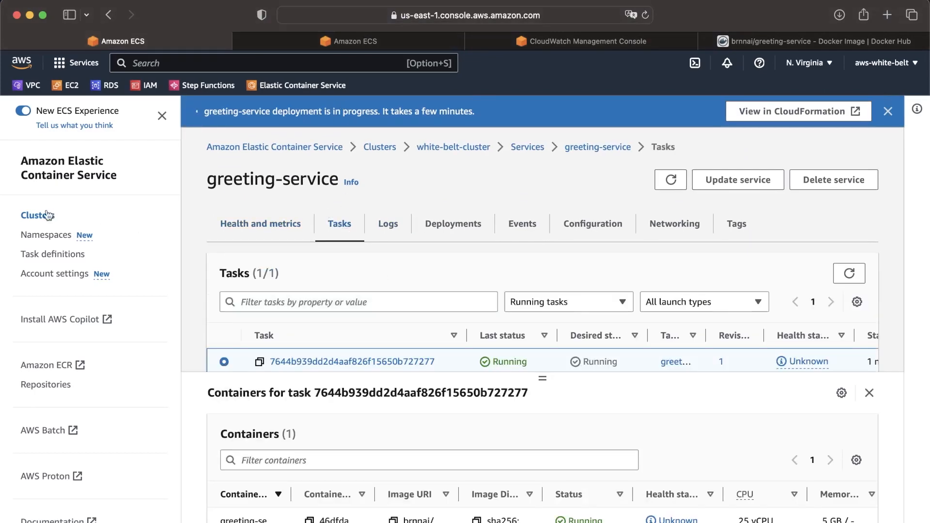
Step: Open white-belt-cluster from the clusters list and check its services' status, deployments, task definition and revision
click(48, 215)
click(243, 274)
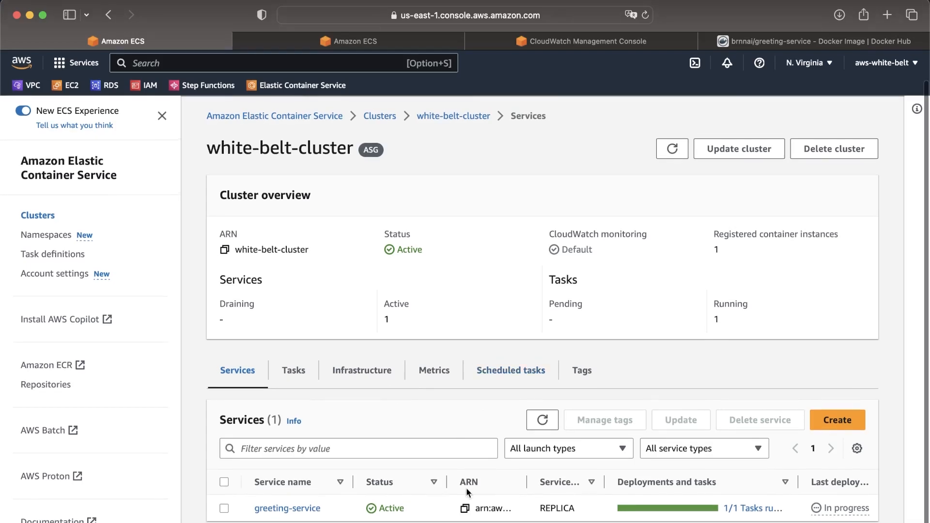
scroll(466, 487, right, 5)
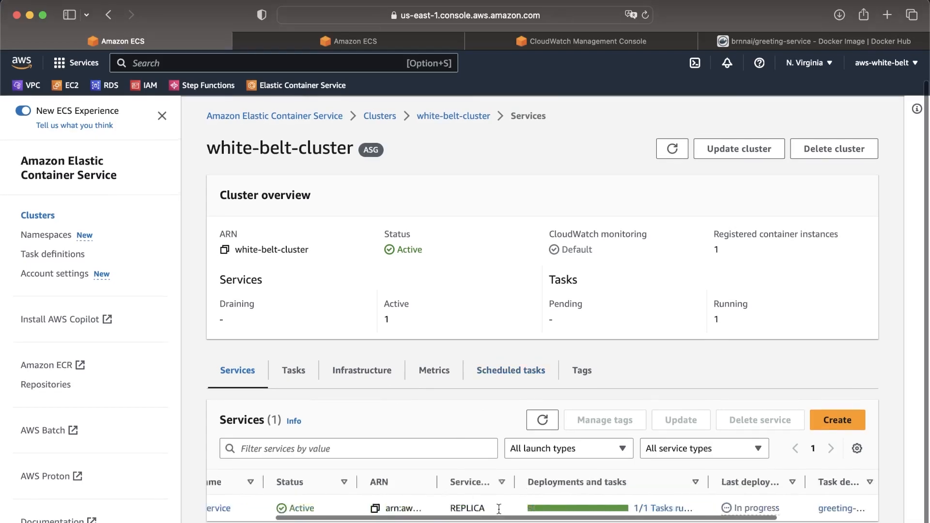
click(556, 425)
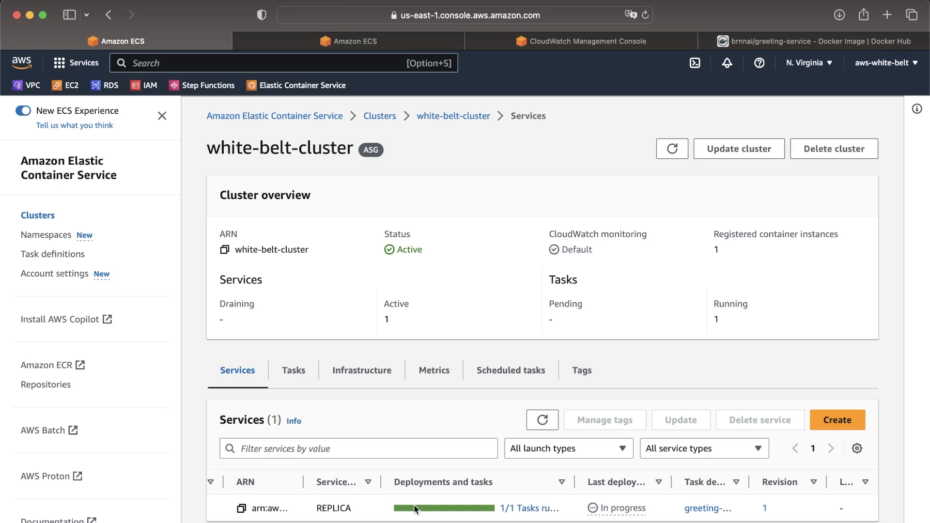
scroll(414, 505, left, 5)
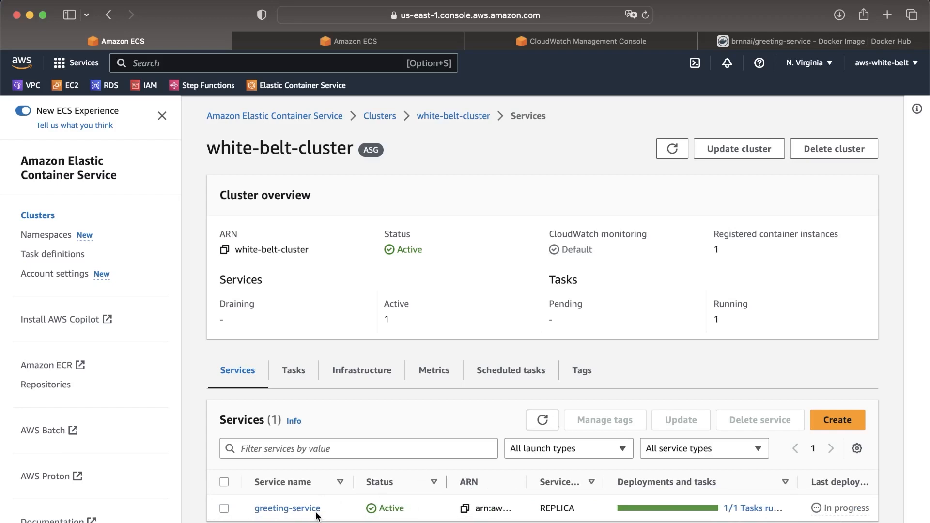
Step: Open greeting-service and examine its health metrics, deployment configuration and the full details of its deployment
click(307, 511)
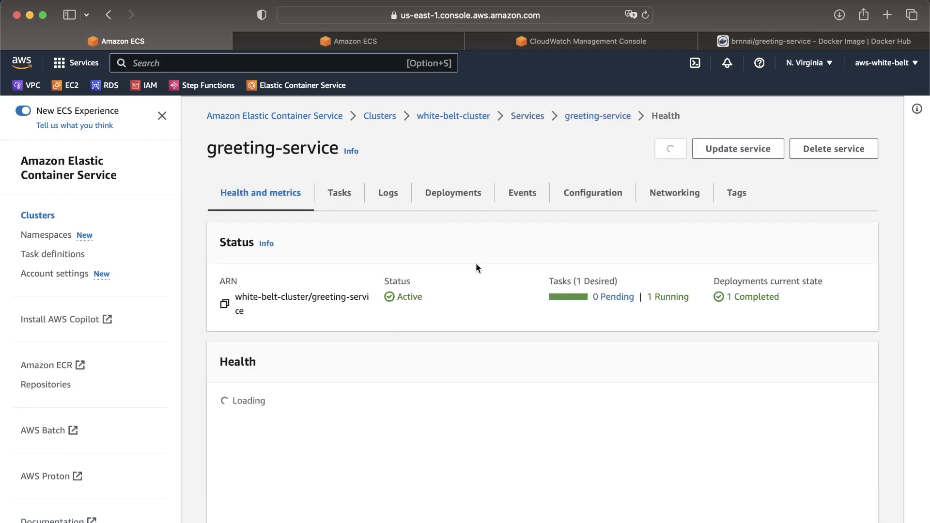
scroll(476, 264, down, 3)
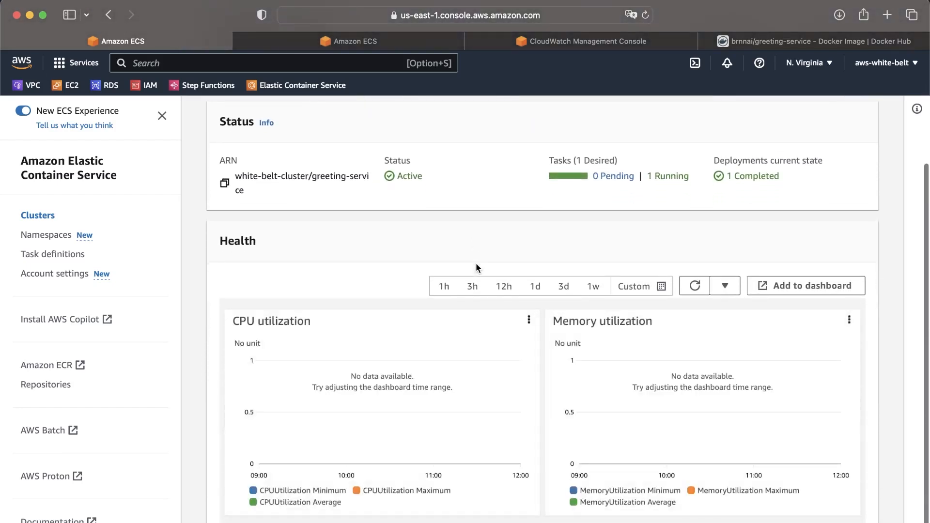
scroll(478, 268, up, 5)
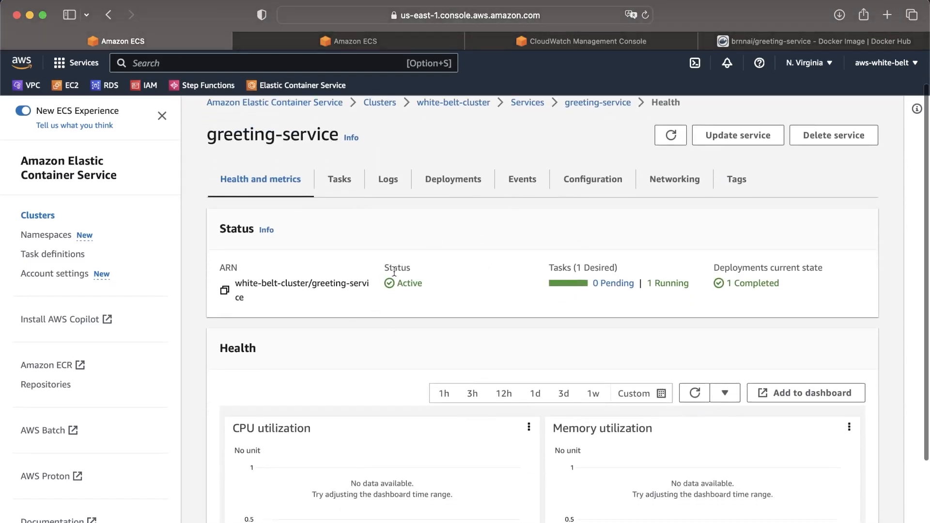
click(443, 179)
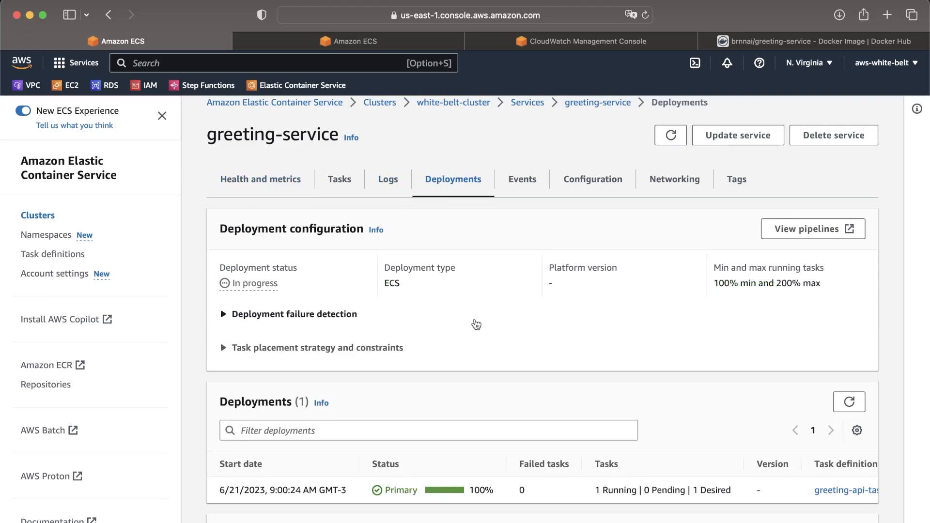
scroll(476, 324, down, 5)
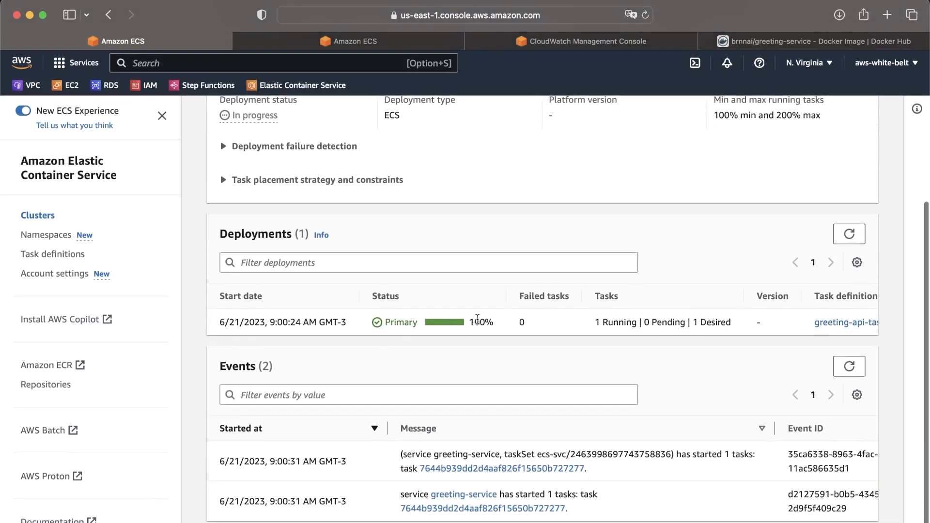
scroll(545, 322, right, 10)
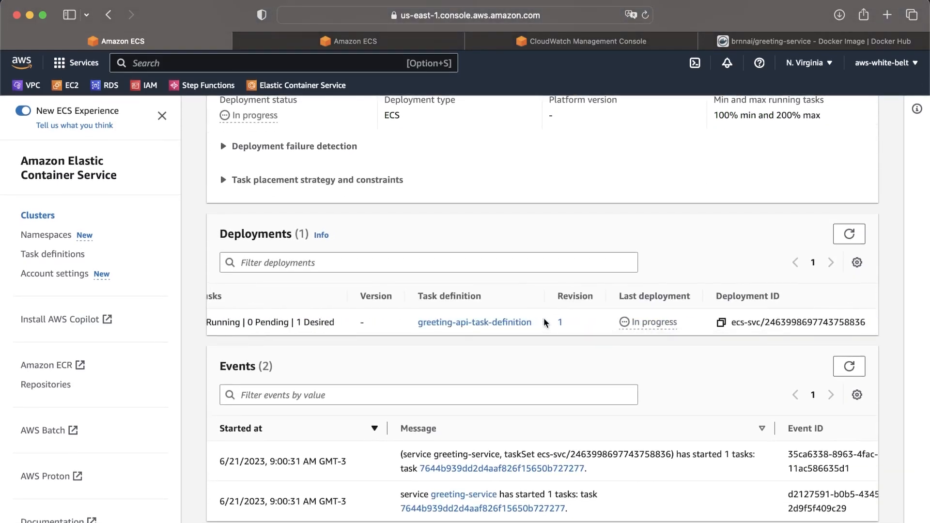
scroll(545, 323, left, 10)
scroll(322, 322, up, 4)
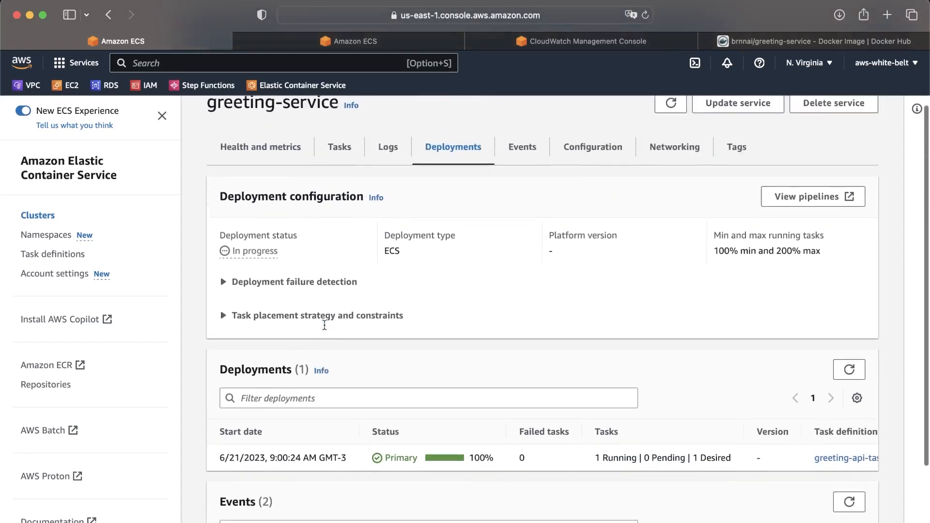
scroll(325, 325, up, 2)
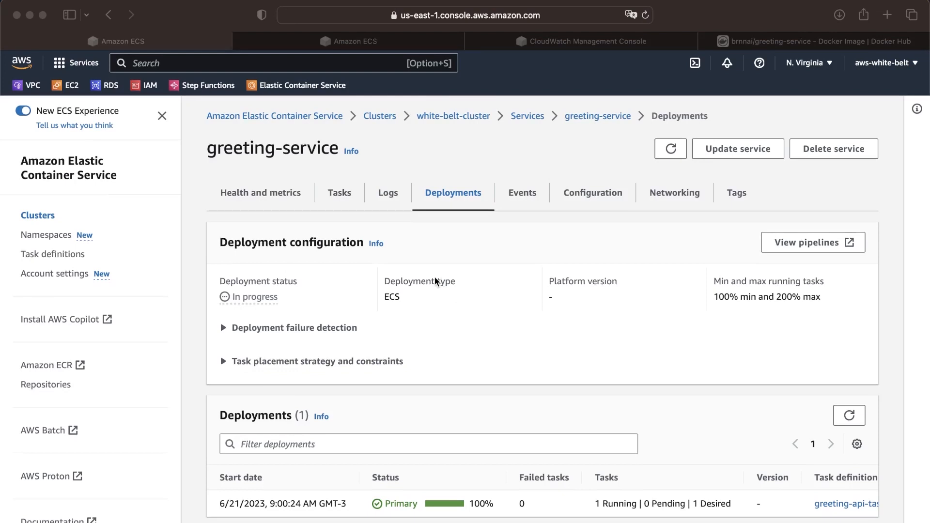
Step: Open the running task in white-belt-cluster and examine its overview, configuration and containers
click(43, 217)
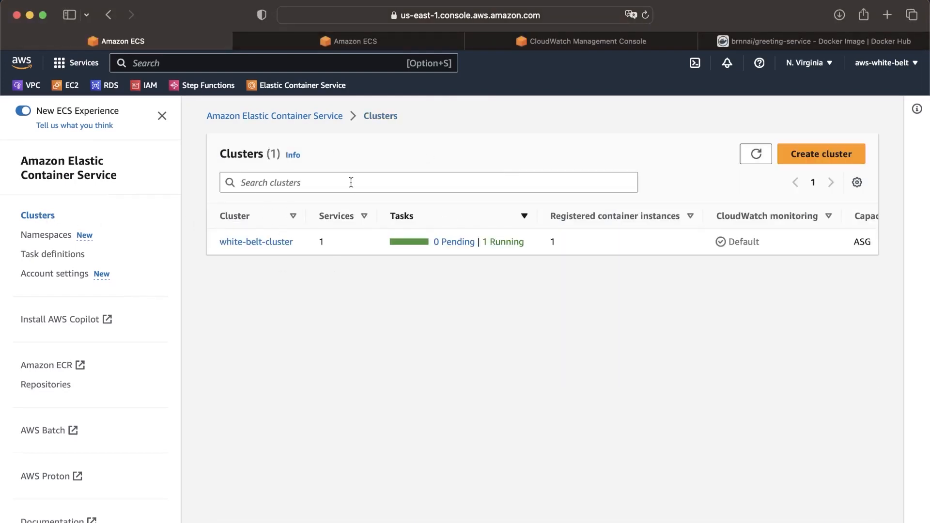
click(268, 243)
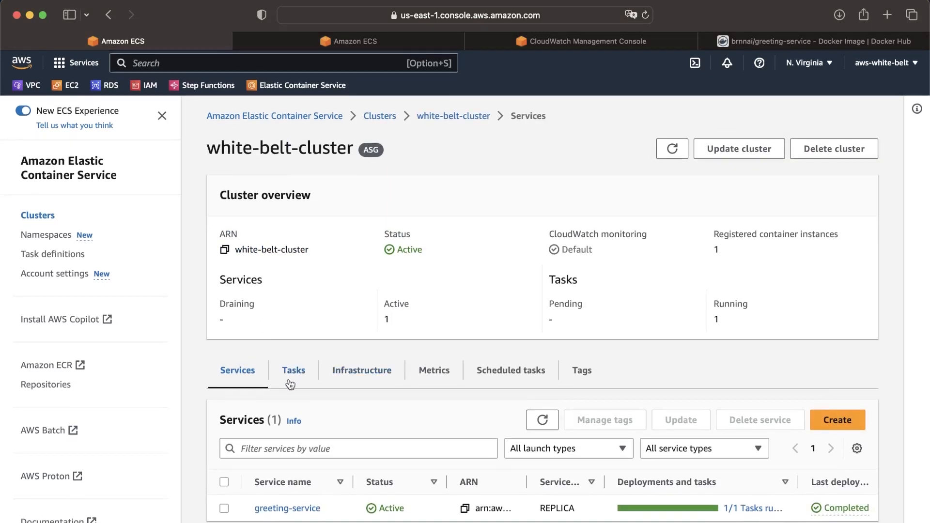
click(301, 372)
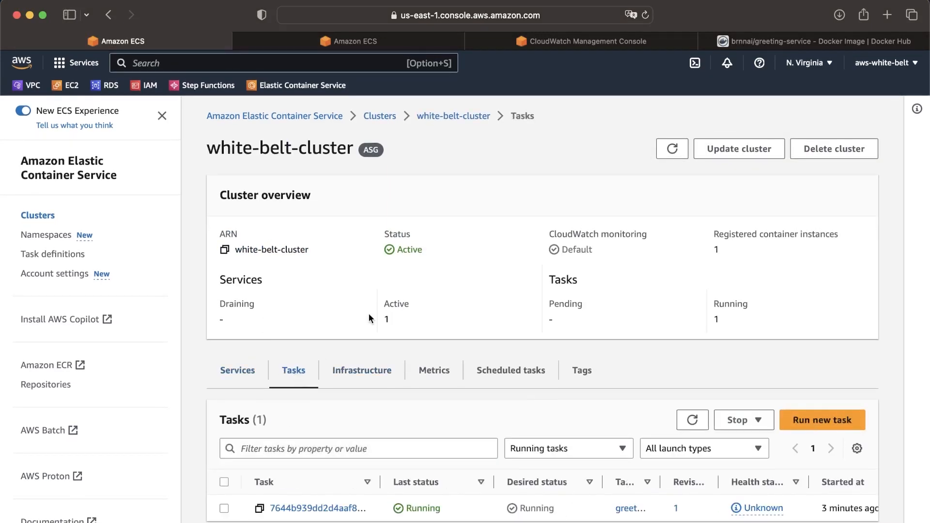
click(314, 509)
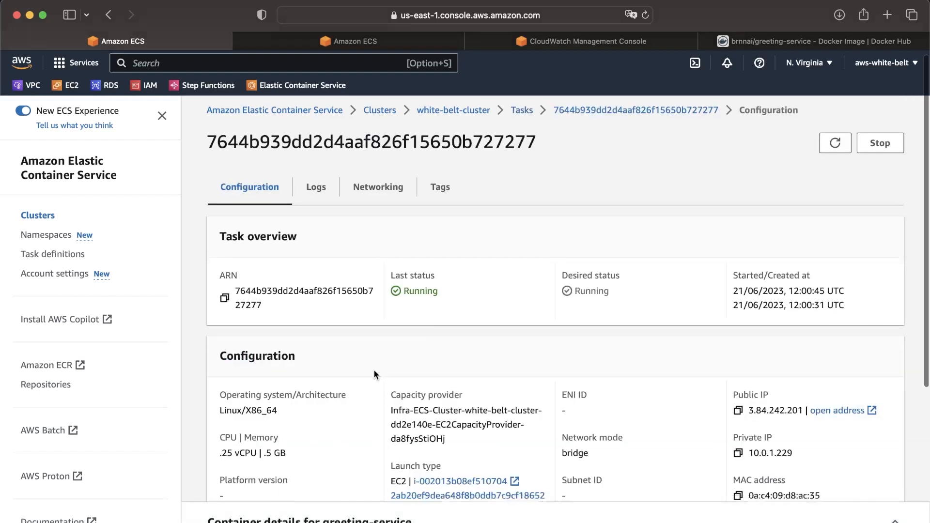
scroll(374, 375, down, 5)
scroll(373, 369, down, 1)
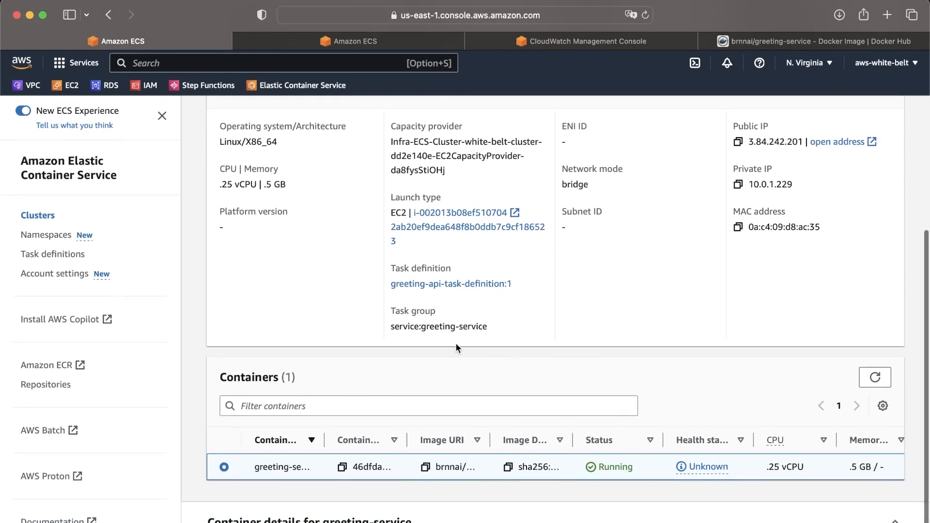
scroll(455, 343, up, 6)
scroll(387, 194, down, 2)
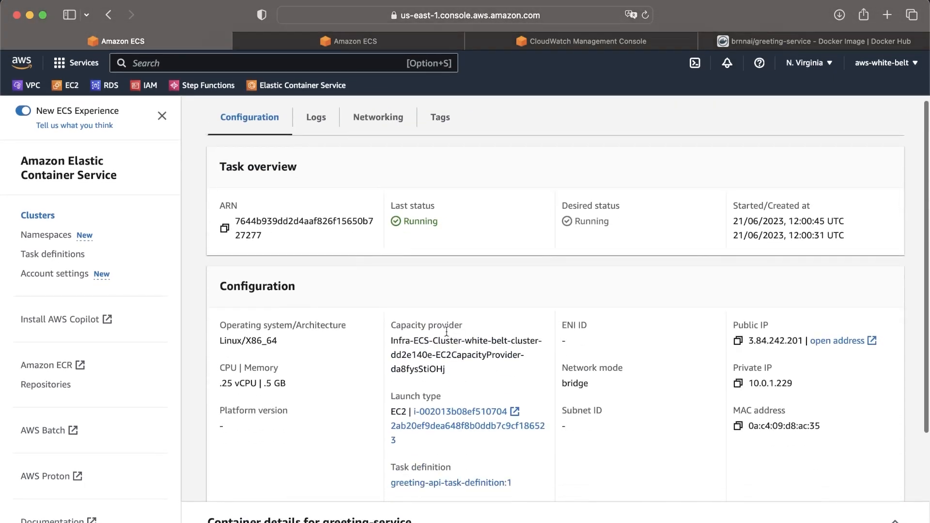
Step: View the task's networking details and select its public IP address
click(365, 123)
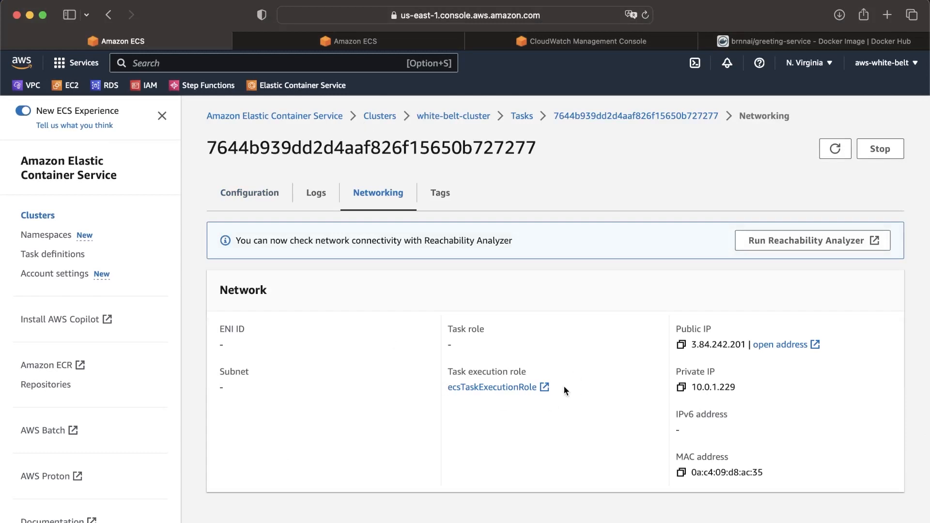
double_click(711, 355)
double_click(712, 346)
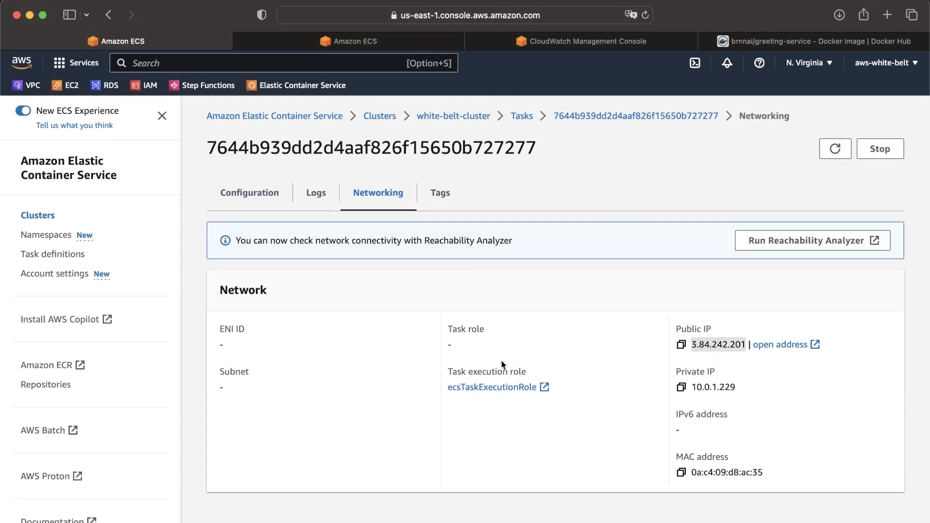
Step: Return to the task's configuration, expand the greeting-service container details and view its log configuration options
click(260, 194)
scroll(446, 354, down, 6)
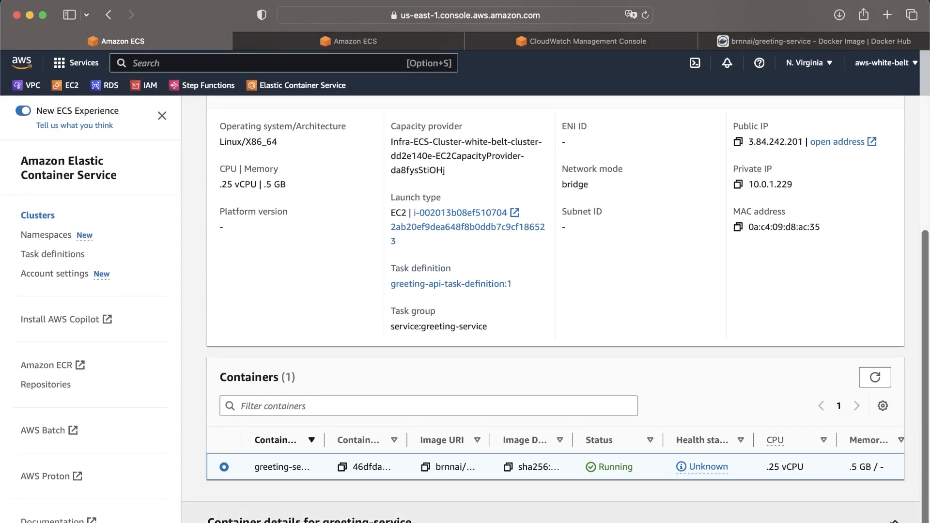
click(894, 522)
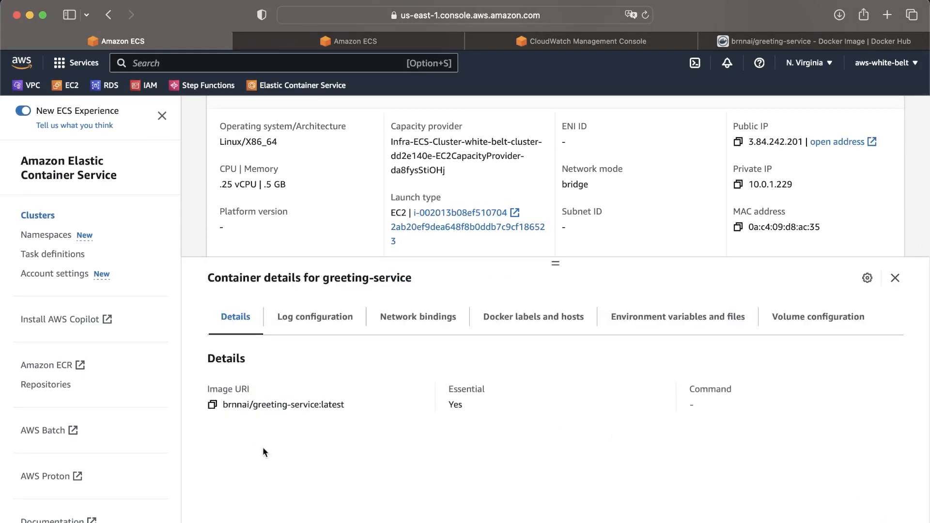
scroll(351, 387, up, 1)
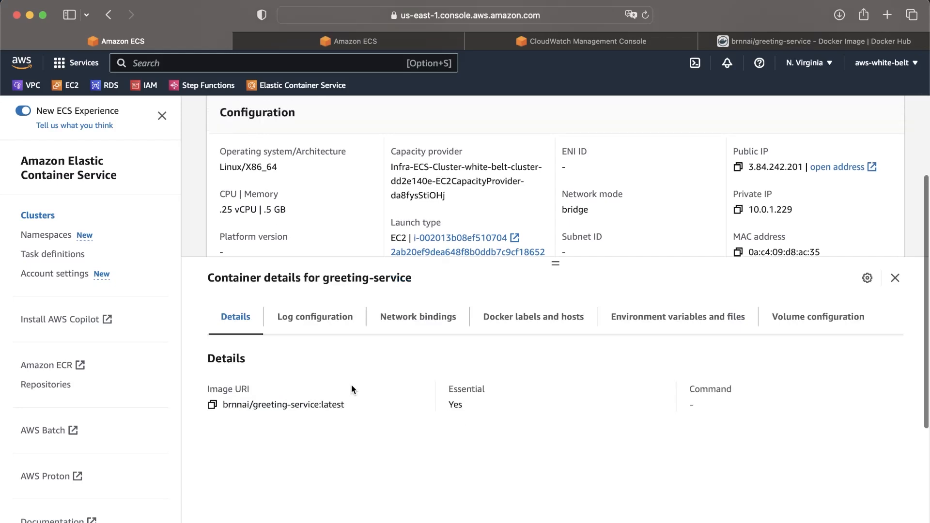
drag(212, 278, 411, 283)
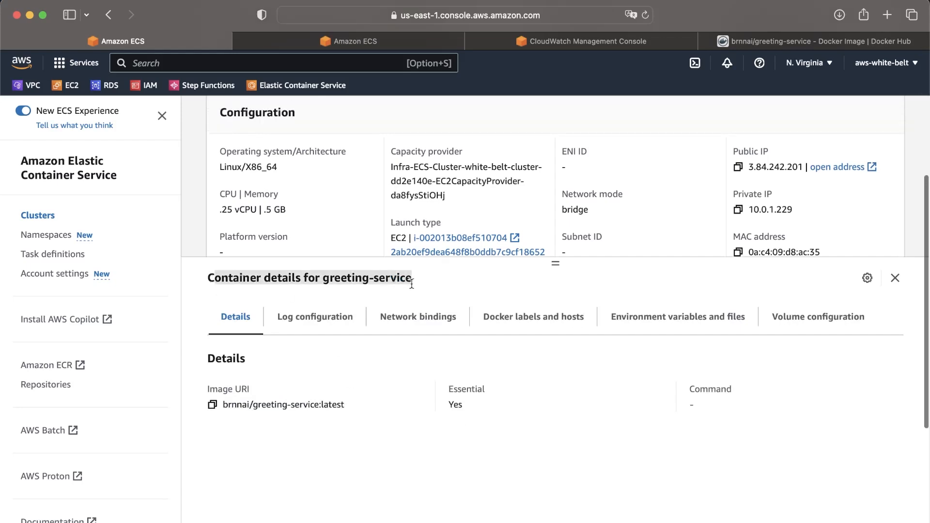
click(339, 321)
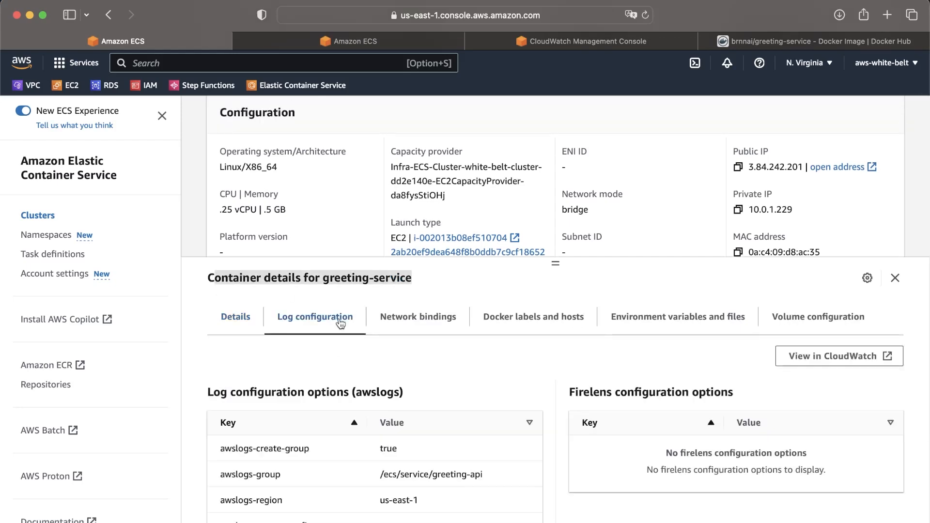
Step: Show the container's network bindings and copy the host port mapped to container port 80
click(408, 317)
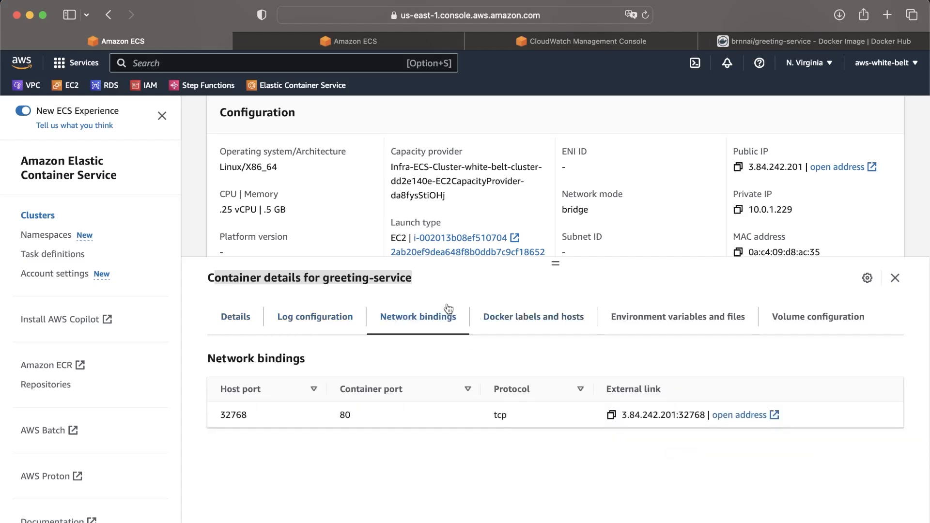
double_click(225, 415)
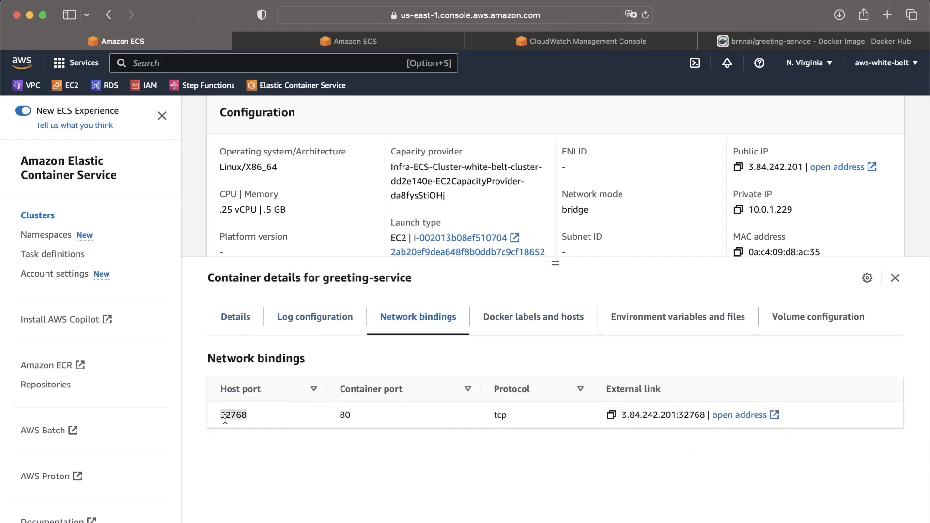
triple_click(342, 415)
double_click(225, 413)
key(super+c)
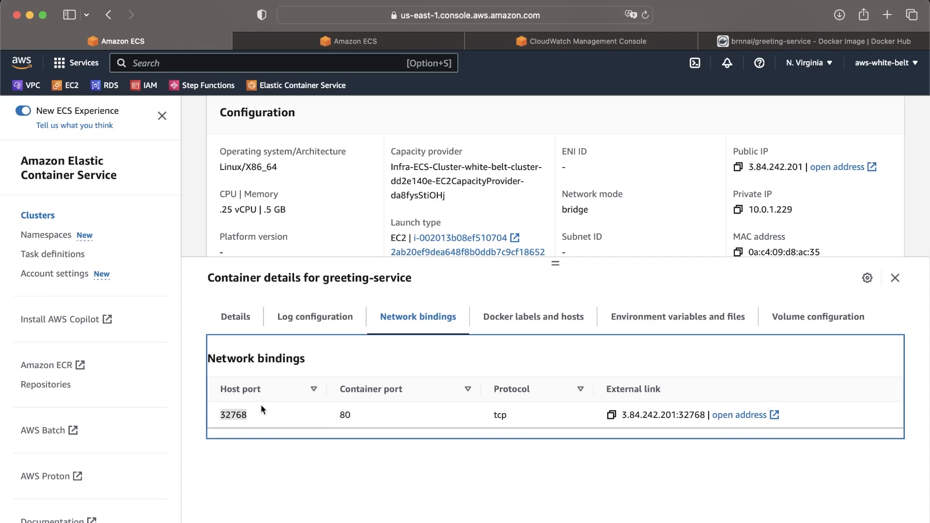
click(731, 417)
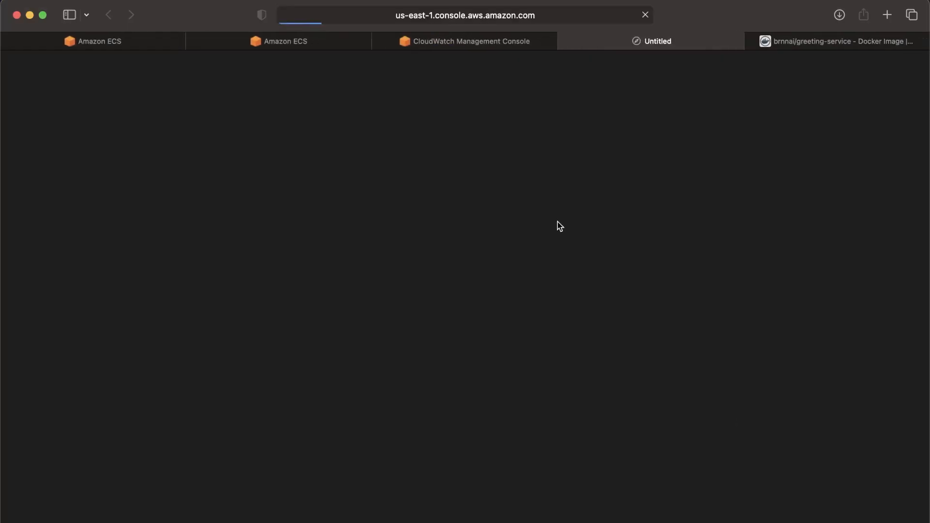
click(575, 12)
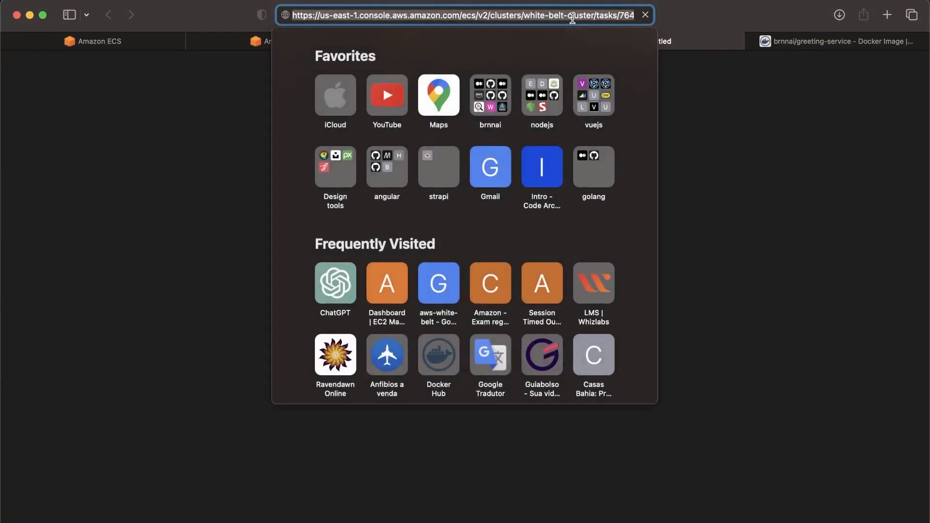
click(543, 15)
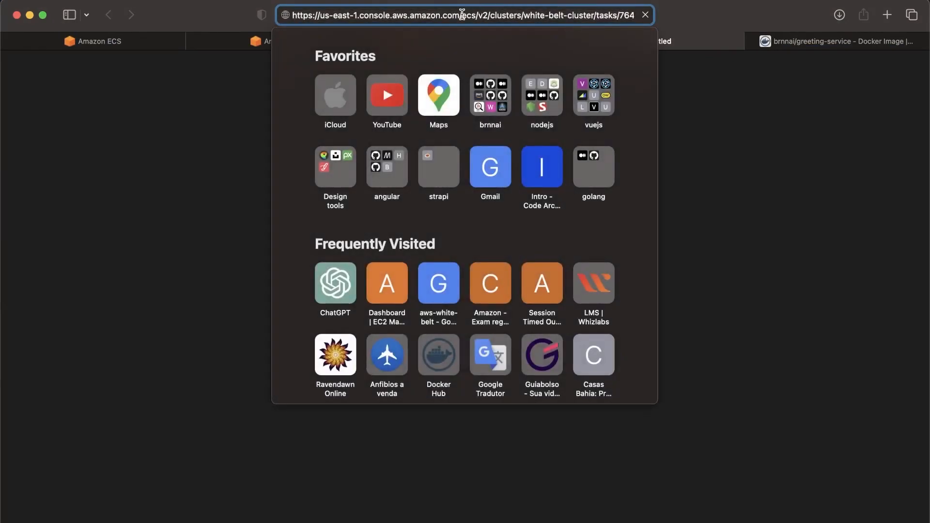
key(Return)
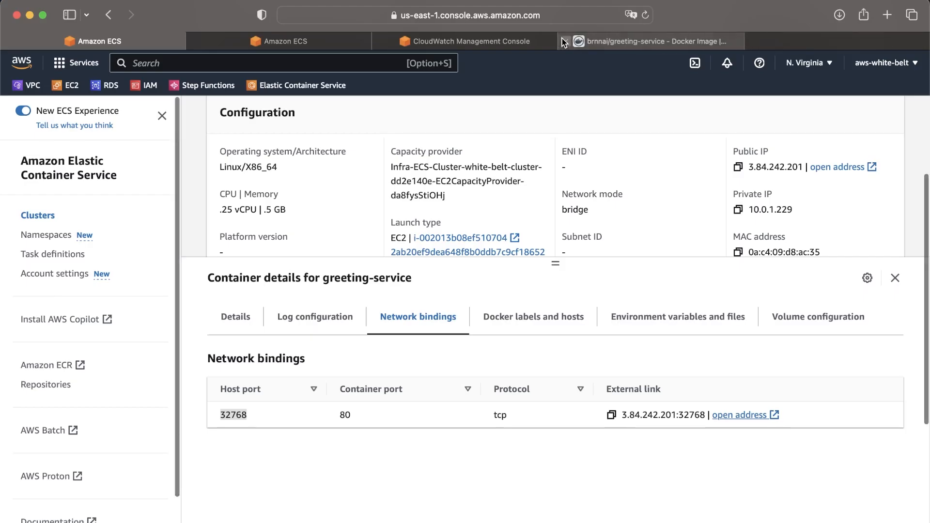
click(565, 41)
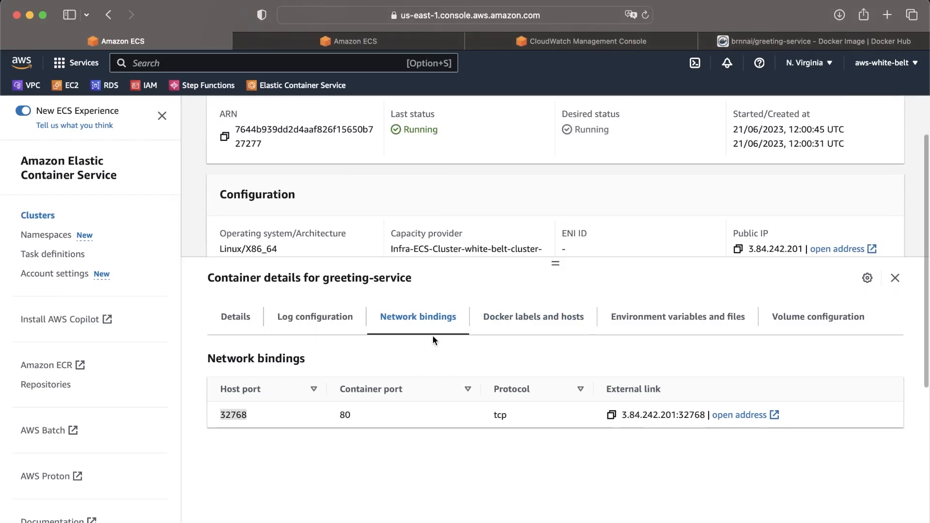
Step: Shrink the greeting-service container details area and open the container's external link in a new tab
drag(556, 264, 556, 384)
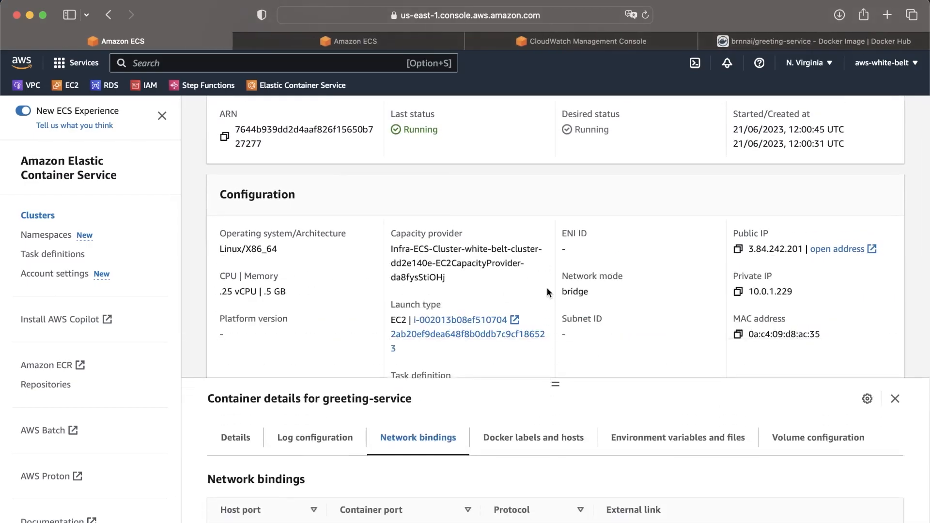
scroll(547, 288, up, 3)
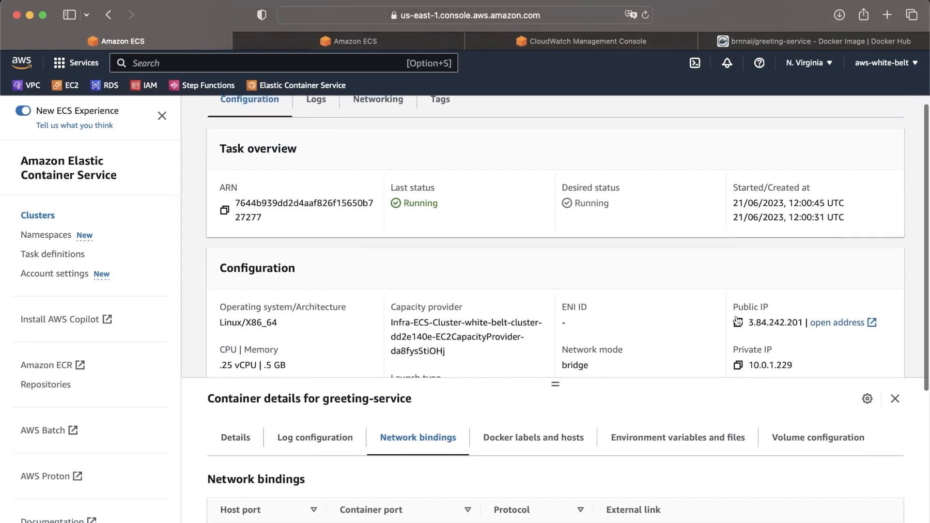
scroll(824, 333, down, 3)
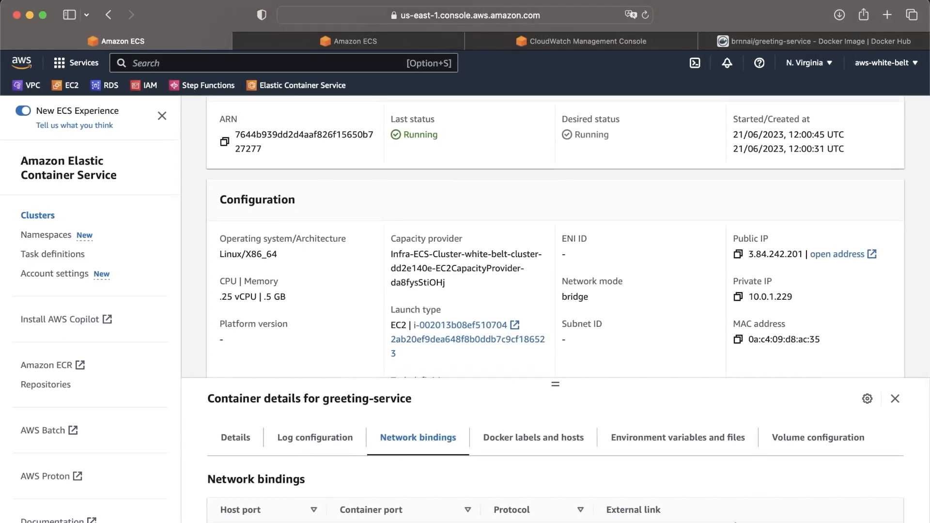
click(731, 522)
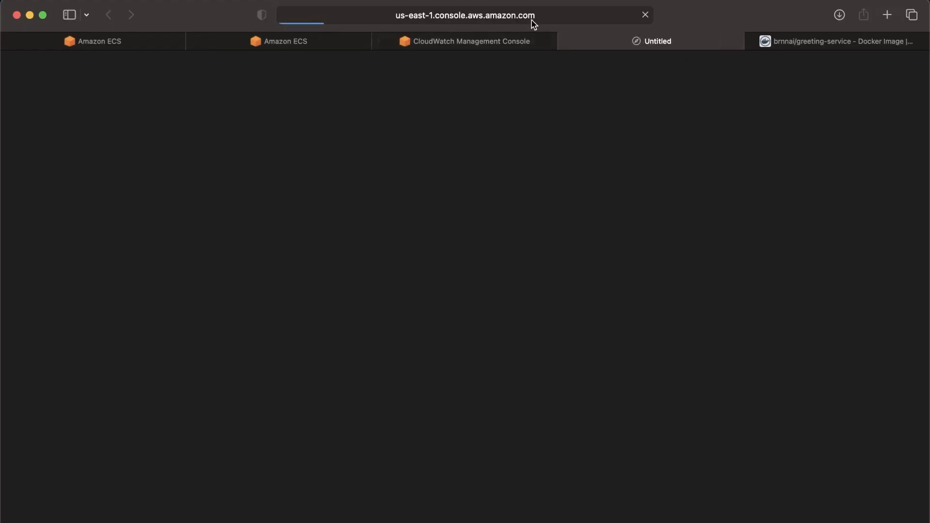
click(569, 20)
key(Right)
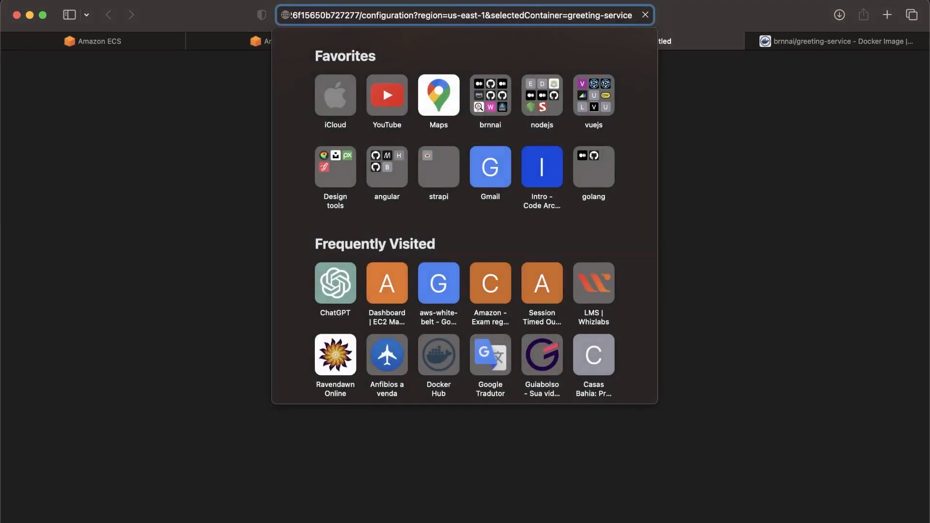
drag(367, 14, 632, 15)
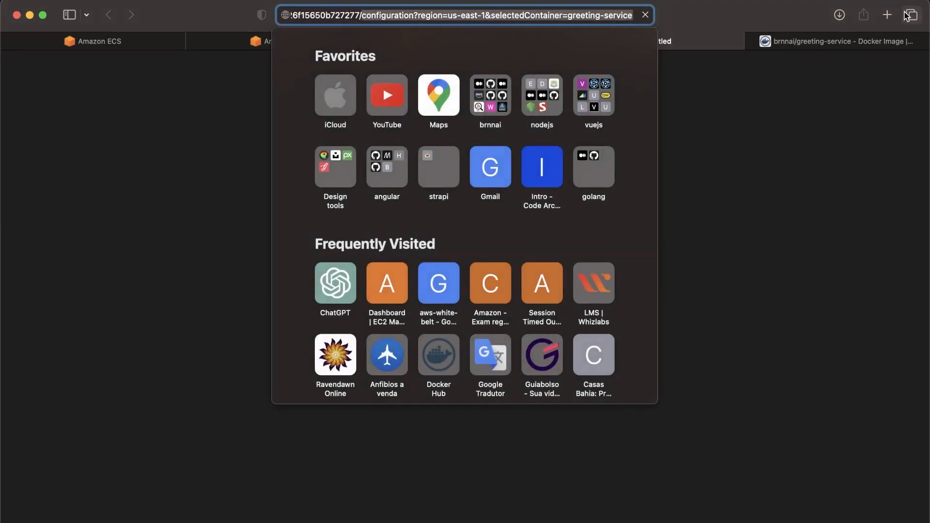
key(BackSpace)
key(BackSpace)
key(BackSpace)
key(BackSpace)
key(BackSpace)
key(BackSpace)
key(BackSpace)
key(BackSpace)
key(BackSpace)
key(BackSpace)
key(BackSpace)
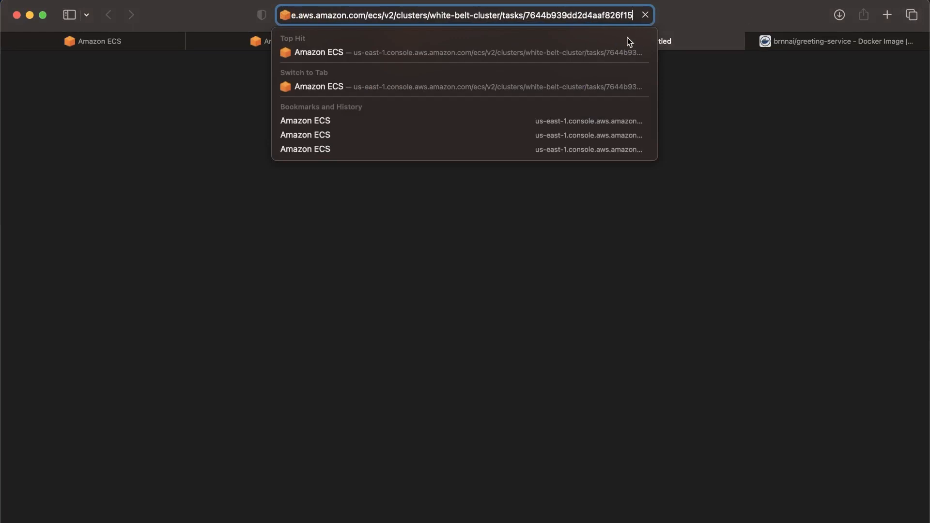
drag(368, 15, 928, 13)
key(BackSpace)
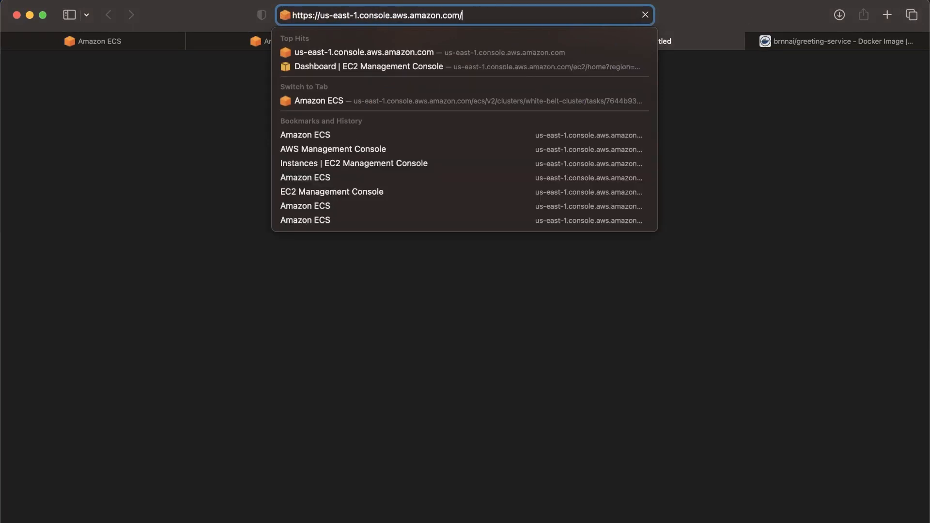
key(Return)
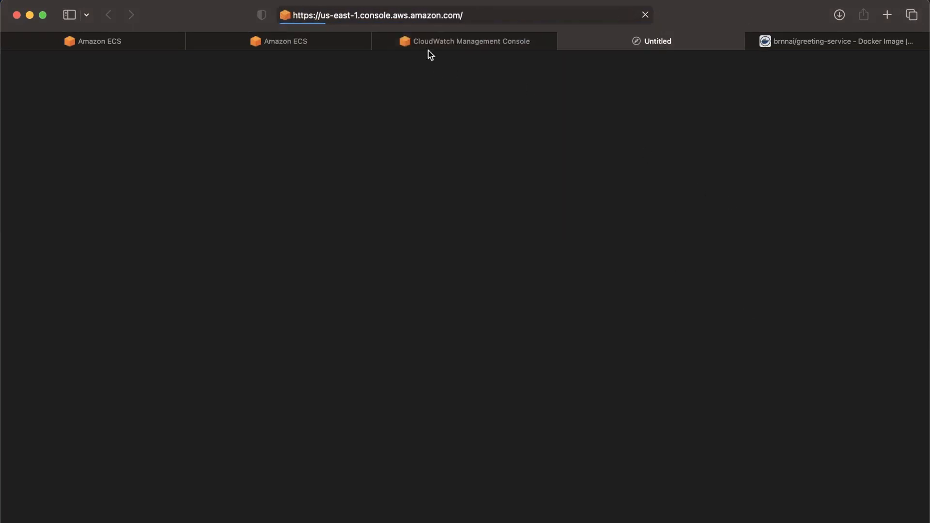
Step: Return to the greeting-service task's configuration and select its public IP address for copying
click(428, 44)
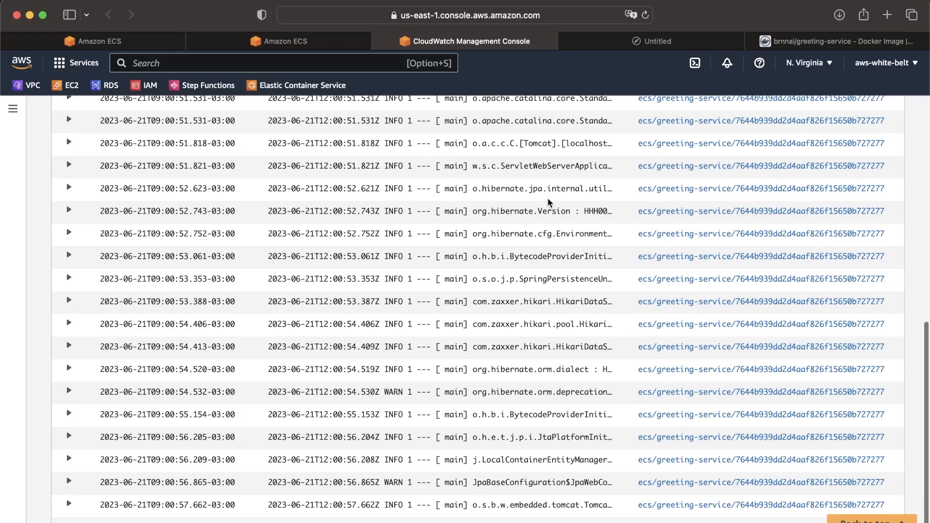
click(259, 42)
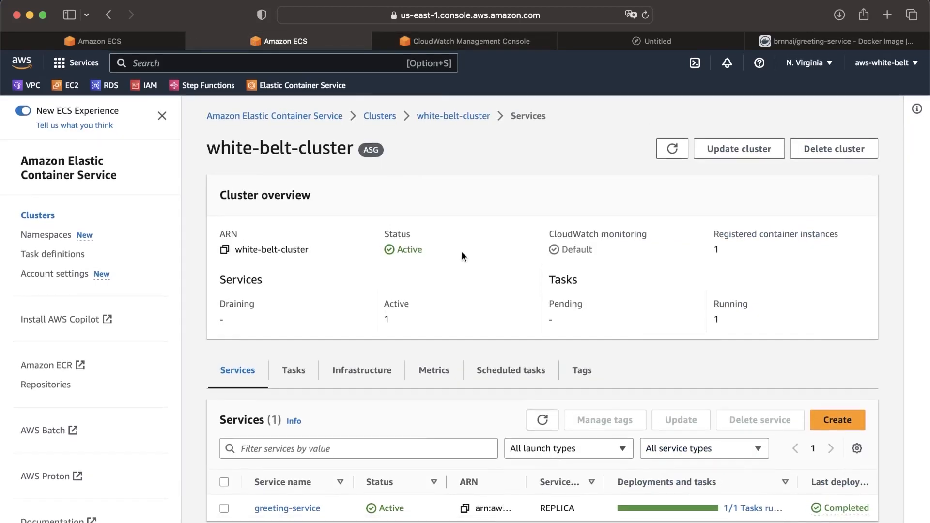
click(82, 39)
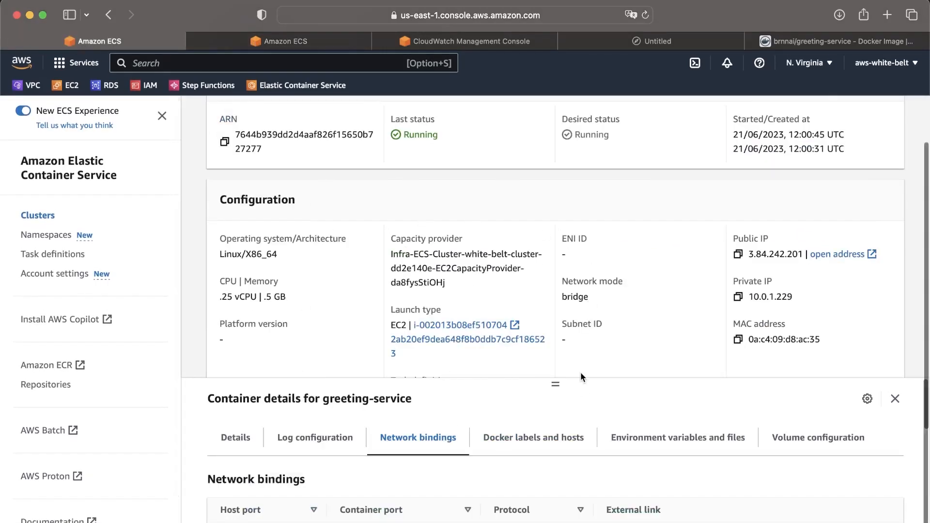
scroll(581, 339, down, 2)
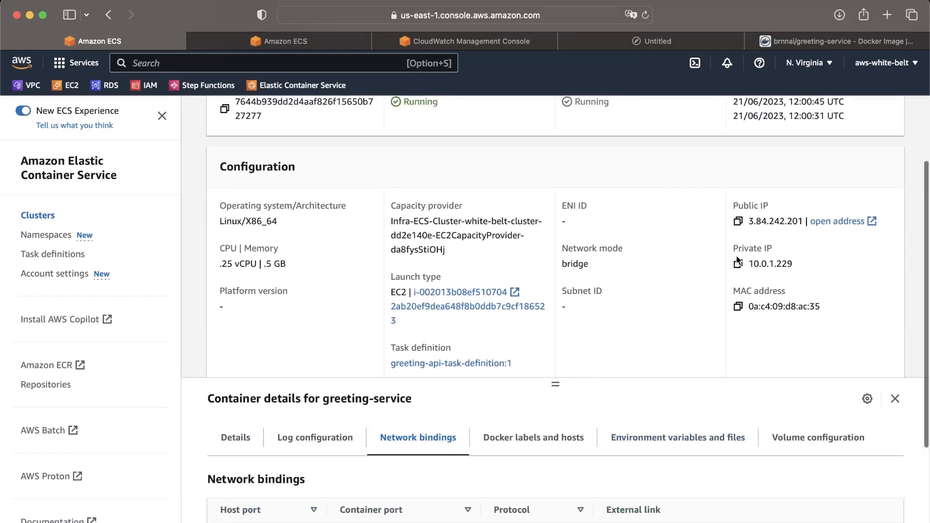
drag(747, 222, 802, 223)
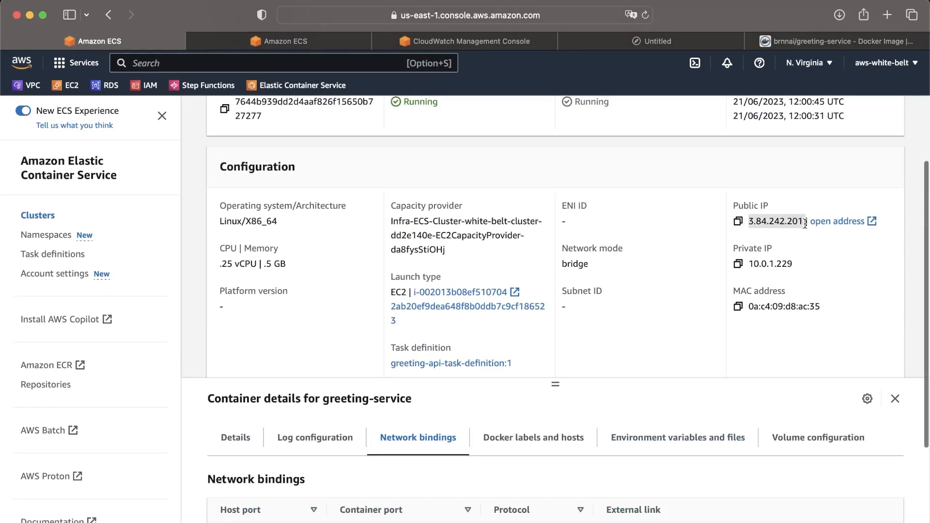
click(646, 43)
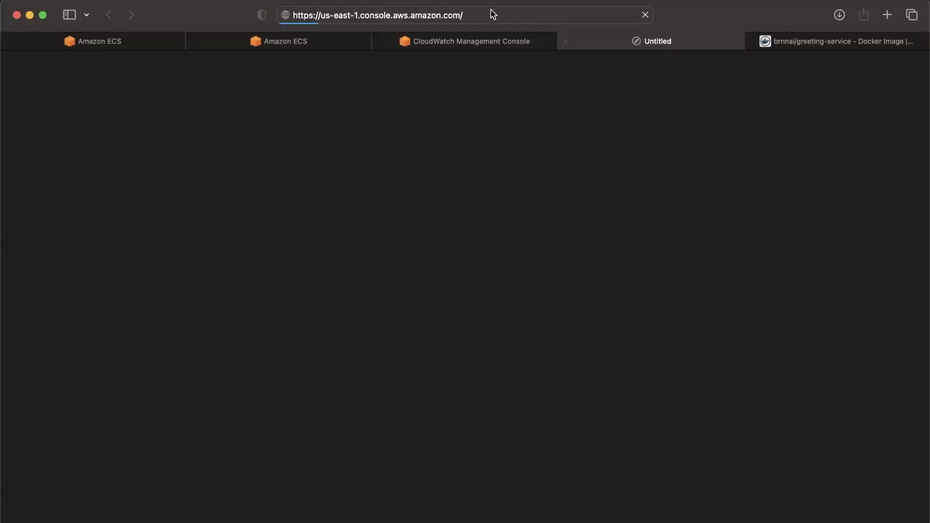
click(491, 11)
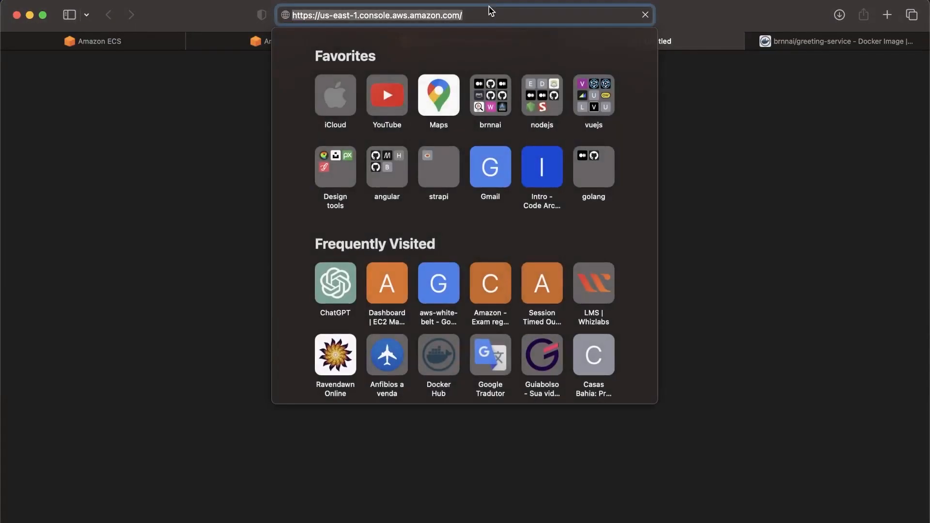
click(315, 18)
key(BackSpace)
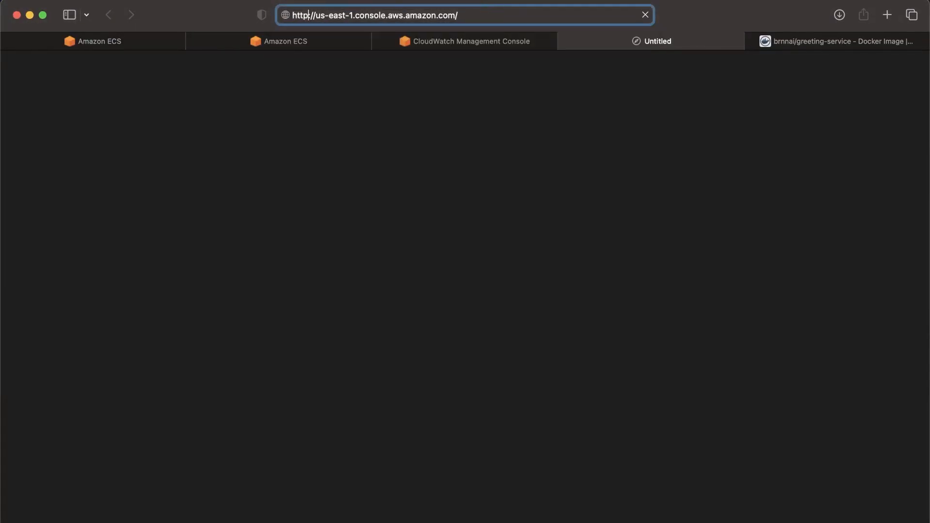
drag(456, 16, 315, 16)
key(BackSpace)
text(3.84.242.201)
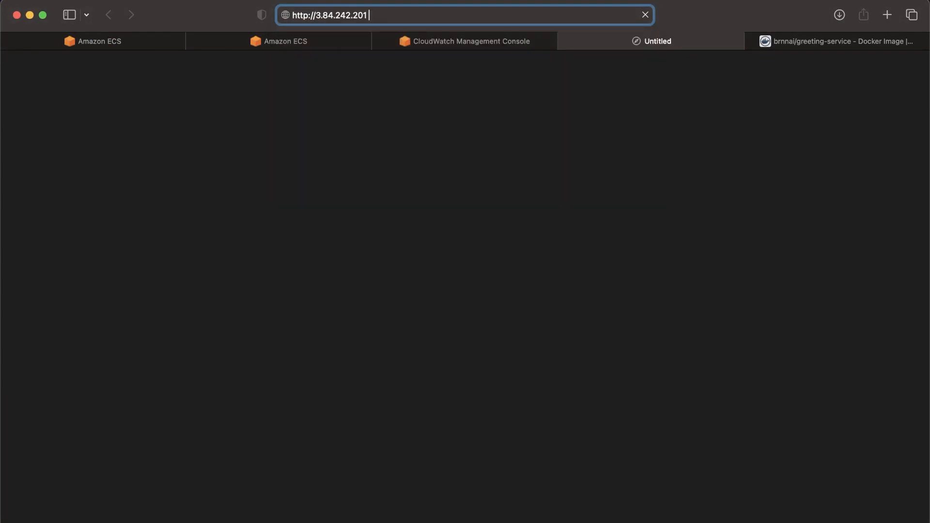
text(:)
Step: Copy the host port mapped to container port 80 from the task's network bindings
click(127, 46)
scroll(312, 408, down, 1)
double_click(234, 519)
key(cmd+c)
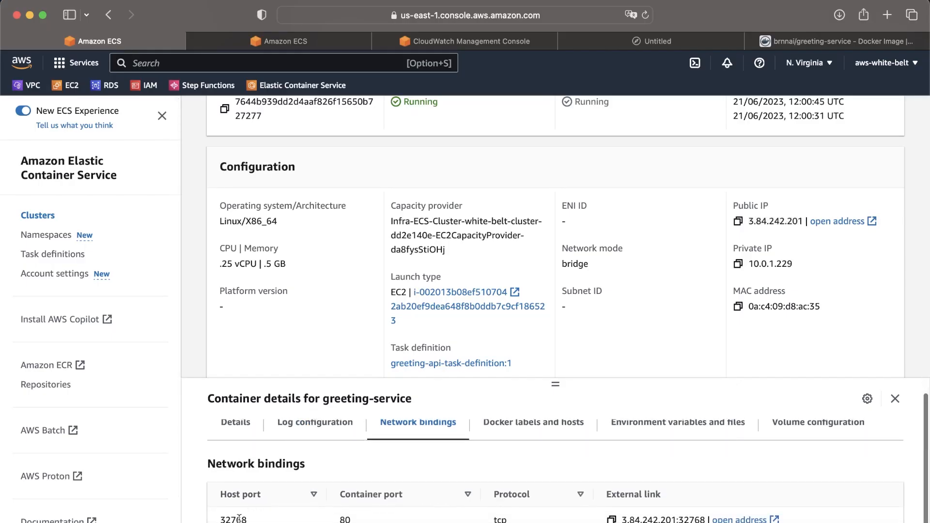
click(604, 46)
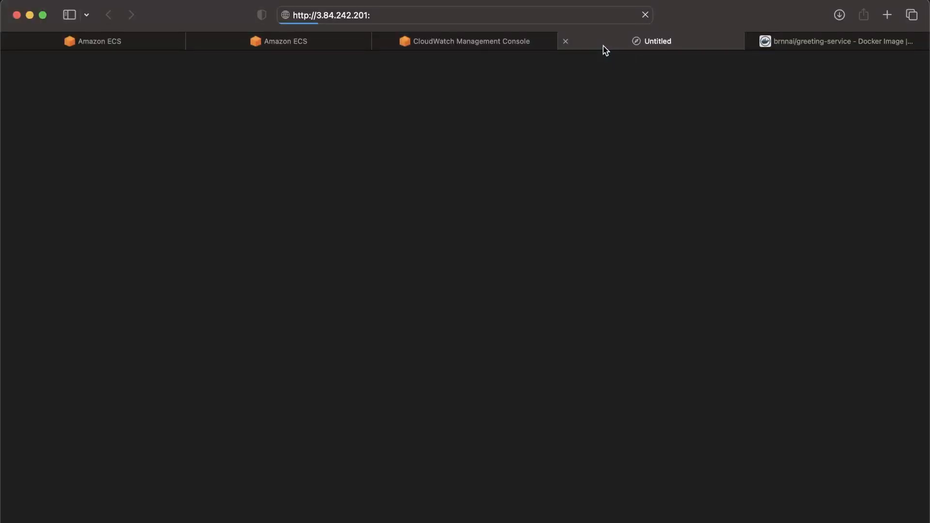
click(415, 16)
key(Right)
text(/)
key(cmd+v)
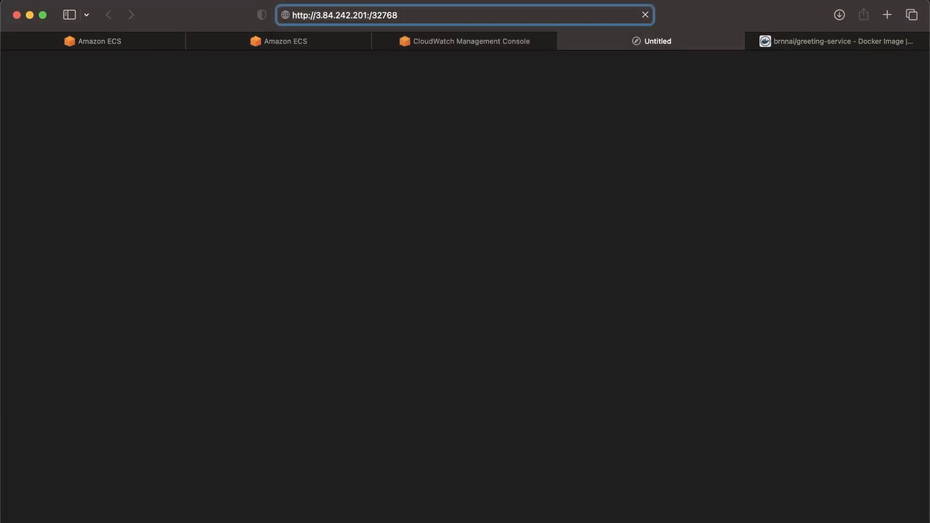
text(/)
key(BackSpace)
text(api/greeting)
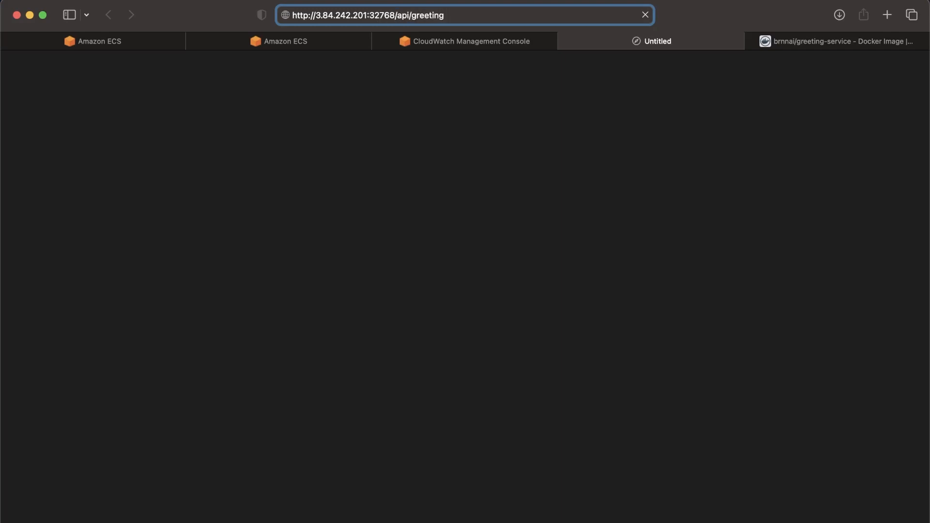
key(Return)
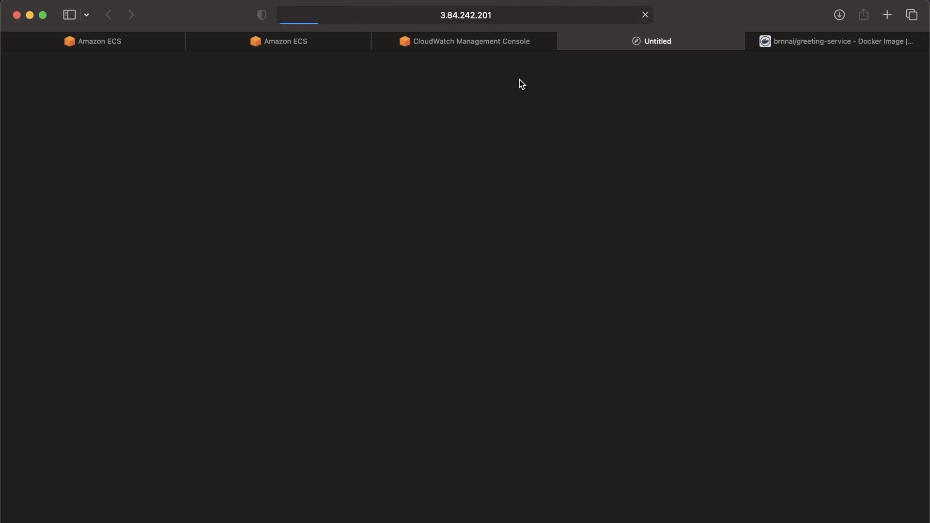
Step: Check the full address requested for the greeting API while the page loads
click(540, 17)
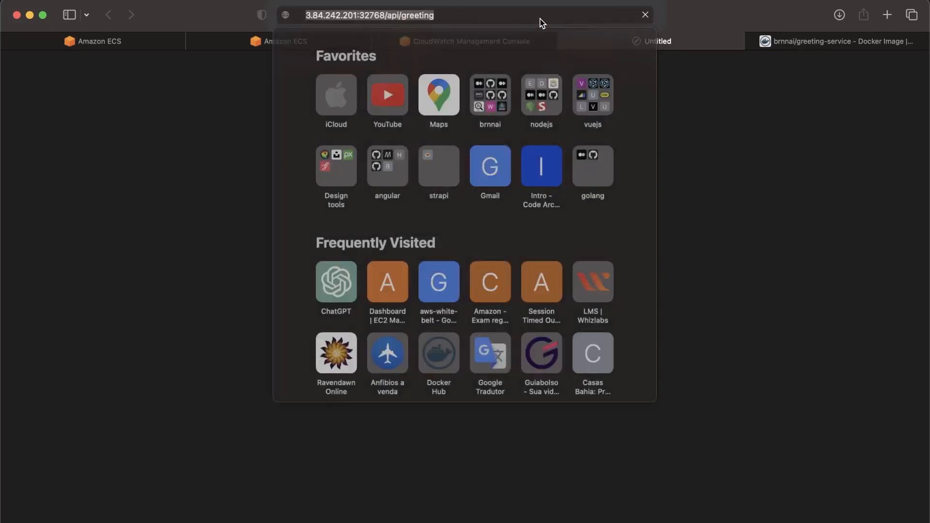
click(691, 106)
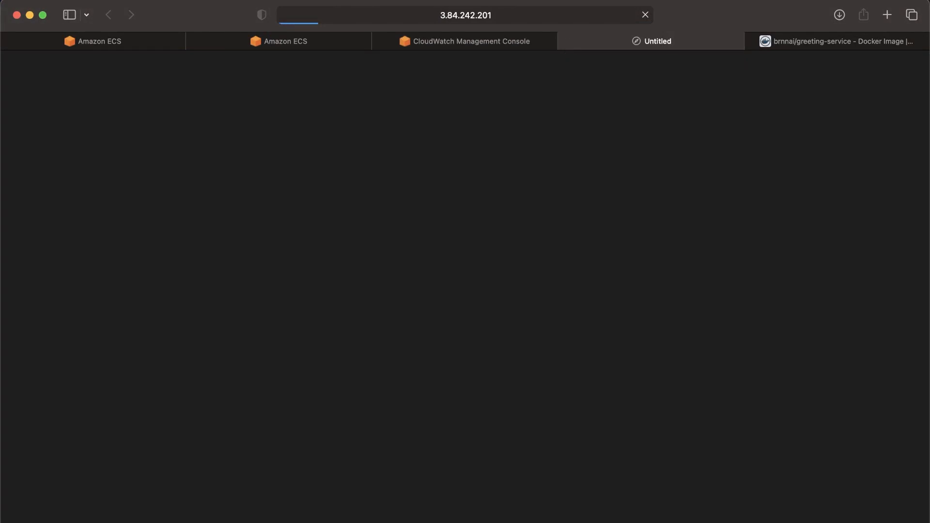
key(super+Tab)
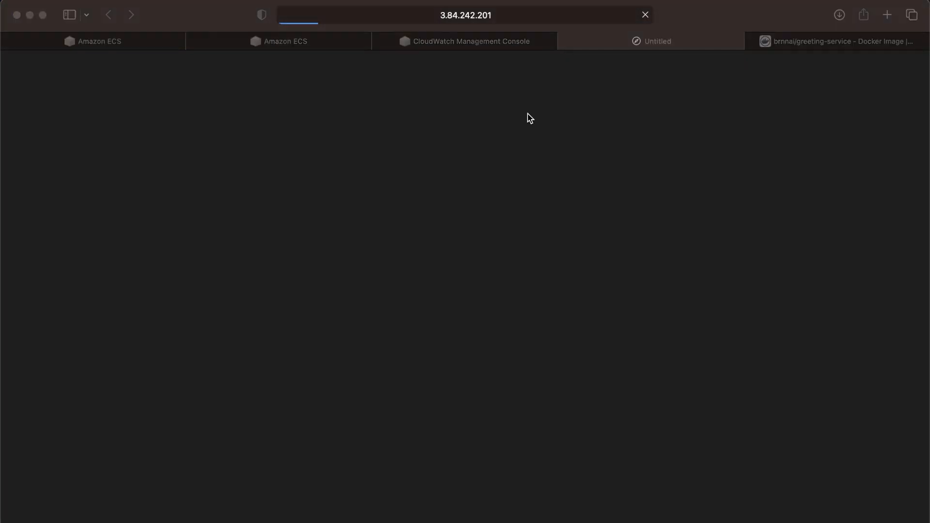
click(530, 118)
click(571, 18)
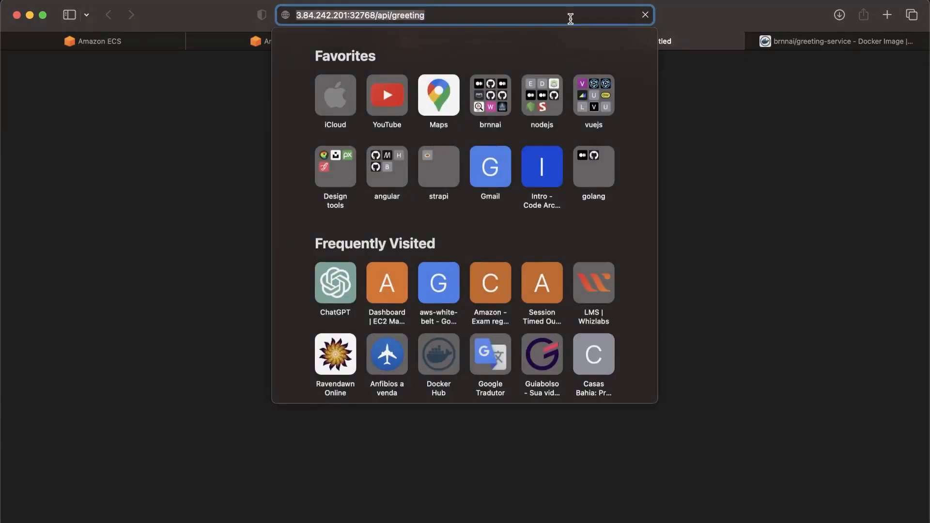
click(700, 44)
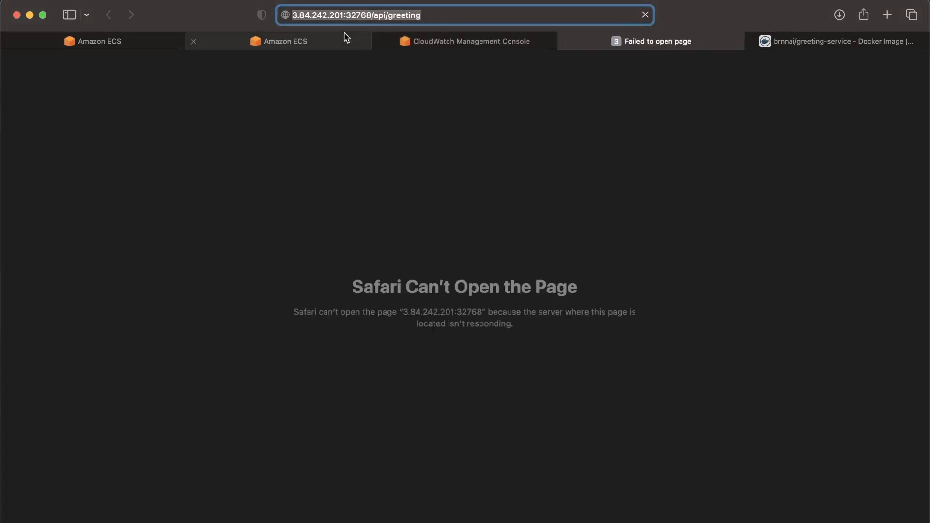
Step: Highlight port 32768 in the greeting API address and return to the white-belt-cluster services overview
click(357, 16)
double_click(356, 16)
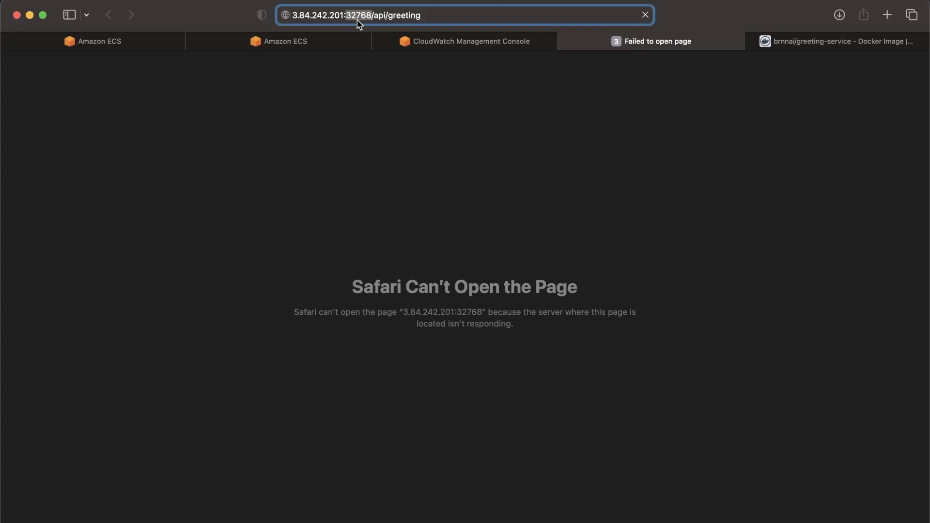
click(314, 43)
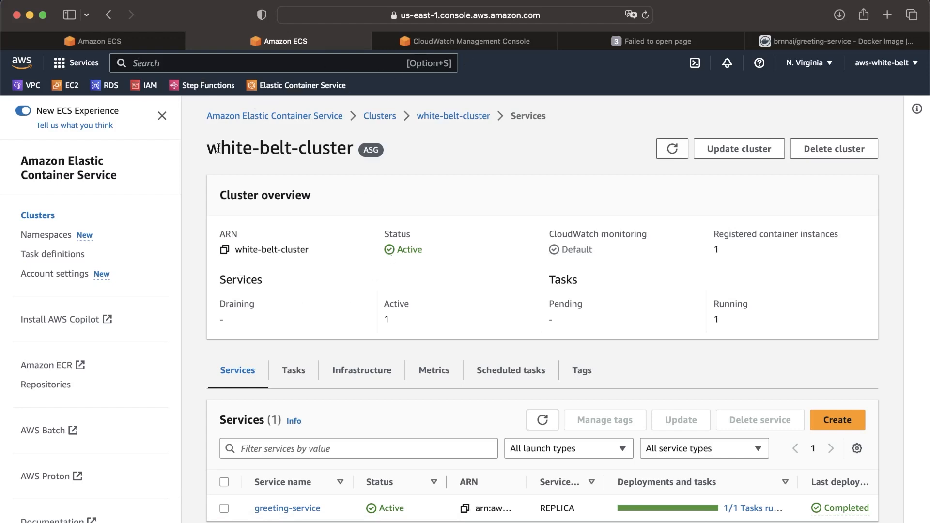
Step: Switch to EC2 and open the security group white-belt-sg attached to the running instance
click(65, 86)
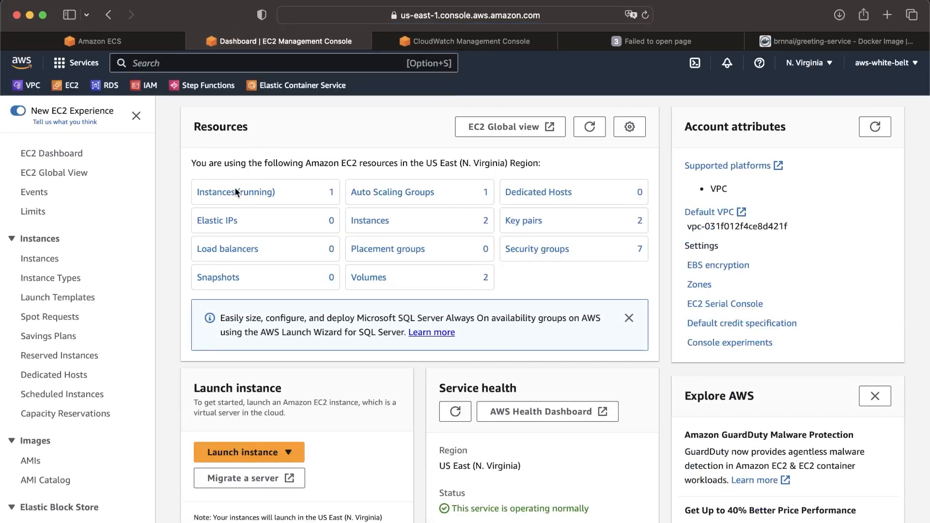
click(237, 193)
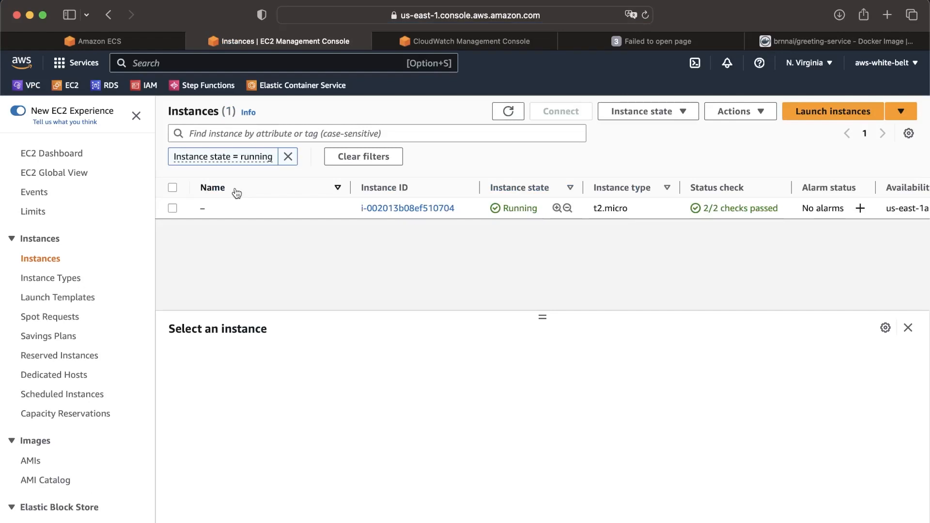
click(172, 208)
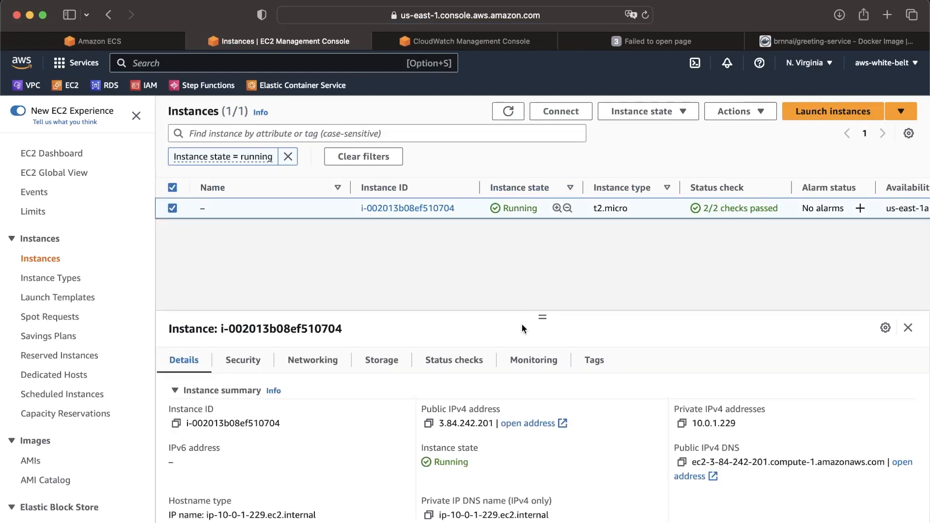
drag(542, 315, 549, 246)
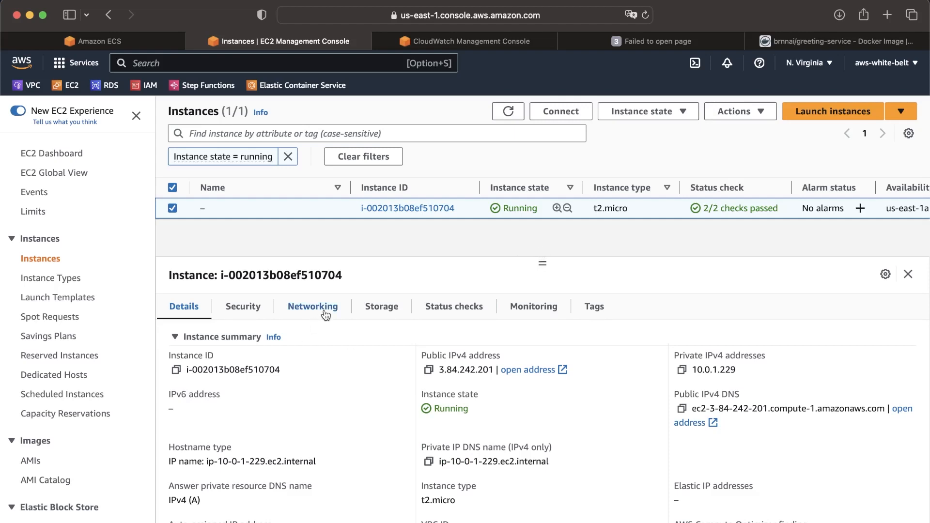
click(262, 314)
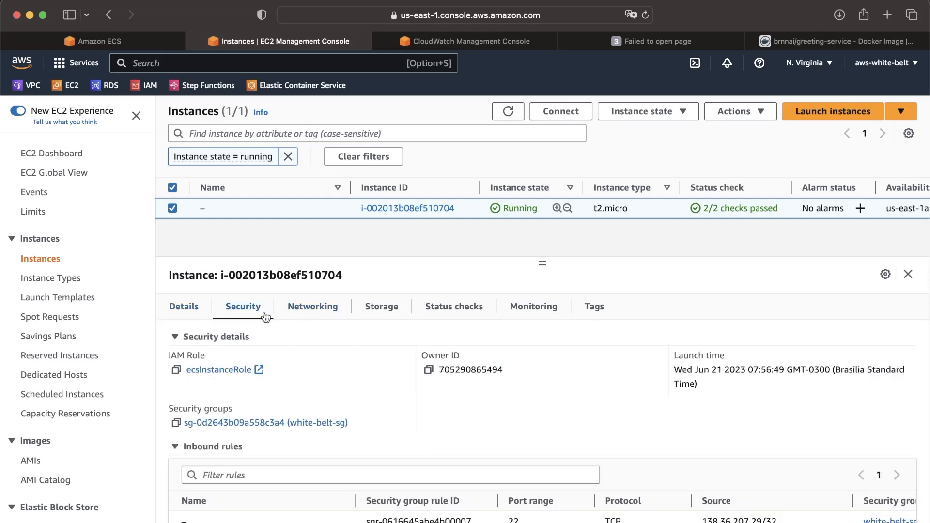
click(245, 423)
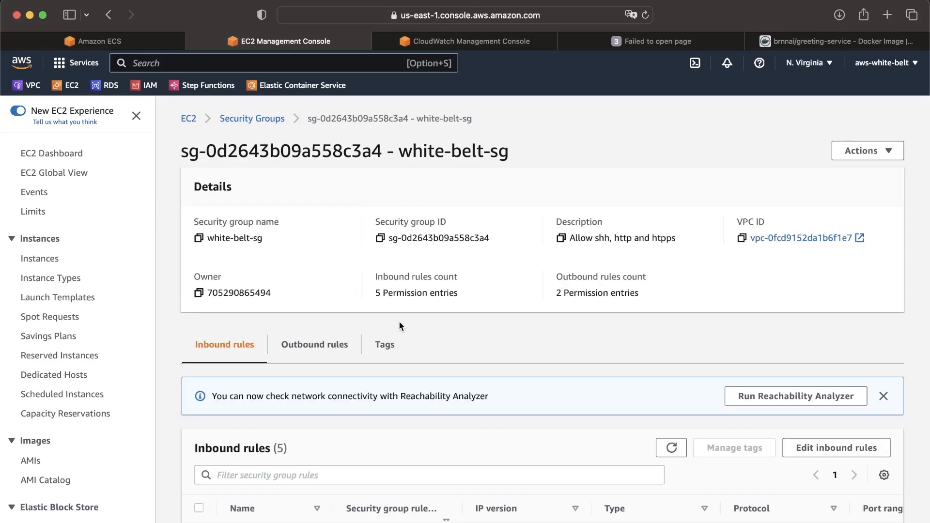
Step: Check the port range and source of the security group's inbound Custom TCP rule that covers the task's host port
scroll(412, 339, down, 3)
scroll(566, 485, right, 7)
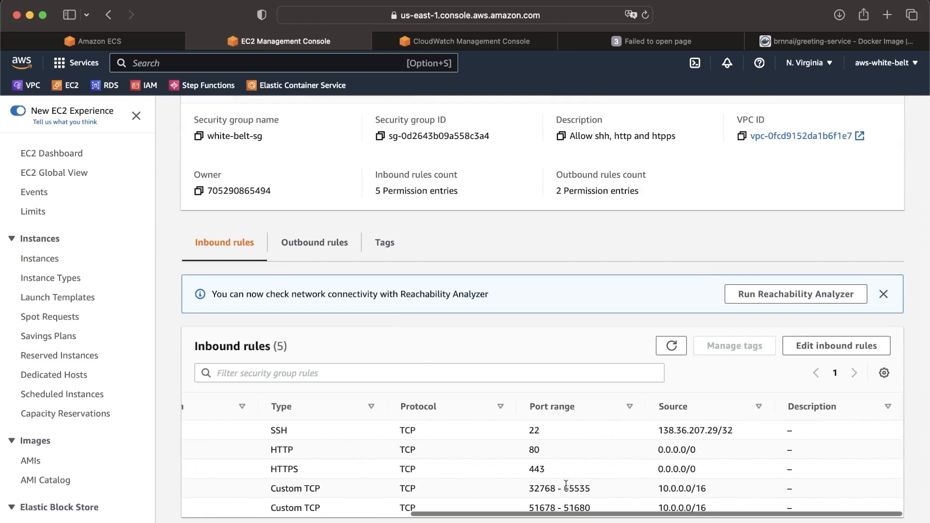
drag(528, 491, 612, 490)
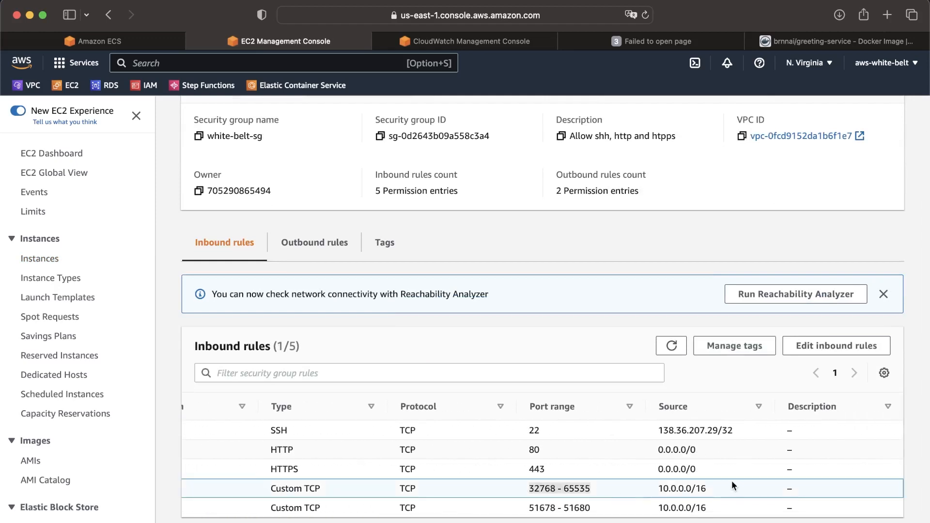
triple_click(698, 489)
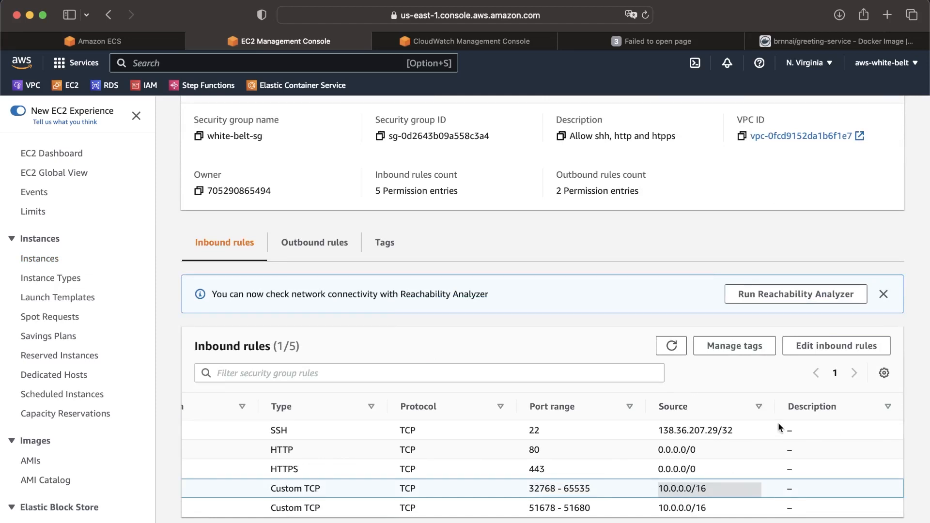
Step: Set the source of the 32768 - 65535 inbound rule to 0.0.0.0/0, save the rules and dismiss the notification
click(831, 352)
scroll(569, 414, down, 4)
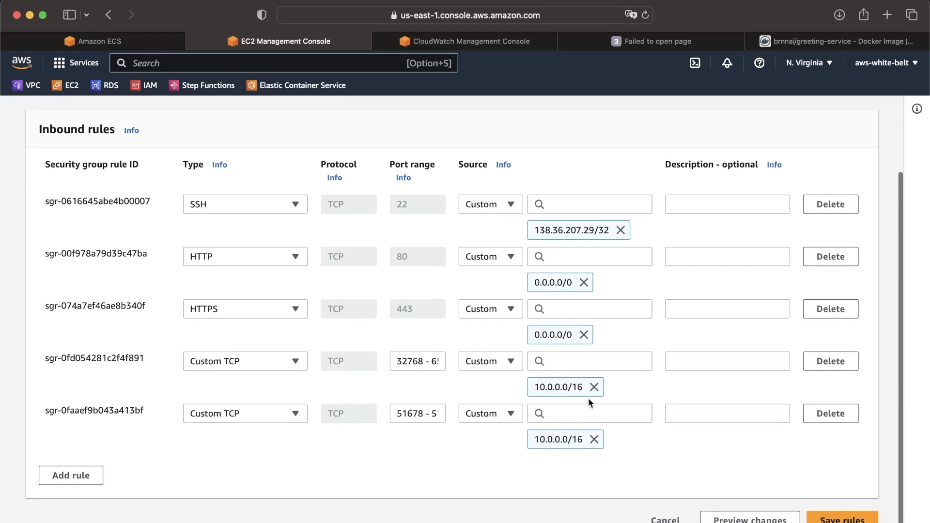
click(595, 388)
click(568, 393)
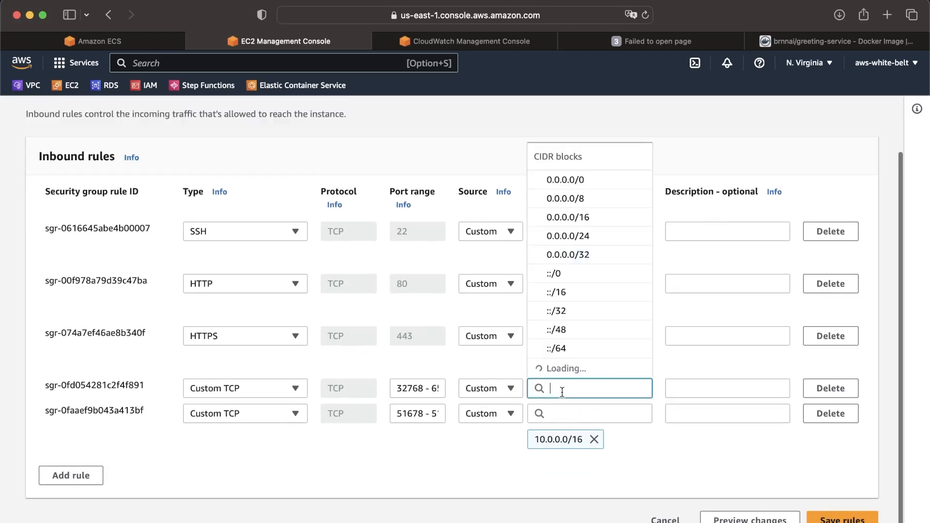
text(0.0.)
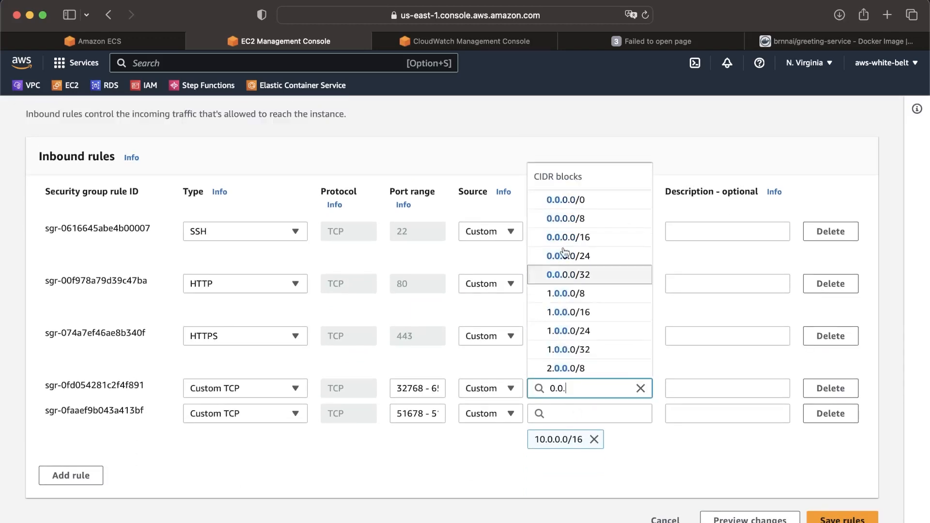
click(569, 200)
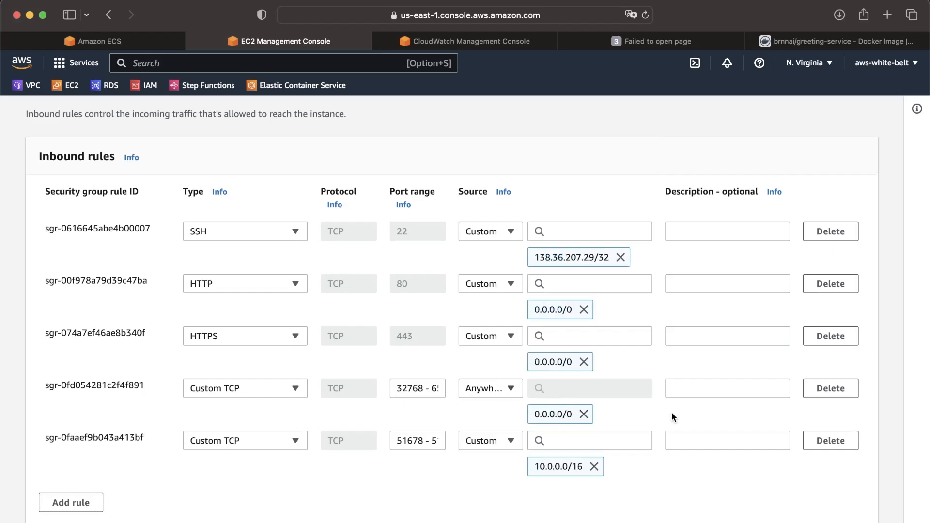
scroll(671, 414, down, 1)
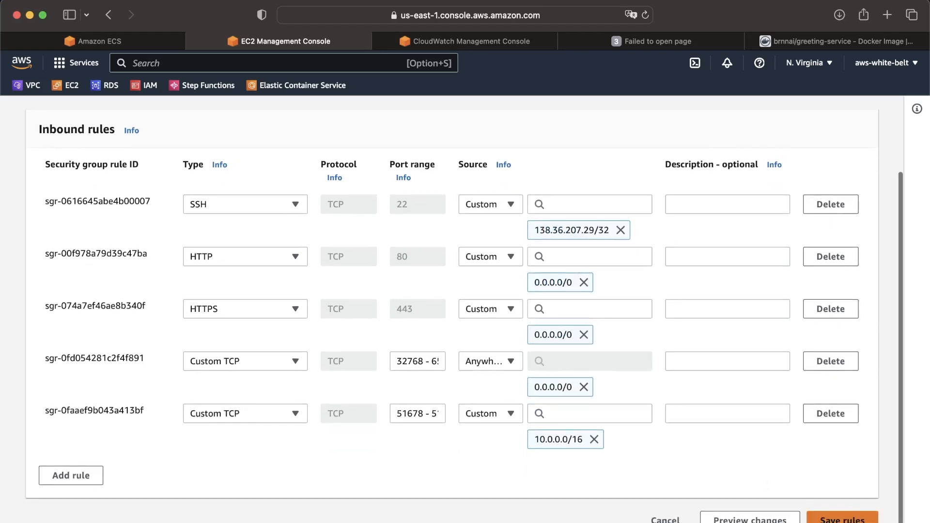
click(865, 518)
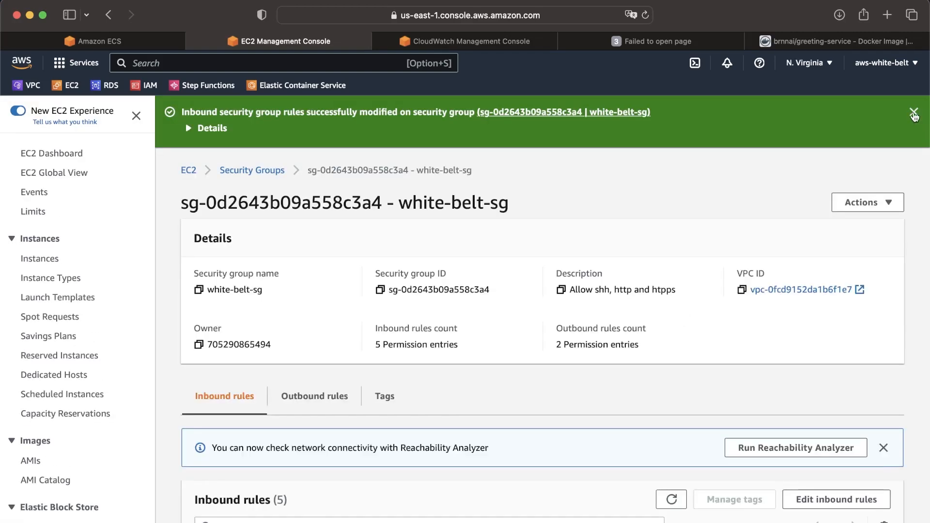
click(914, 112)
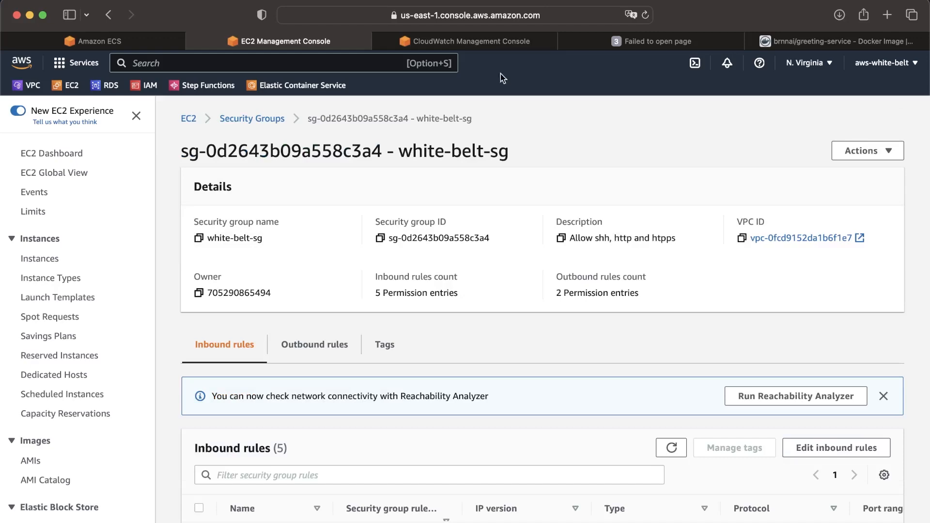
Step: Request the greeting API again at 3.84.242.201:32768/api/greeting, retrying the same address once more
click(601, 42)
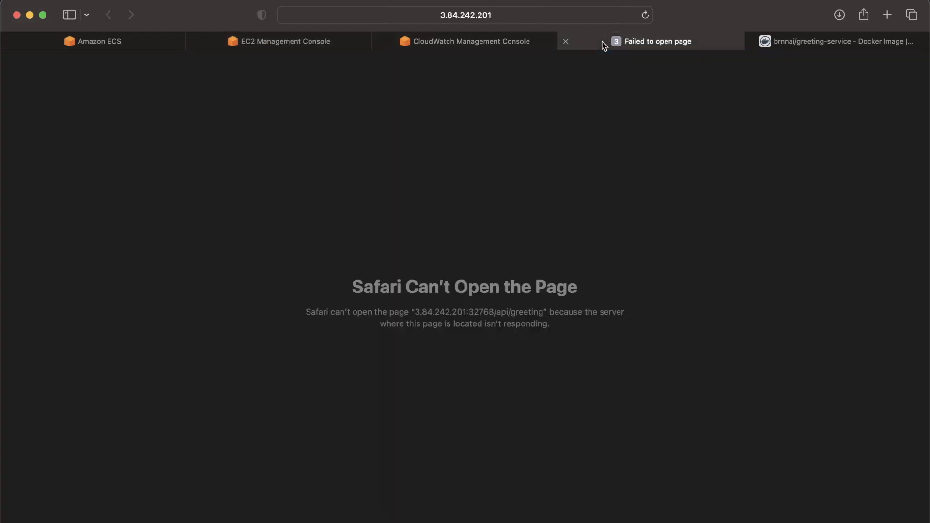
click(555, 13)
key(Right)
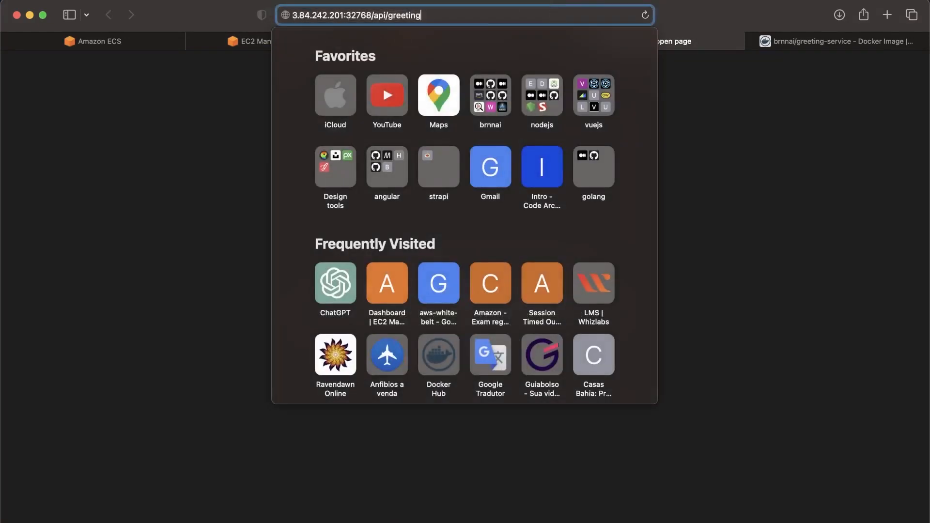
key(Return)
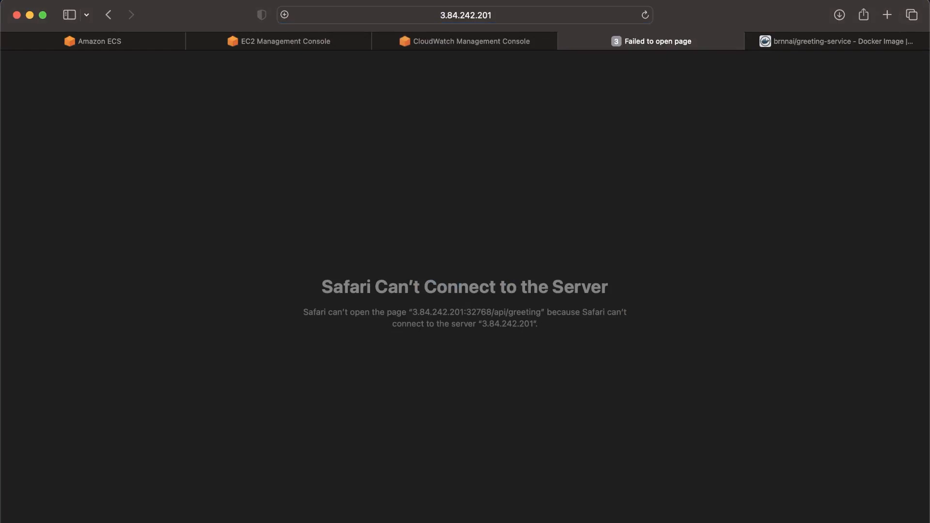
click(532, 16)
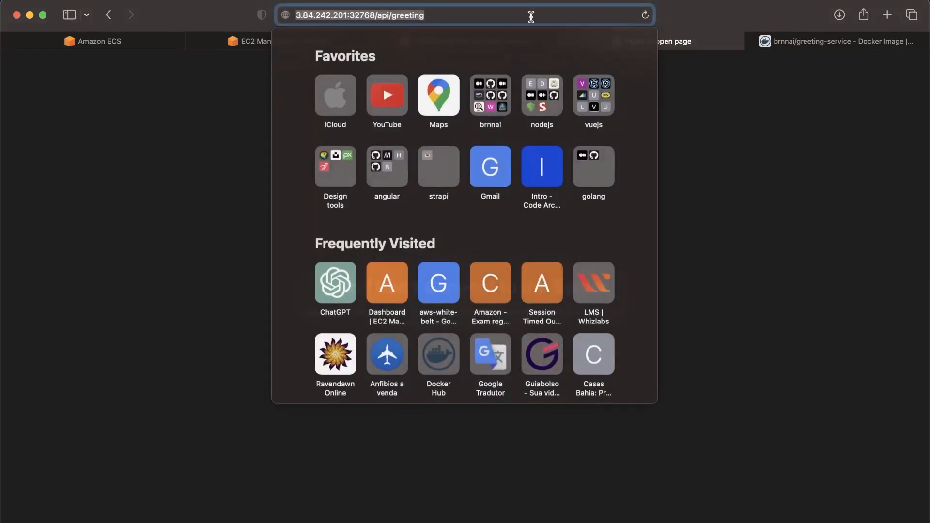
key(Right)
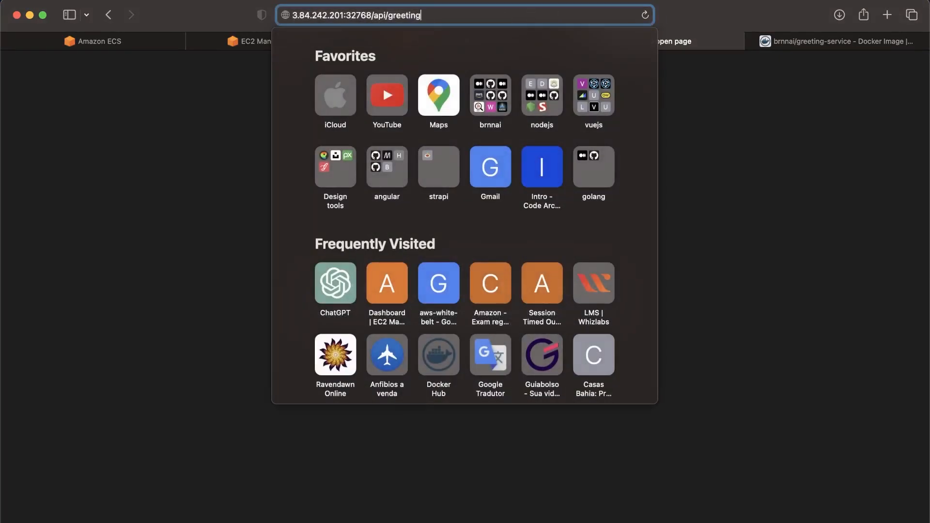
key(Return)
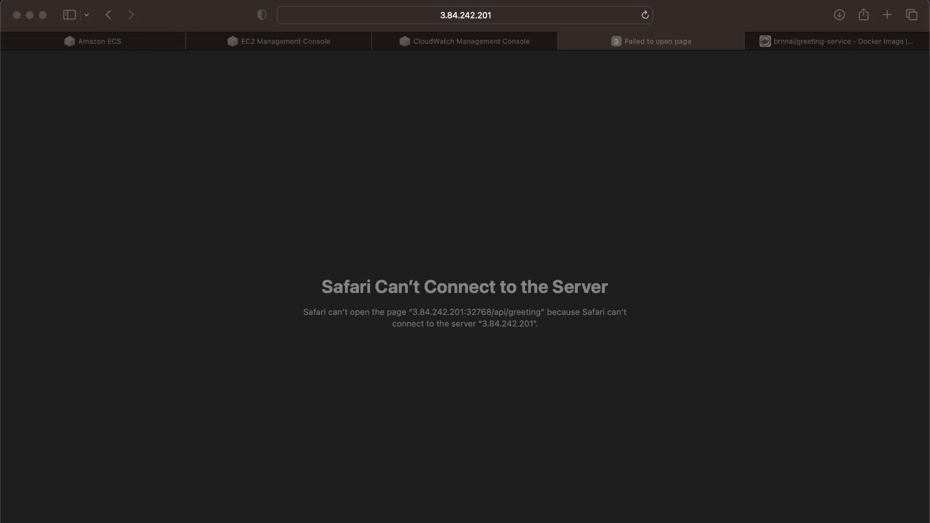
click(548, 11)
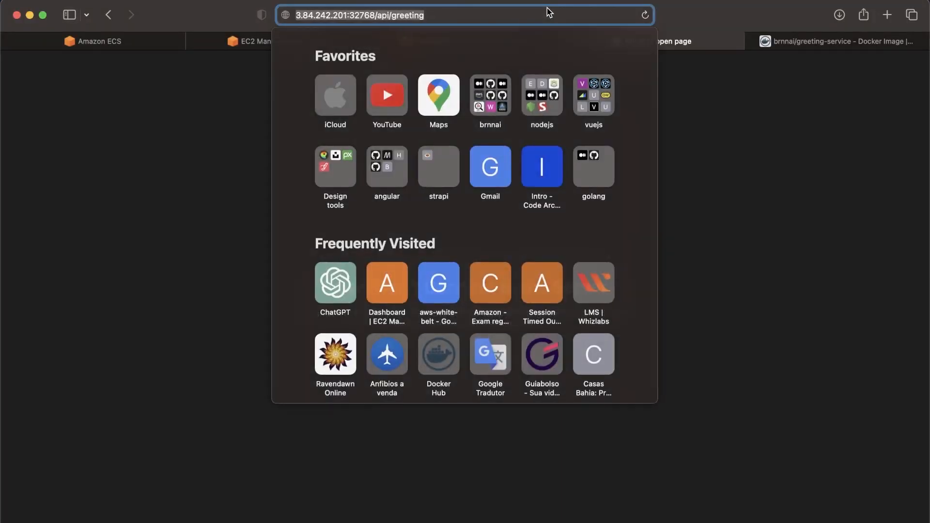
key(Escape)
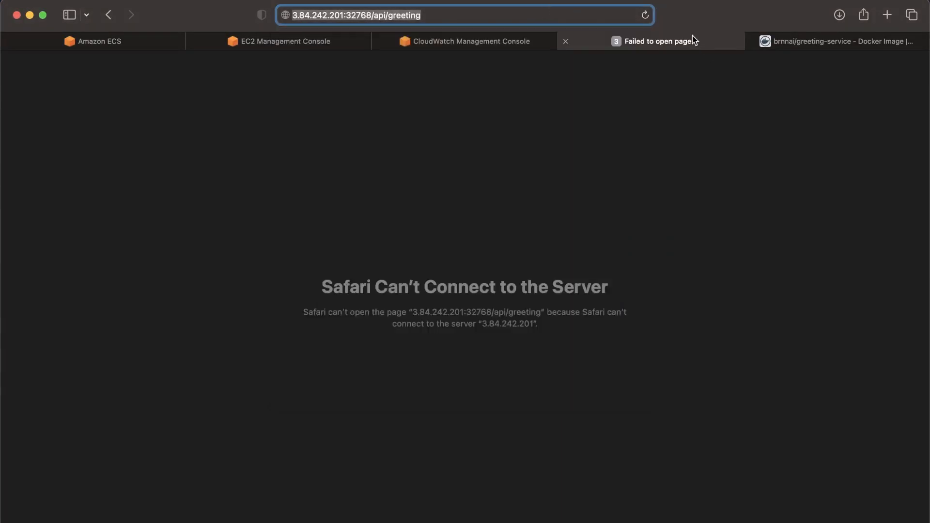
Step: Switch to CloudWatch and go from the greeting service's log events to the list of all log groups
click(461, 43)
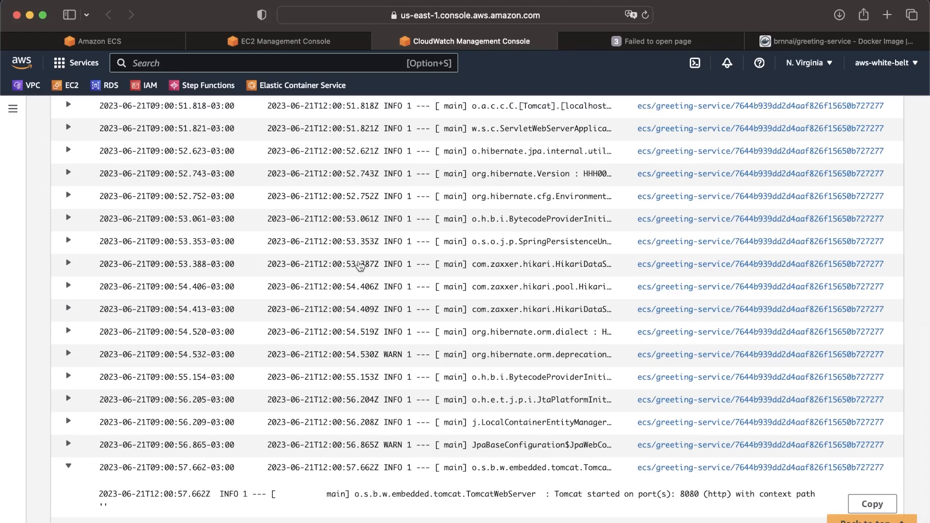
scroll(410, 263, up, 10)
scroll(410, 263, up, 3)
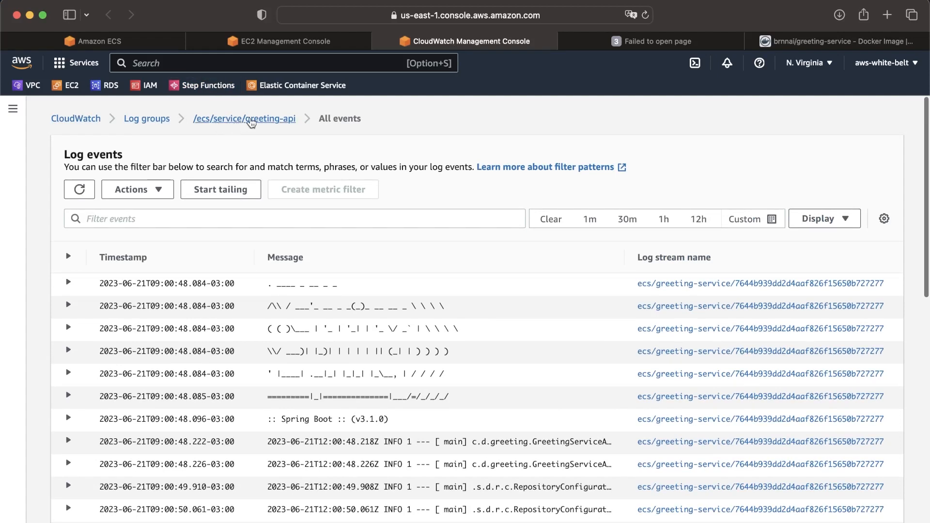
click(86, 121)
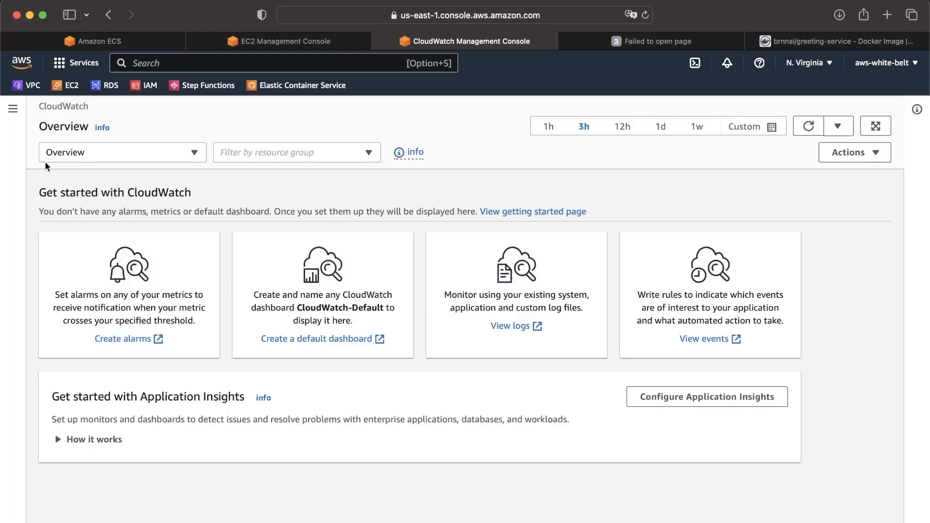
click(13, 111)
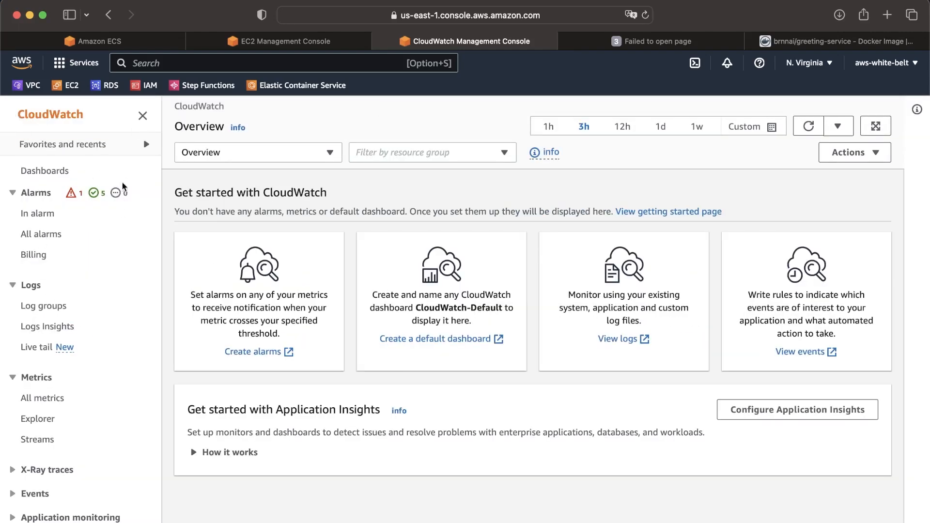
scroll(92, 281, down, 3)
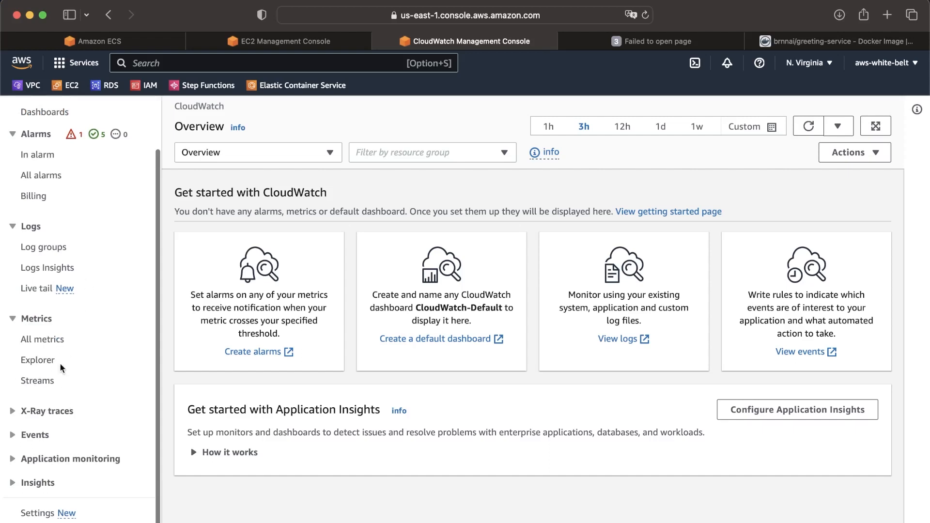
scroll(79, 232, up, 2)
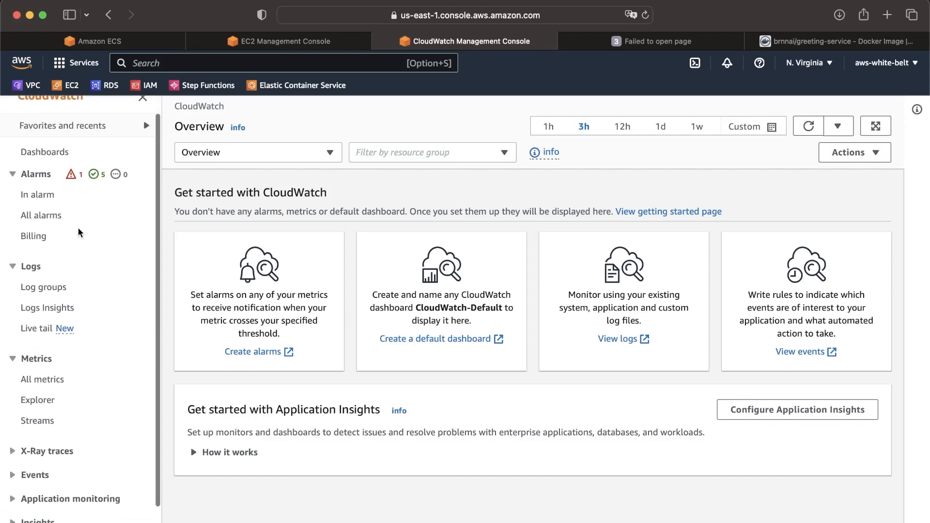
click(44, 289)
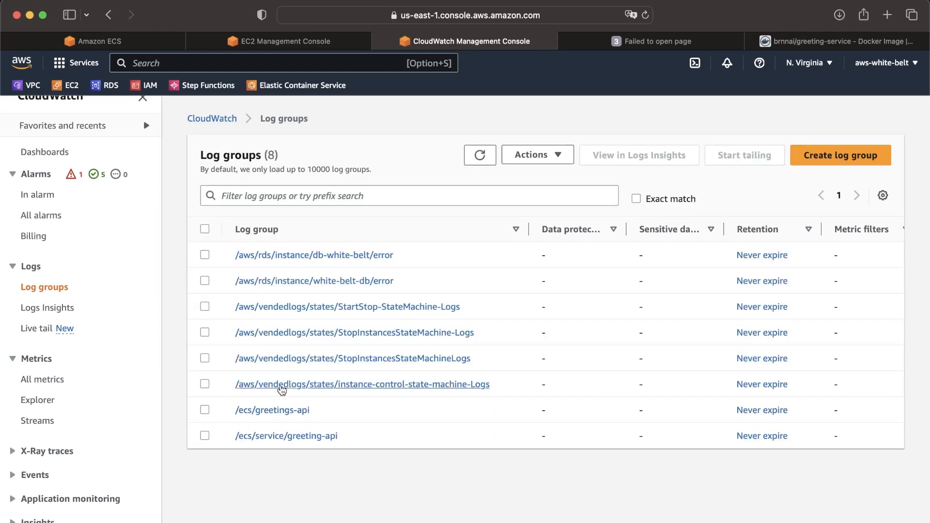
Step: Open the ecs/greeting-service log stream in the /ecs/service/greeting-api log group and examine its application startup messages
click(284, 437)
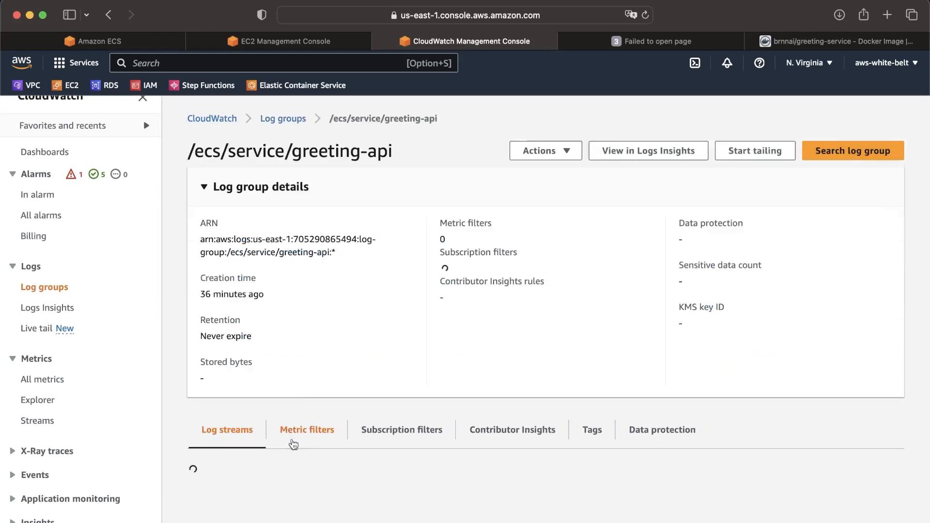
scroll(298, 362, down, 2)
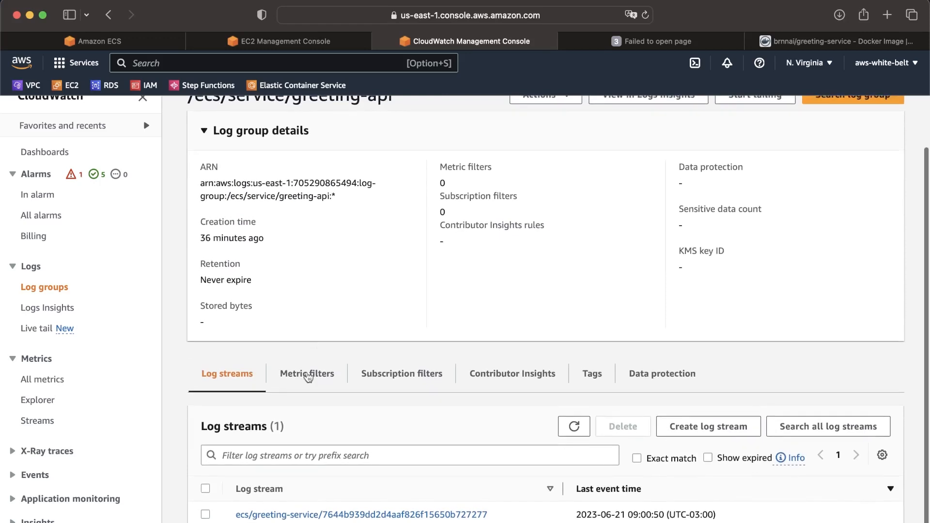
click(283, 514)
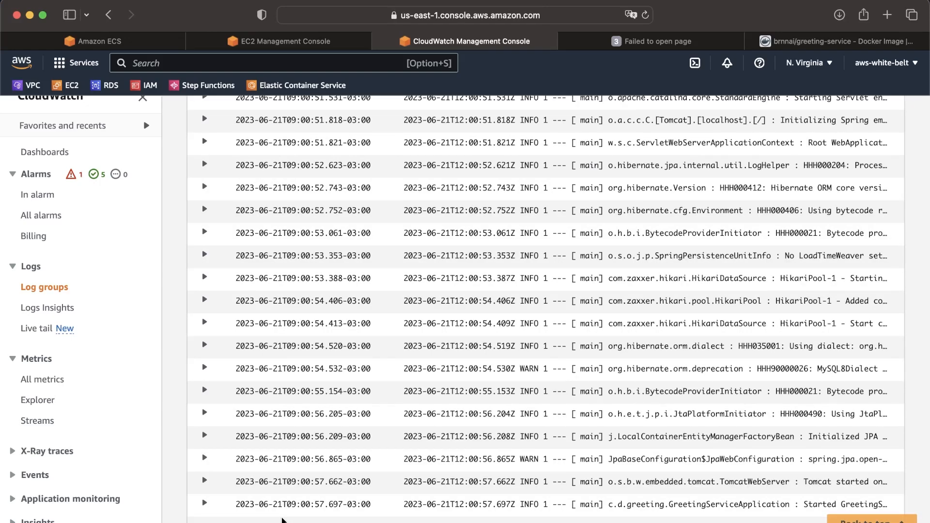
scroll(535, 399, right, 2)
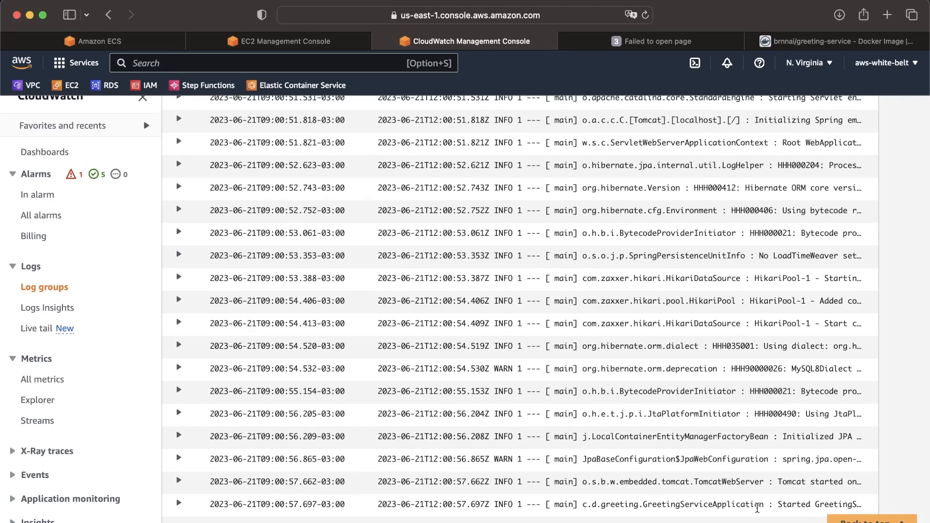
Step: Expand the GreetingServiceApplication and TomcatWebServer startup events in the log stream to read the port Tomcat uses
click(742, 502)
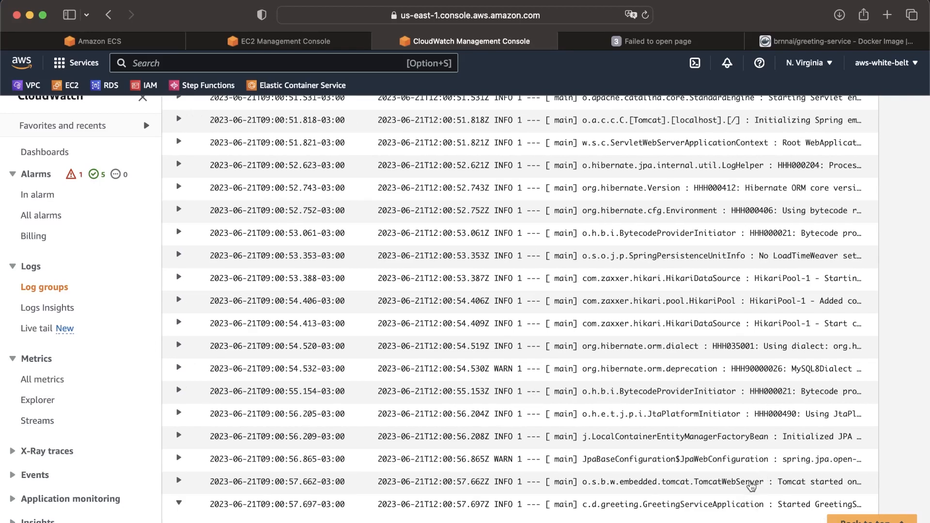
scroll(748, 482, down, 2)
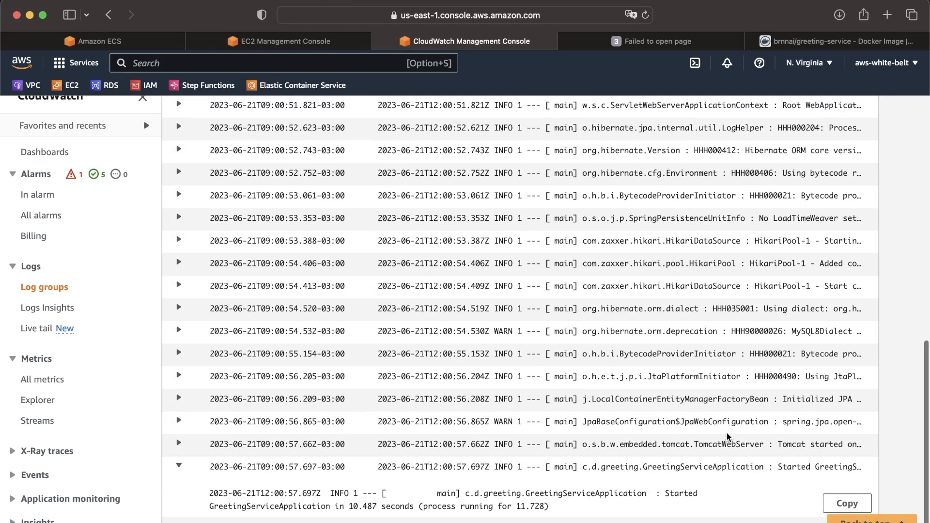
click(706, 446)
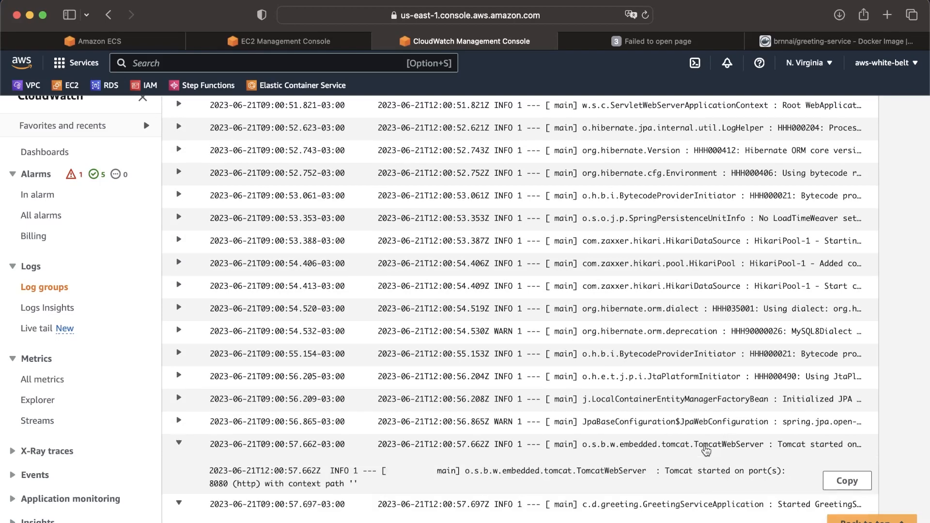
double_click(222, 480)
Step: Reload the greeting API at 3.84.242.201:32768/api/greeting
click(630, 40)
click(552, 15)
key(Return)
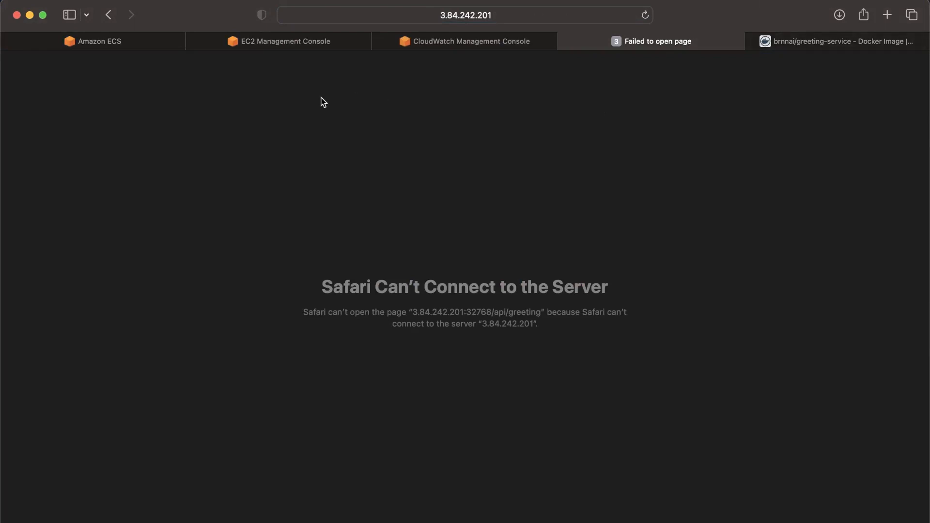
Step: Switch to Amazon ECS and start a new revision based on greeting-api-task-definition:1
click(125, 42)
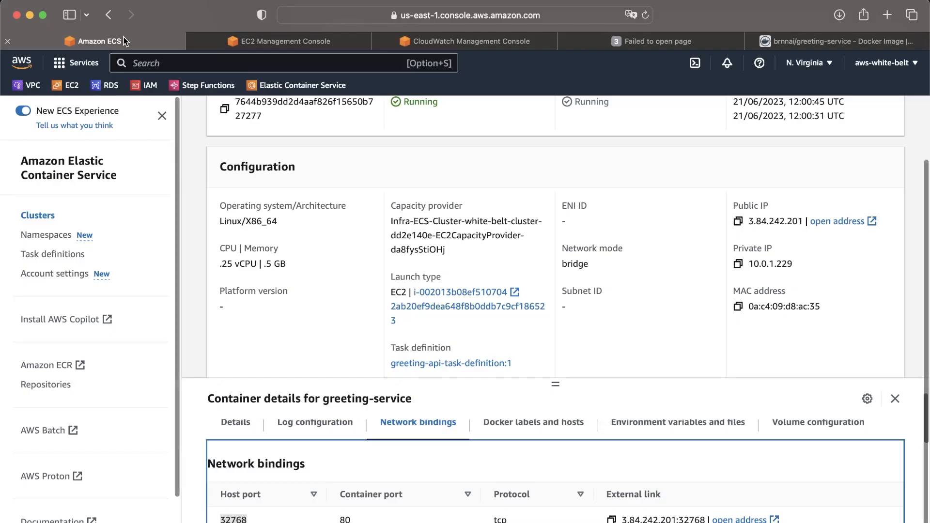
click(57, 255)
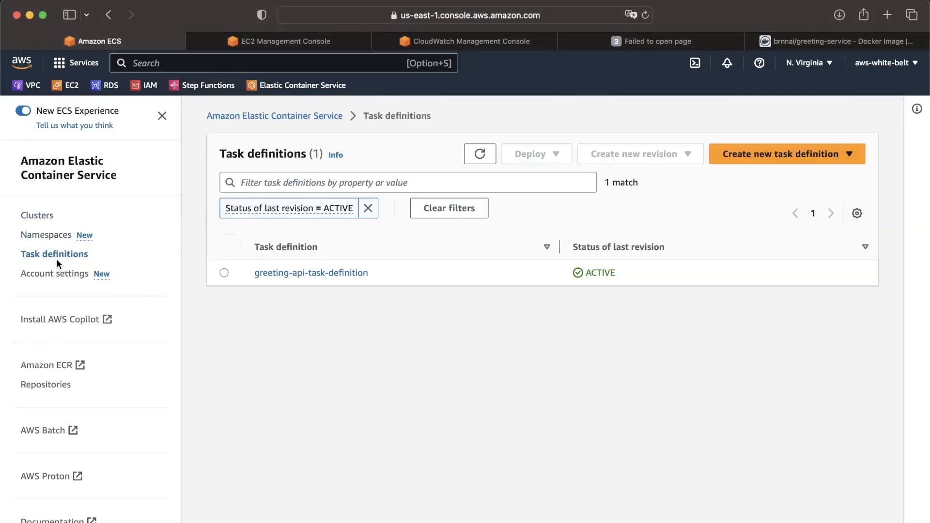
click(307, 274)
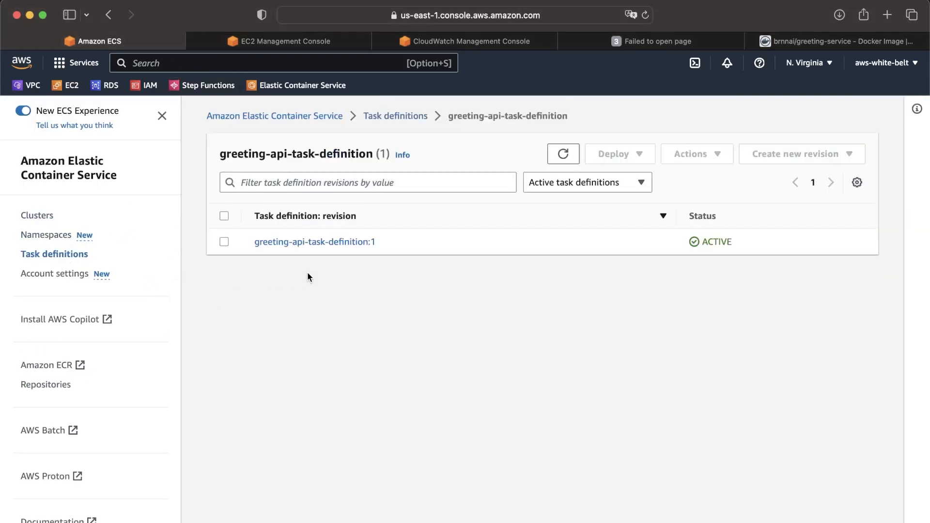
click(223, 242)
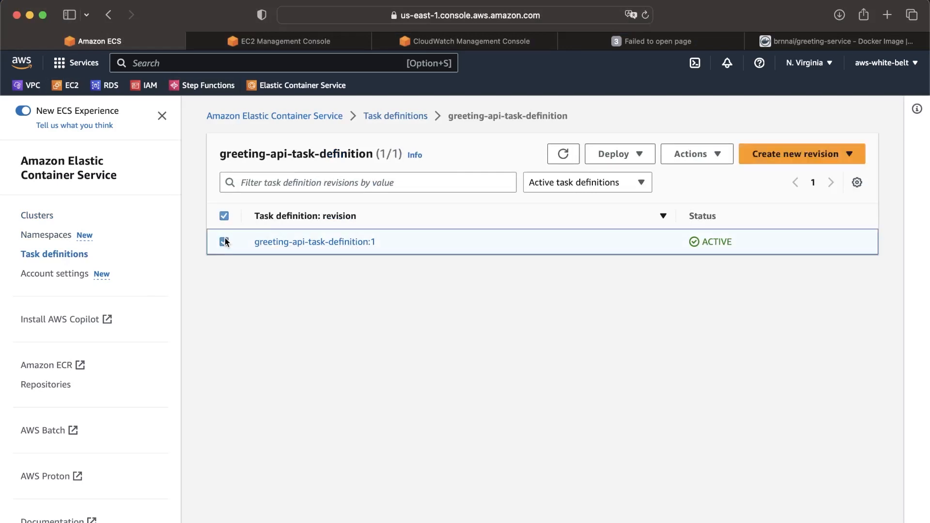
click(825, 160)
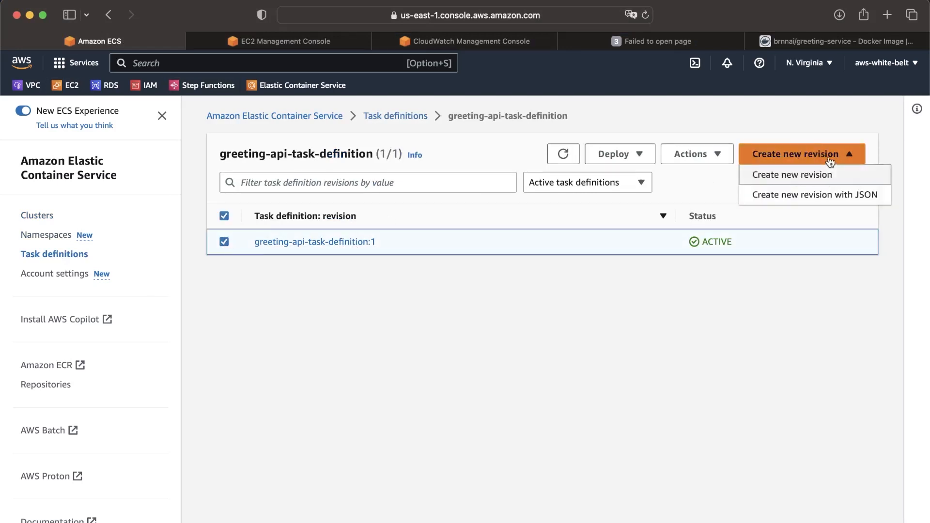
click(810, 179)
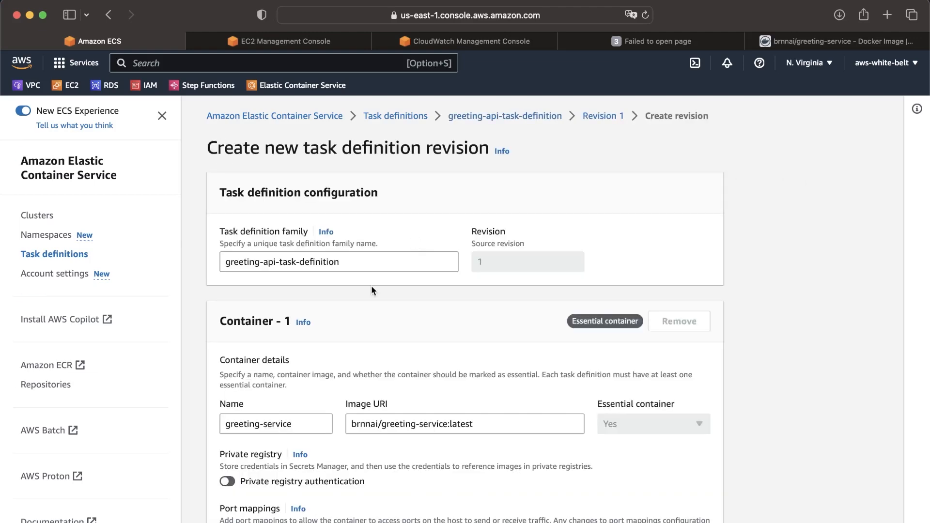
Step: Set the greeting-service port mapping's container port to 8080 and create the new task definition revision
scroll(354, 311, down, 7)
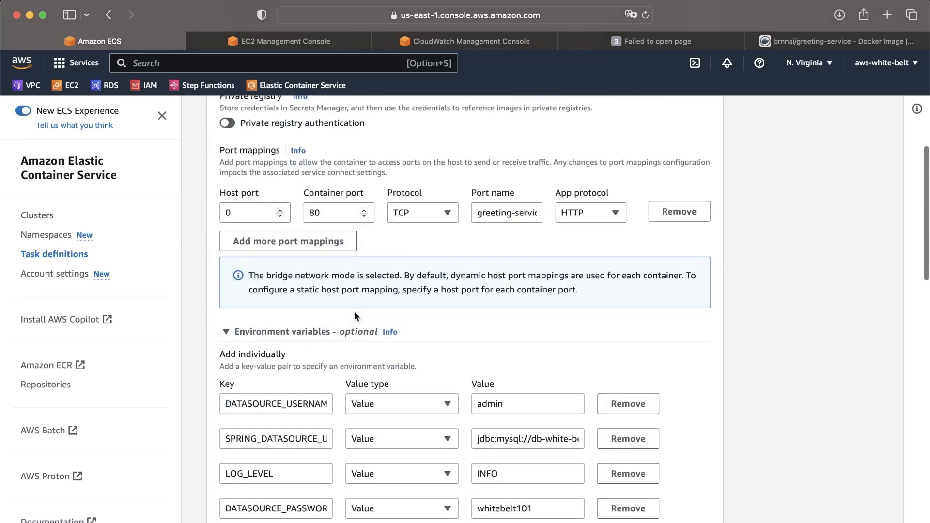
double_click(347, 242)
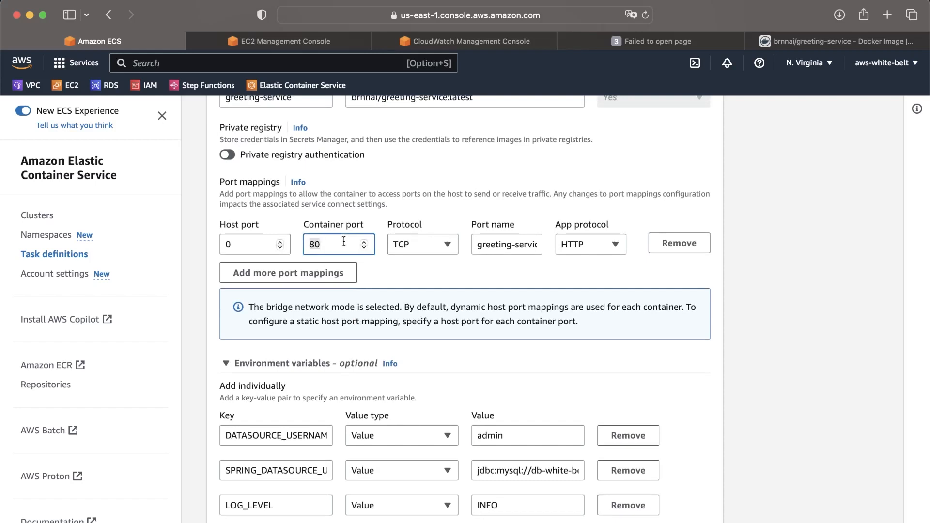
text(80)
scroll(396, 277, down, 15)
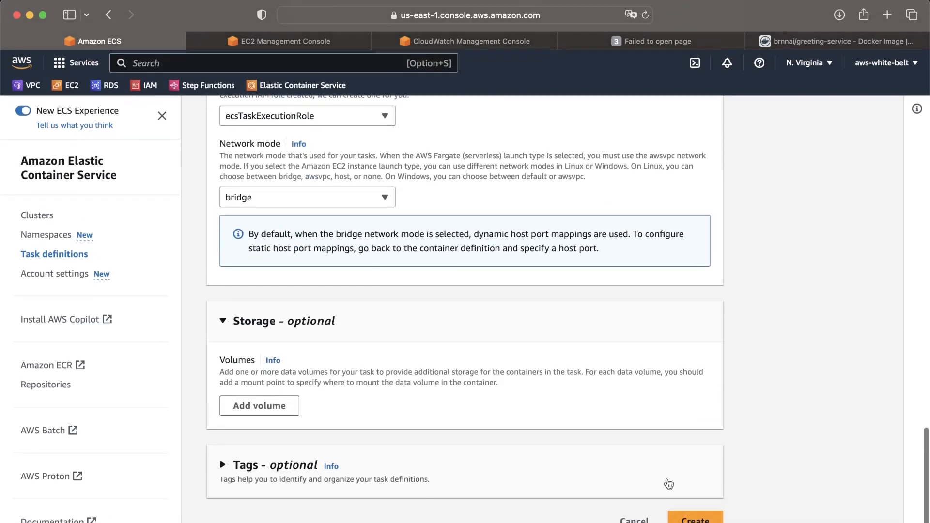
click(694, 519)
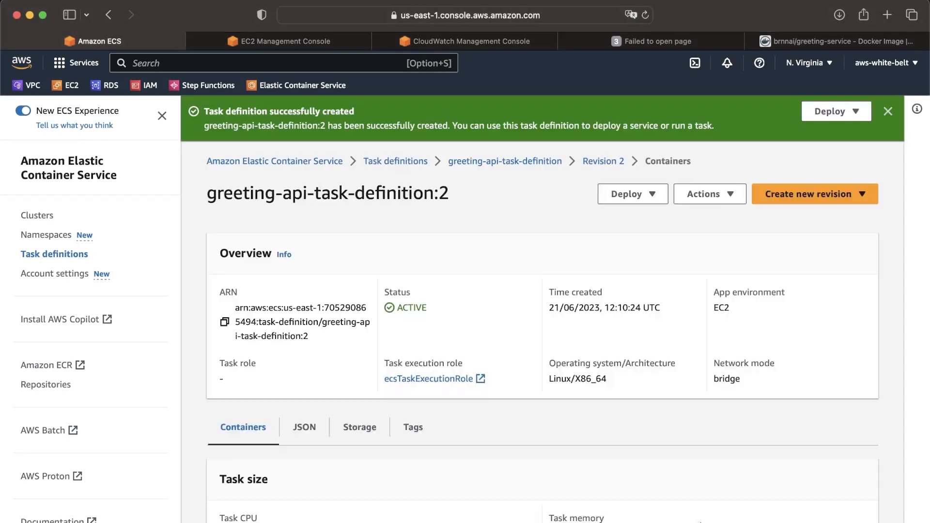
scroll(404, 334, down, 3)
scroll(403, 334, up, 3)
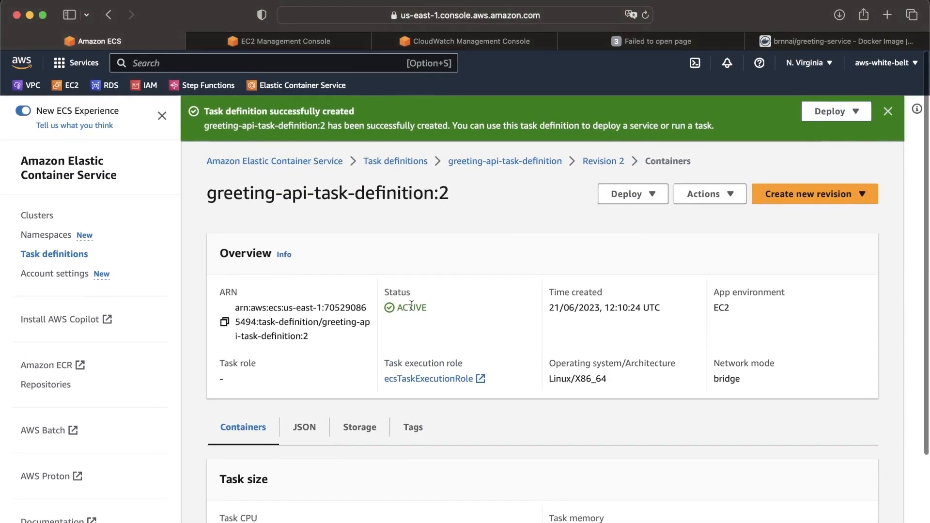
drag(448, 192, 438, 191)
triple_click(438, 191)
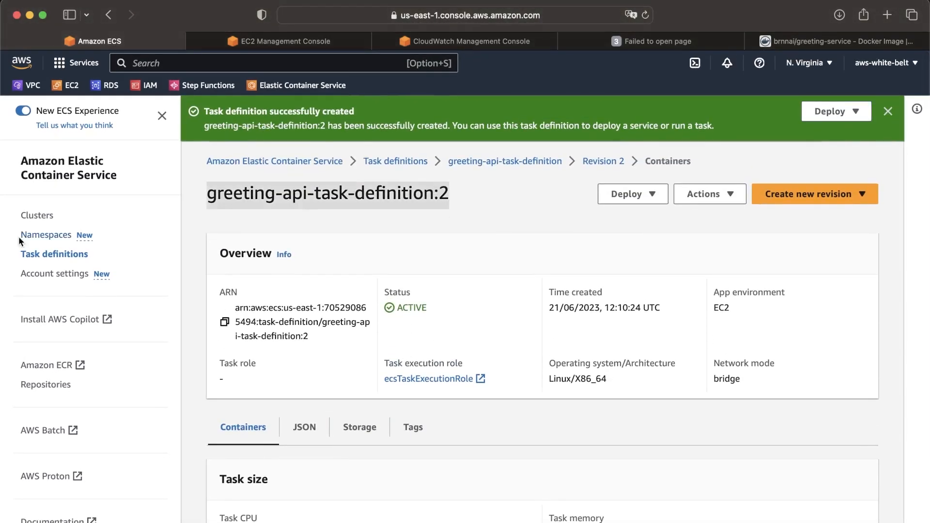
Step: Dismiss the notification and open the update form for greeting-service in white-belt-cluster
click(37, 217)
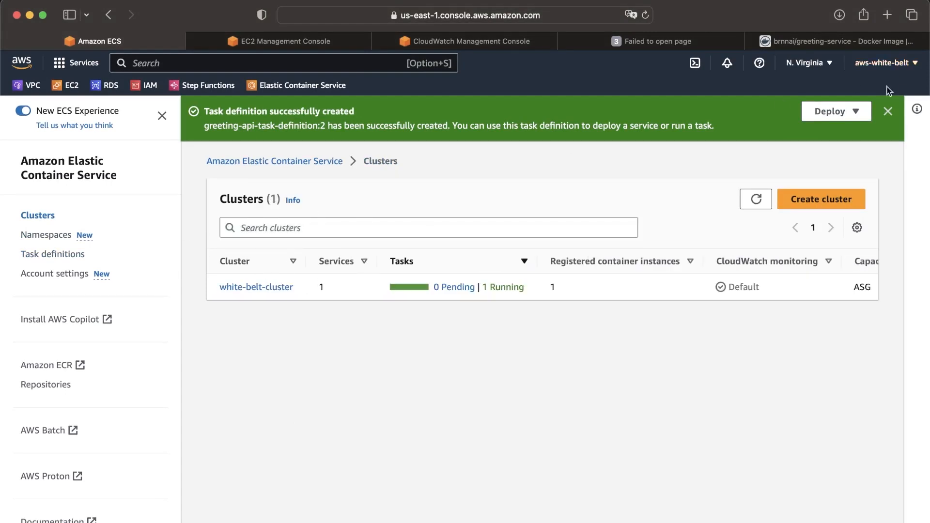
click(889, 112)
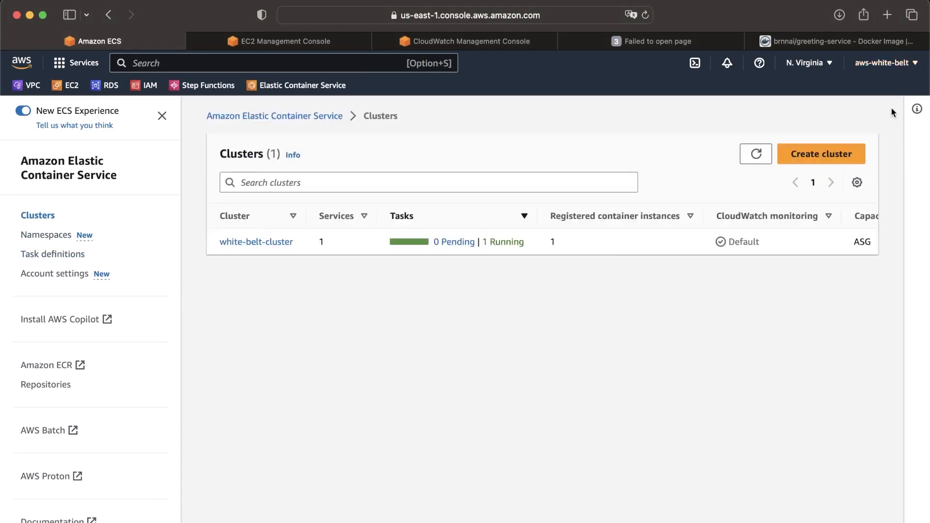
click(251, 241)
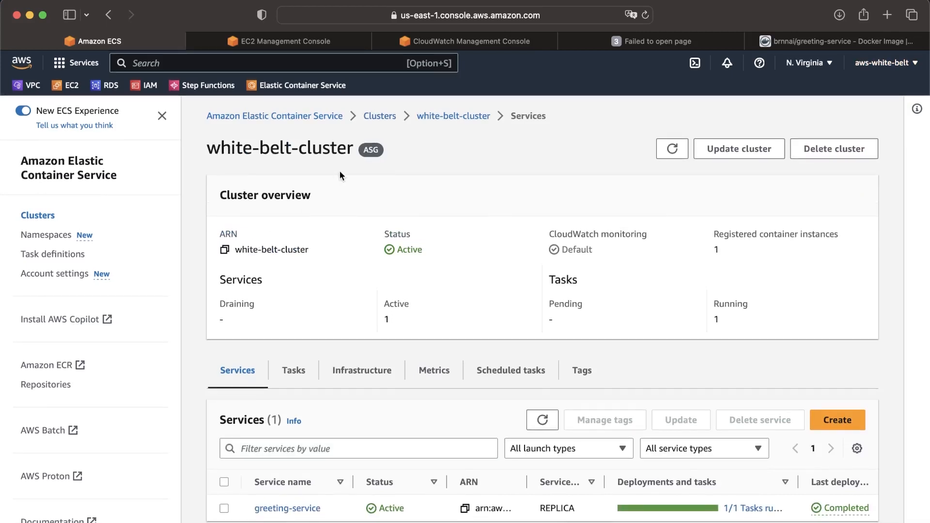
click(224, 509)
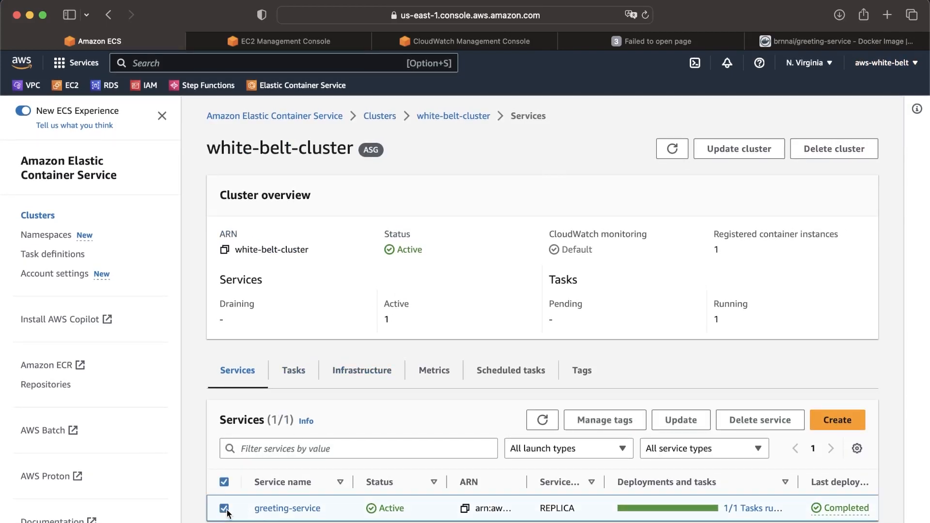
click(689, 424)
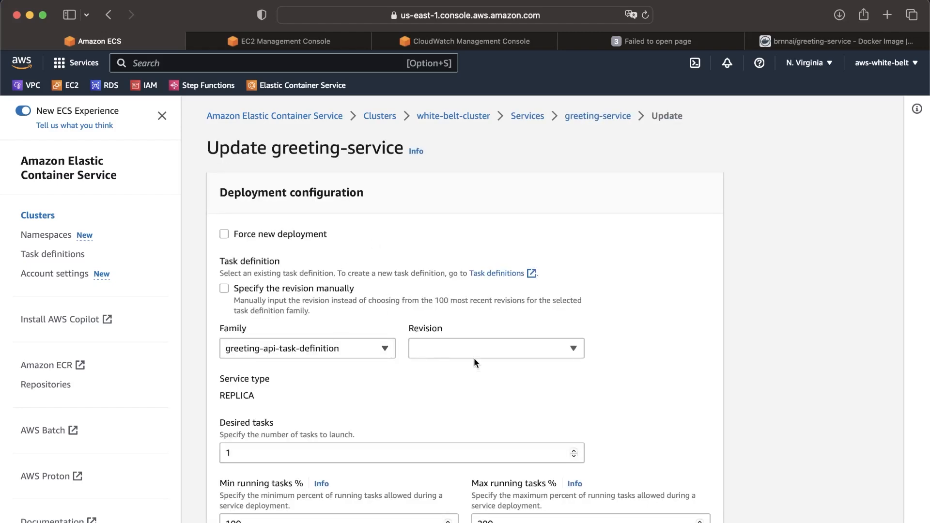
Step: Select revision 2 (LATEST) of greeting-api-task-definition for the service and submit the update
click(511, 350)
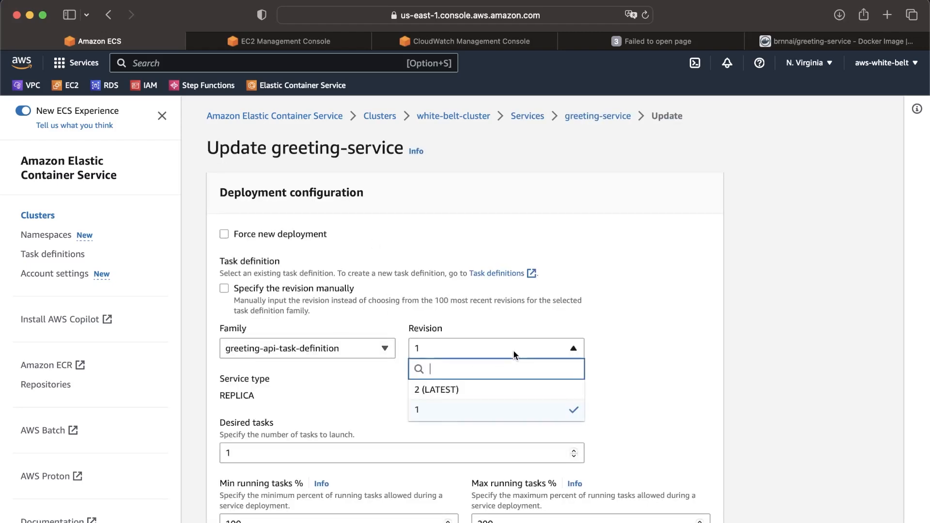
click(500, 390)
scroll(498, 388, down, 9)
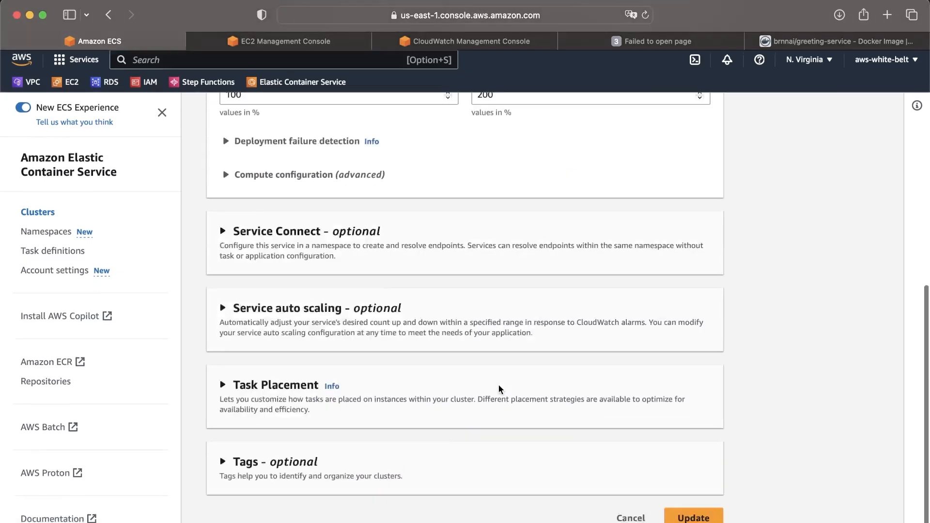
scroll(499, 386, up, 3)
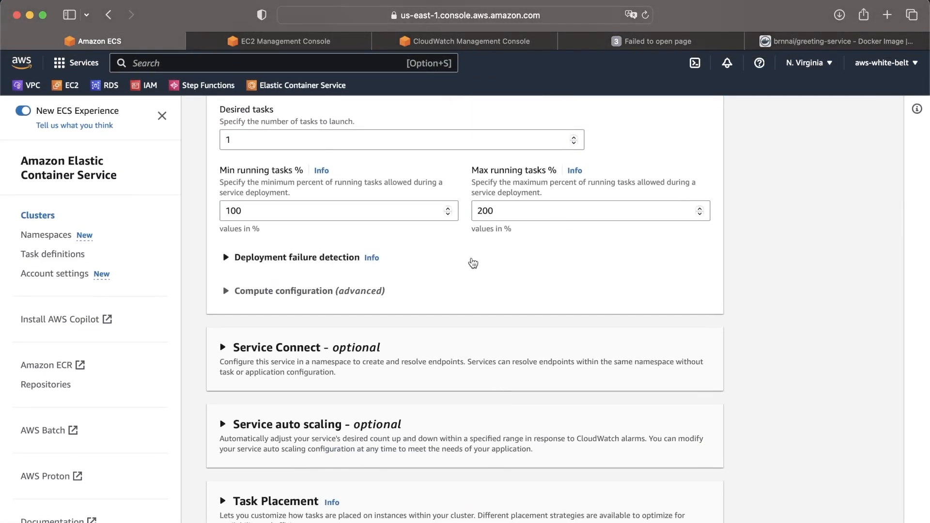
scroll(417, 264, down, 3)
click(694, 519)
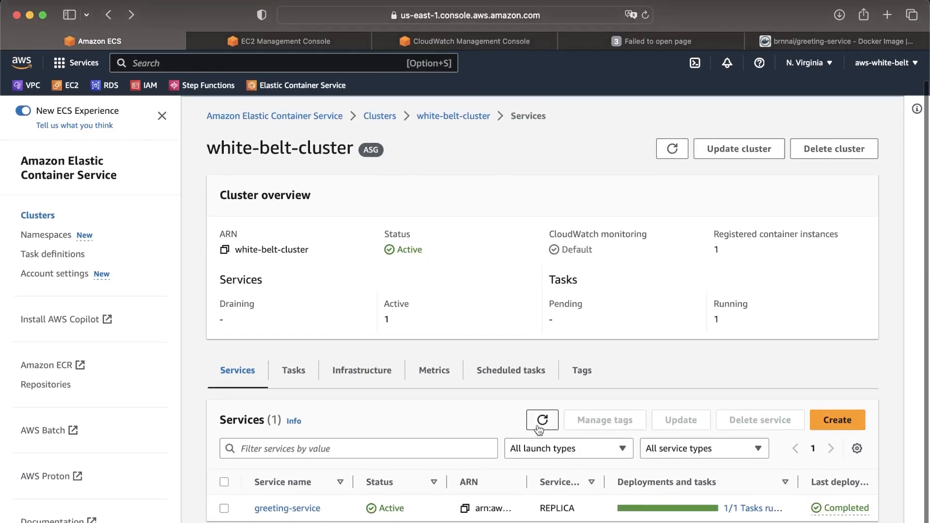
Step: Refresh the cluster's services list and its tasks list repeatedly to follow the greeting-service deployment
click(541, 421)
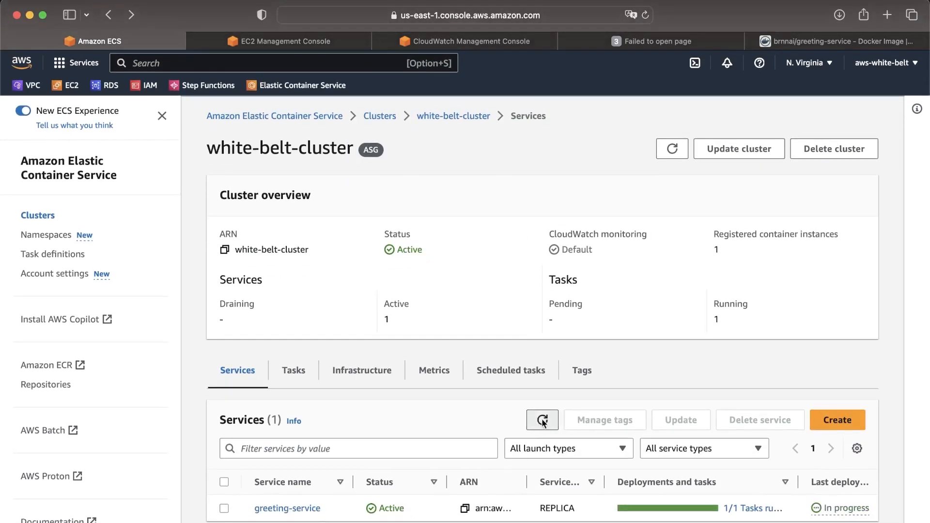
click(544, 422)
click(292, 375)
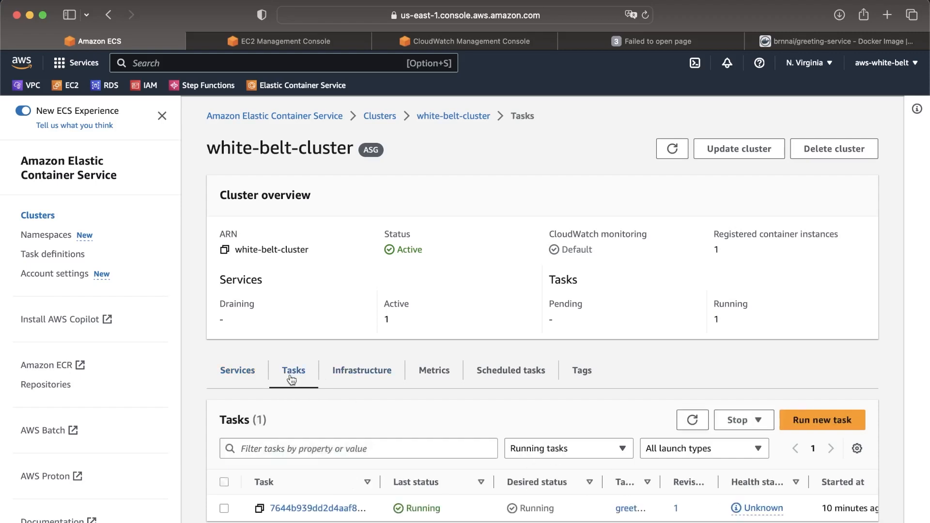
click(693, 420)
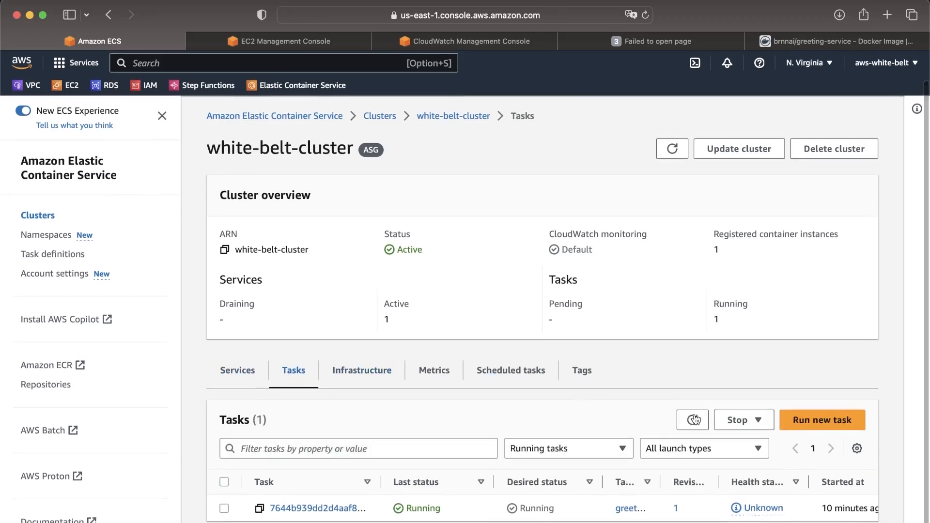
click(695, 419)
click(695, 420)
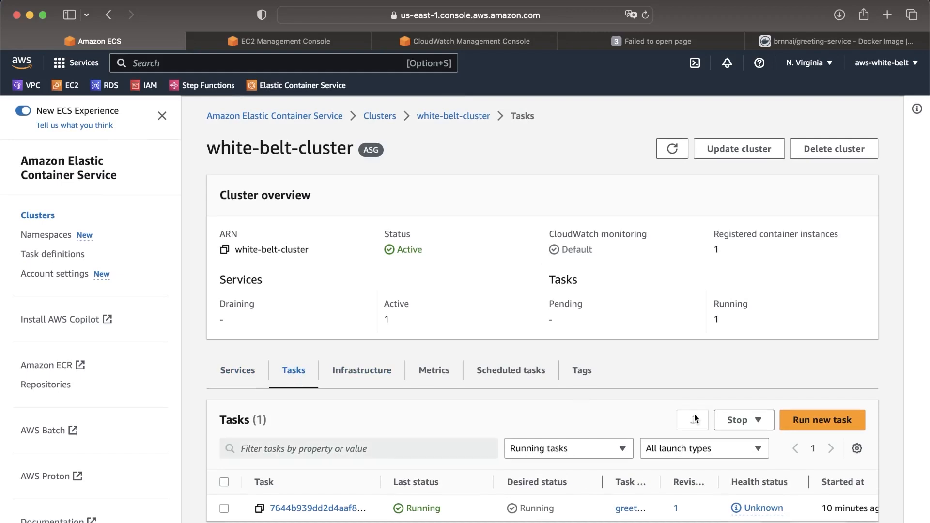
click(694, 419)
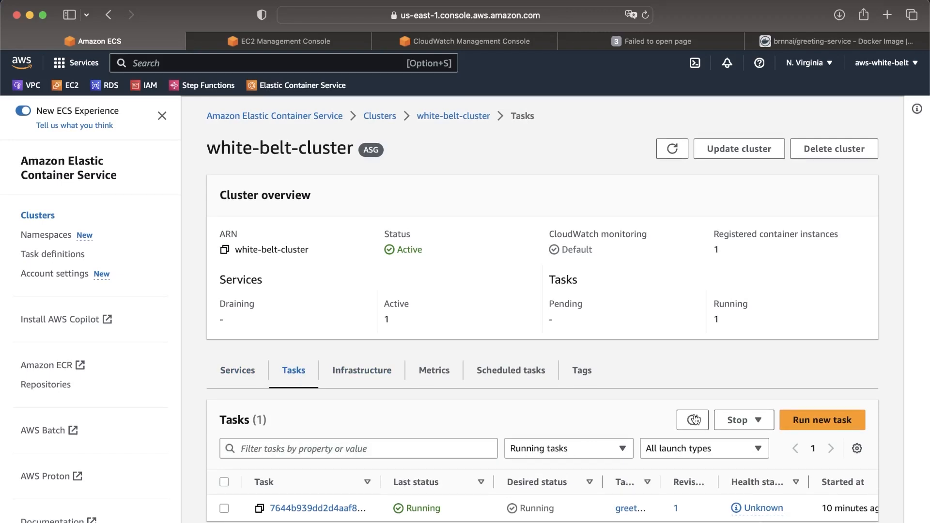
click(694, 420)
Step: Check the last deployment status and task definition revision of greeting-service in the services list
click(227, 376)
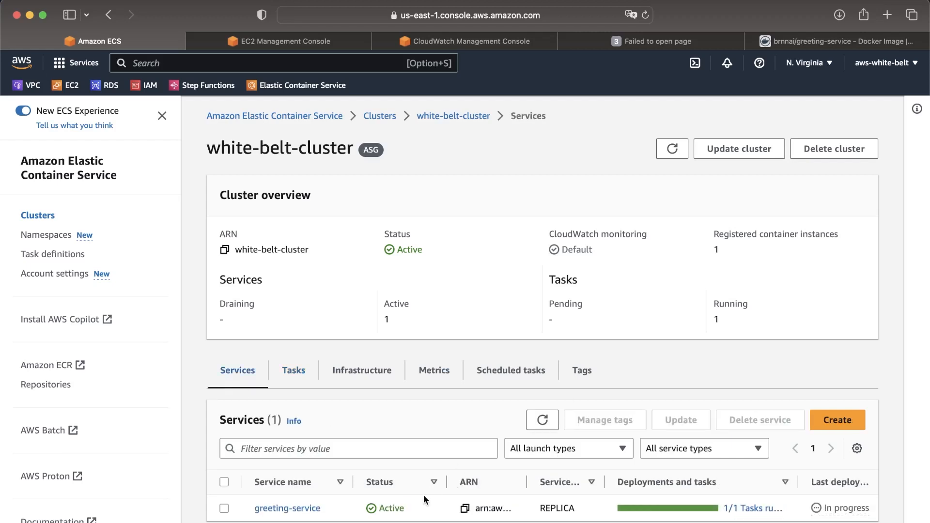
scroll(396, 508, right, 8)
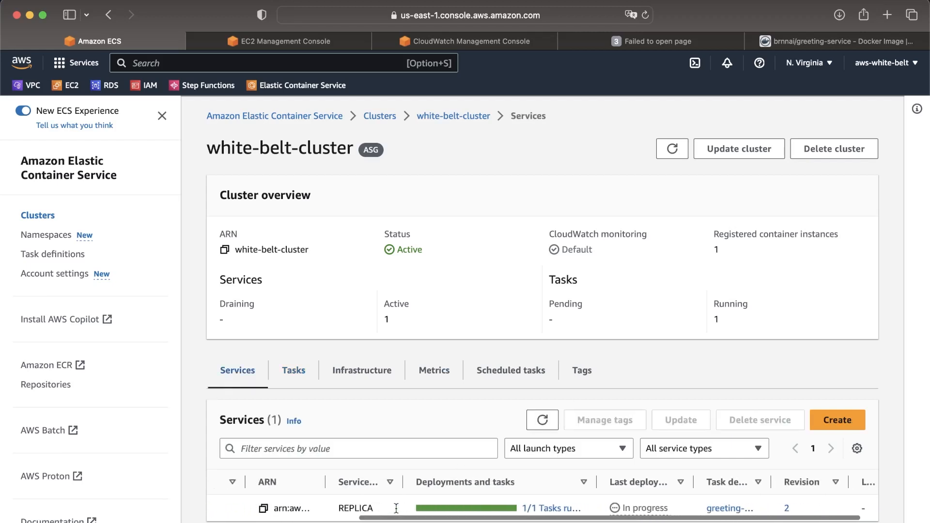
scroll(395, 508, right, 1)
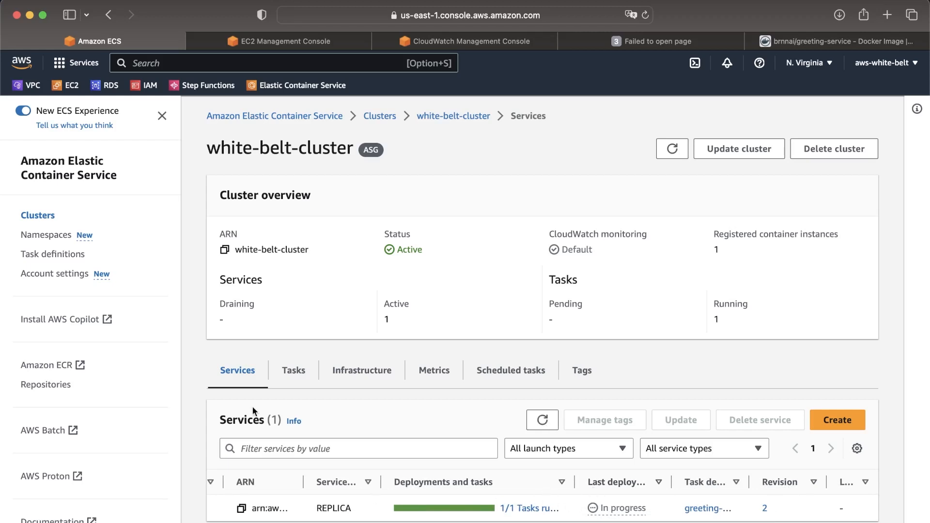
Step: Open white-belt-cluster's tasks list and refresh it repeatedly to watch for the new deployment's task
click(307, 369)
click(702, 423)
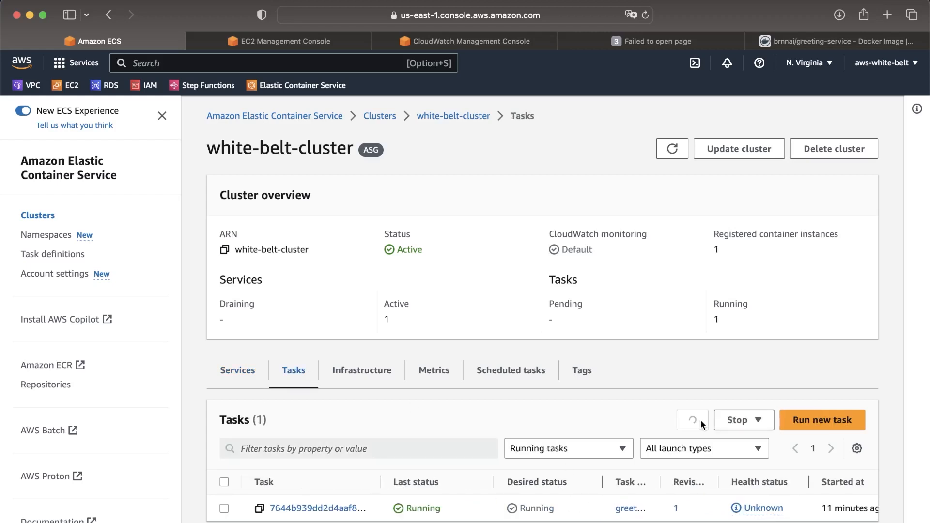
click(702, 423)
click(701, 423)
click(693, 420)
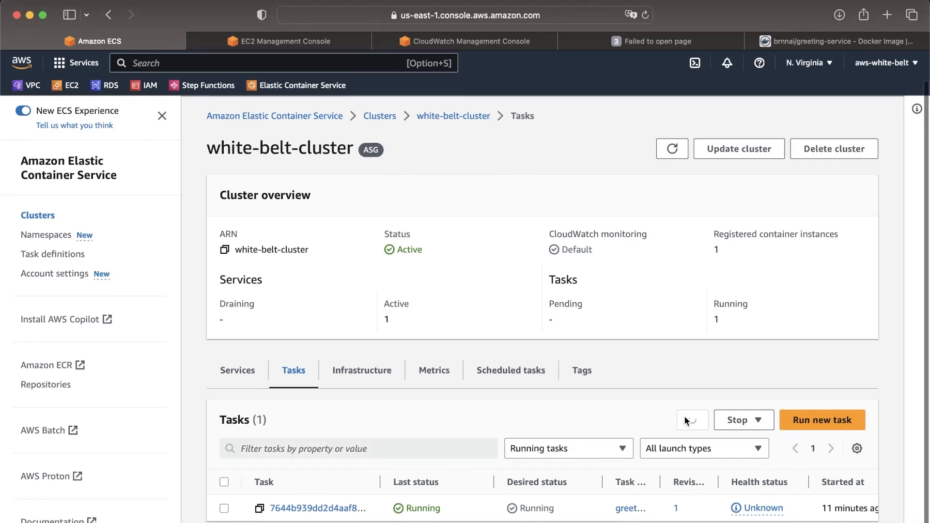
click(693, 420)
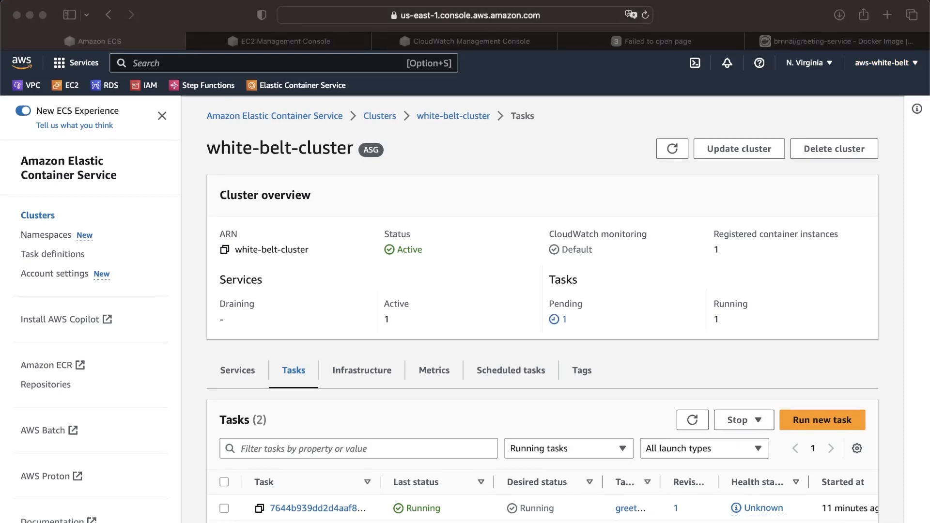
click(638, 378)
scroll(639, 378, down, 1)
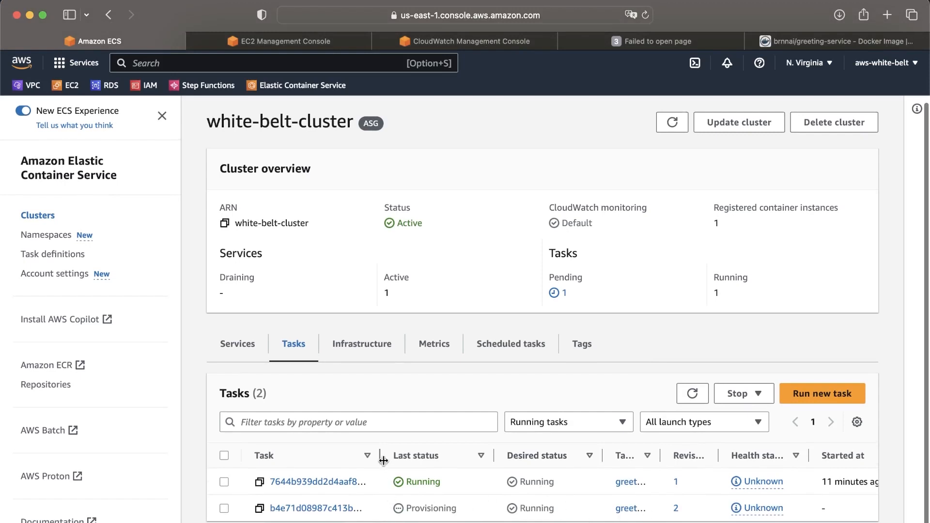
Step: Widen the Task and Task definition columns of the cluster's tasks list
mouse_move(384, 460)
mouse_down()
mouse_move(449, 456)
mouse_move(401, 456)
mouse_up()
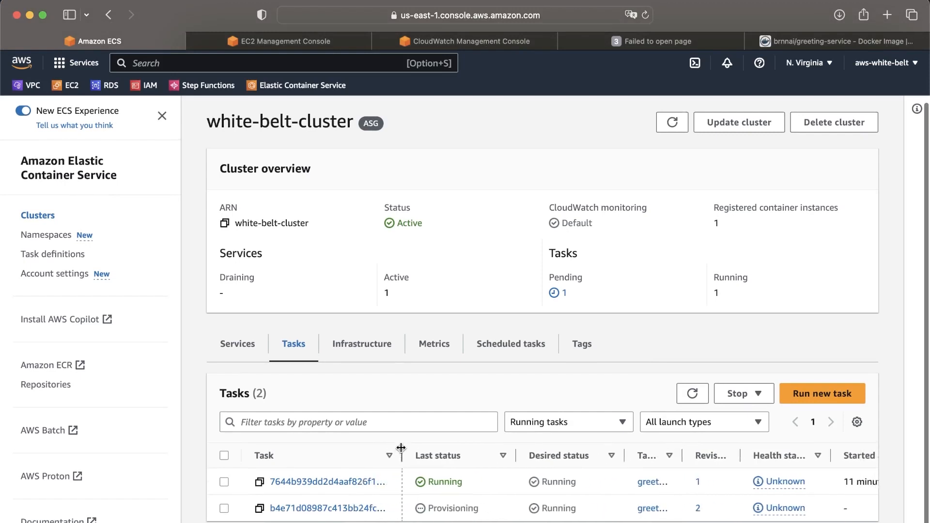
double_click(458, 507)
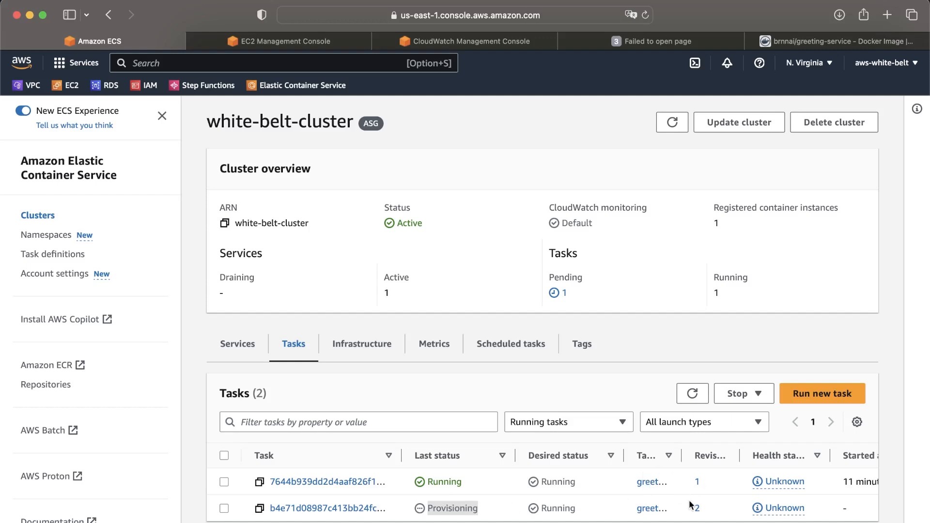
drag(745, 461, 794, 459)
drag(687, 461, 764, 459)
drag(878, 454, 809, 455)
Step: Refresh the tasks list to recheck the status of the revision 2 task
click(693, 395)
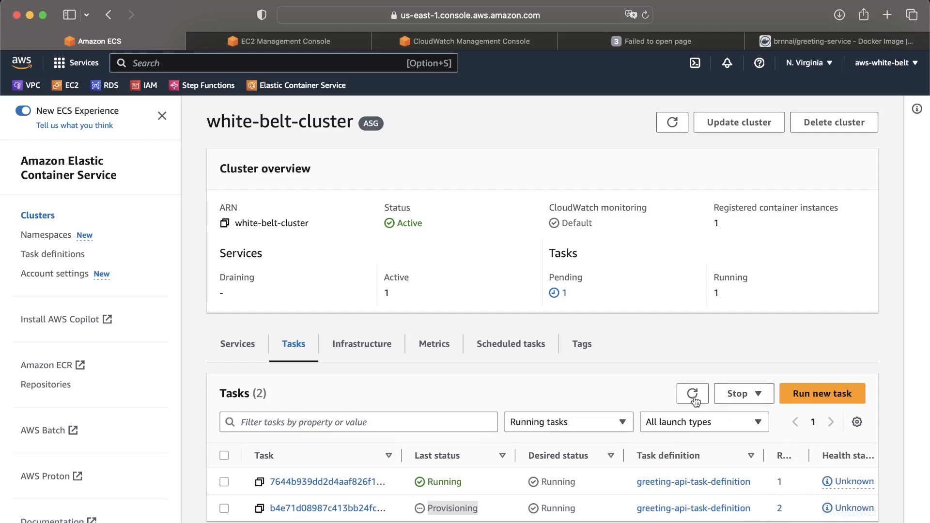
click(694, 398)
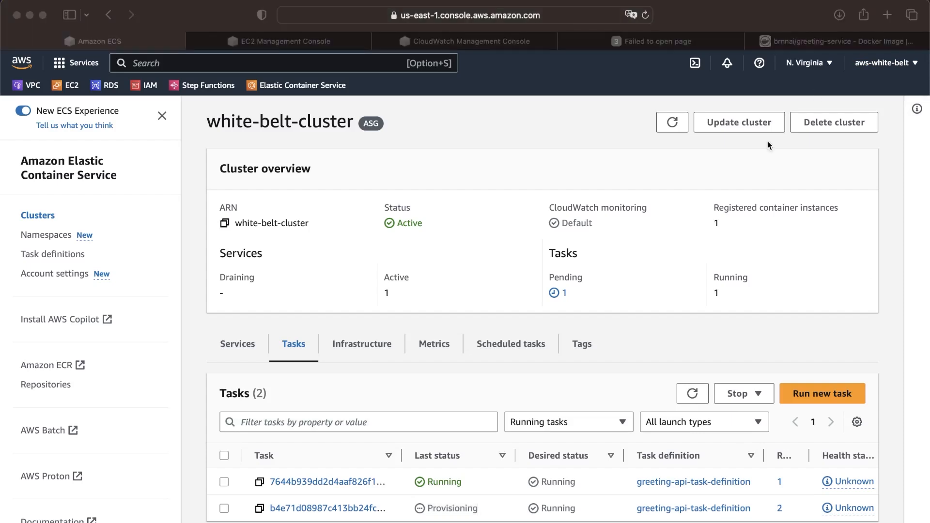
click(440, 274)
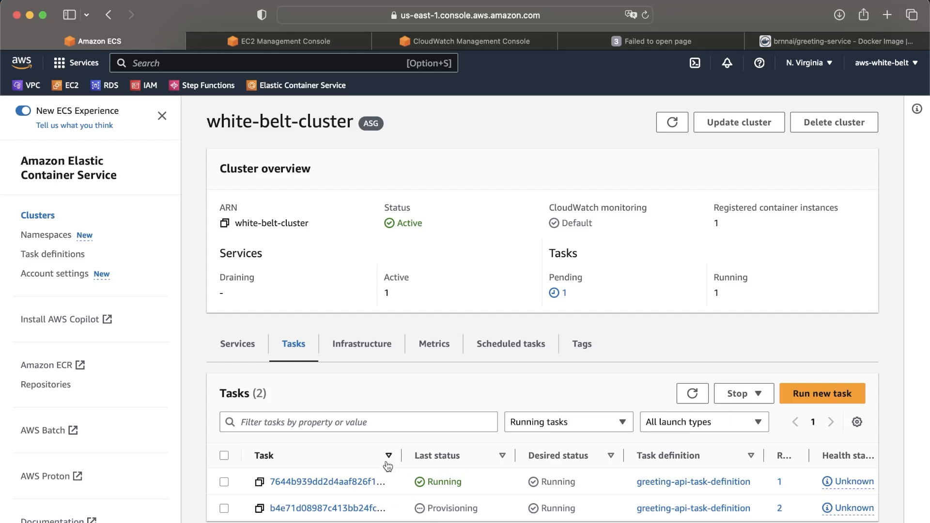
click(691, 395)
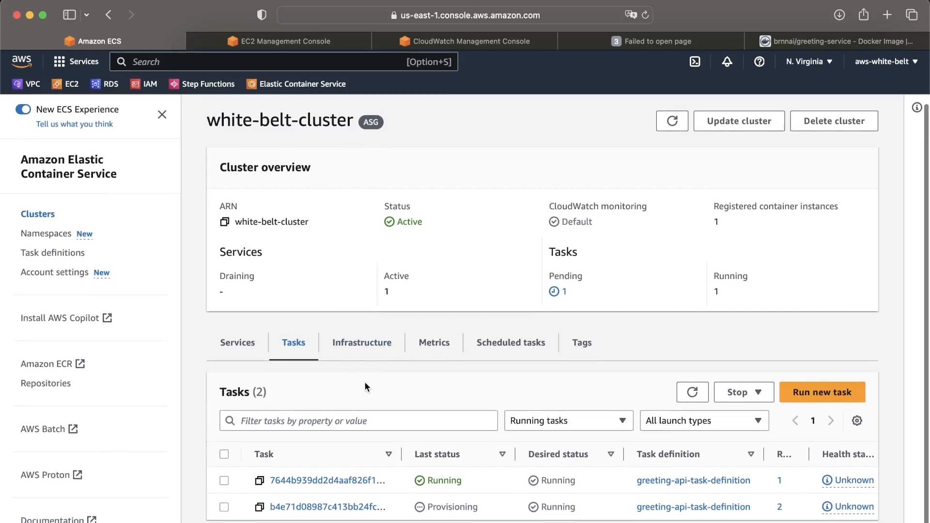
Step: Examine the cluster's CPU and memory utilization and reservation metrics
click(439, 346)
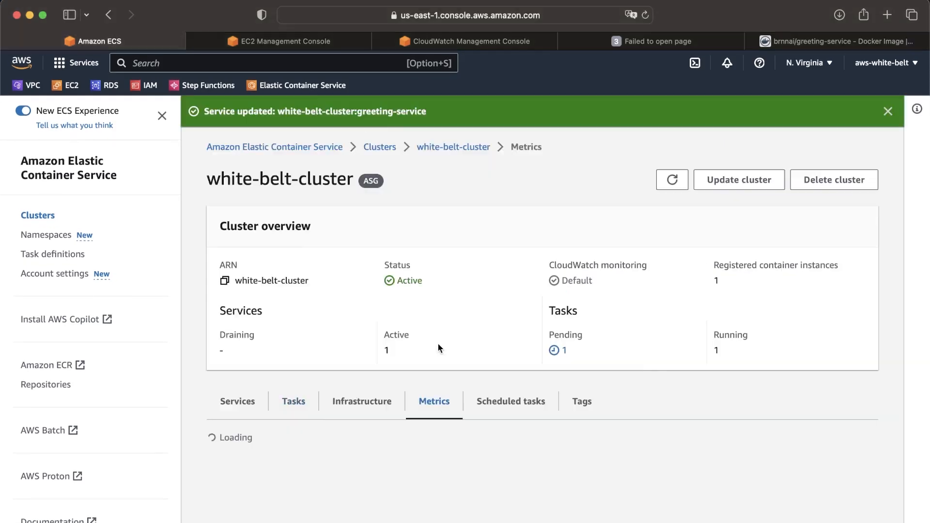
scroll(439, 348, down, 2)
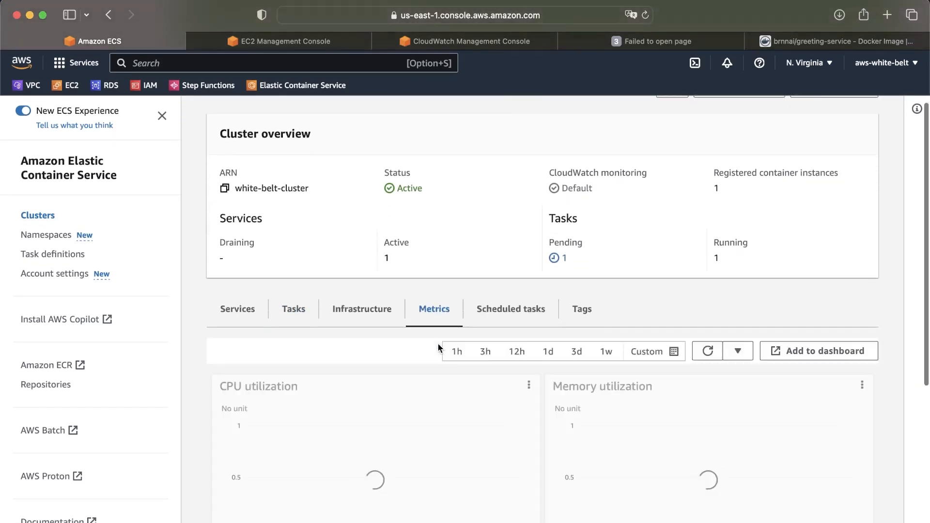
scroll(439, 347, down, 6)
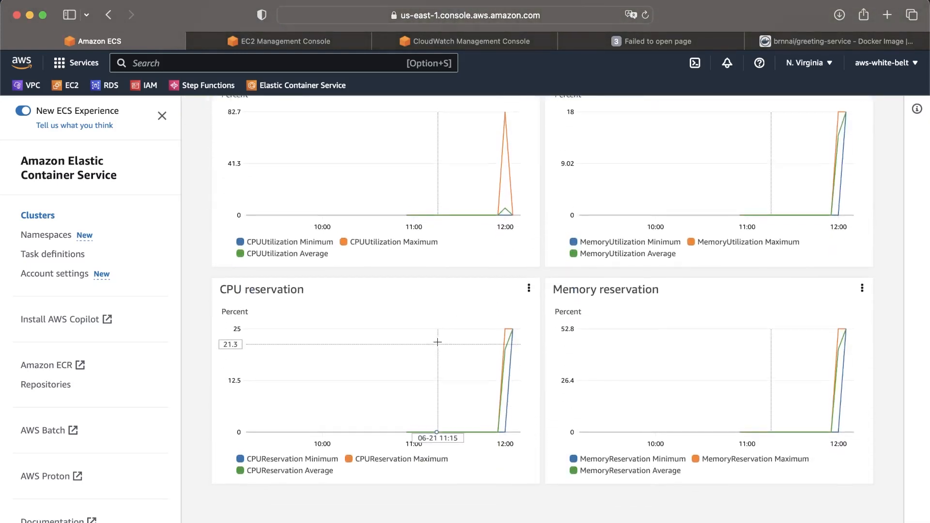
scroll(438, 344, up, 1)
mouse_move(511, 423)
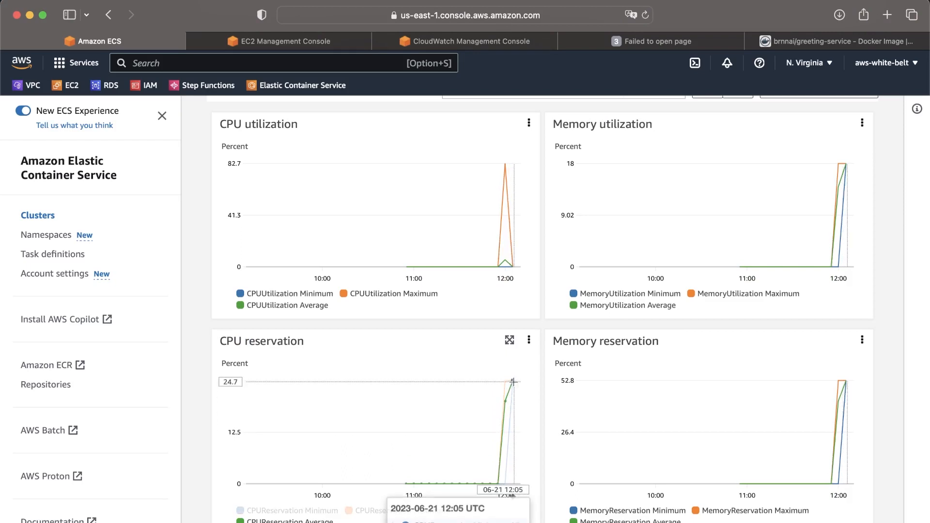
scroll(513, 382, up, 1)
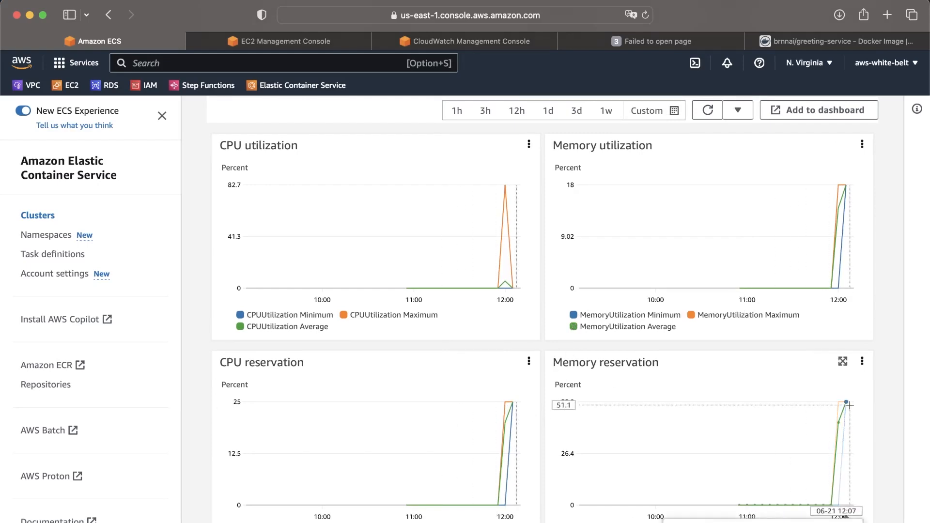
scroll(585, 439, down, 2)
scroll(597, 358, up, 6)
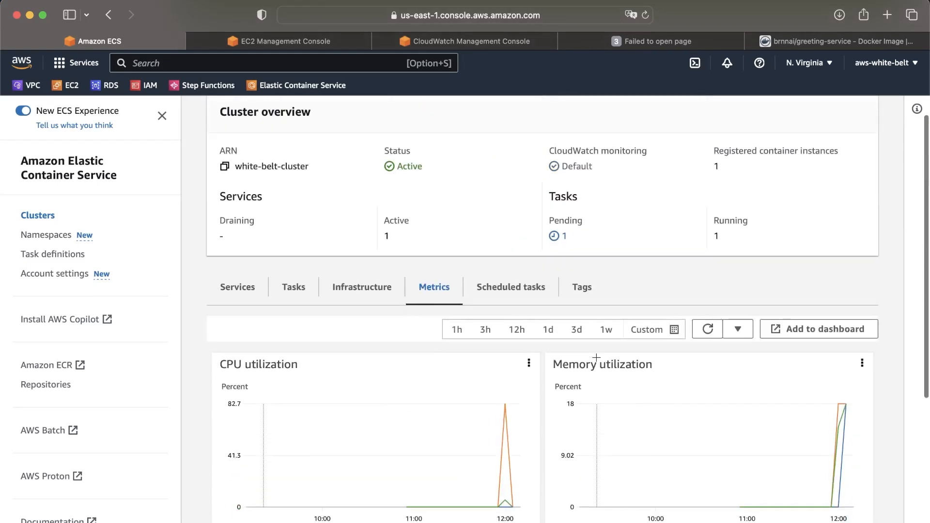
scroll(597, 357, down, 1)
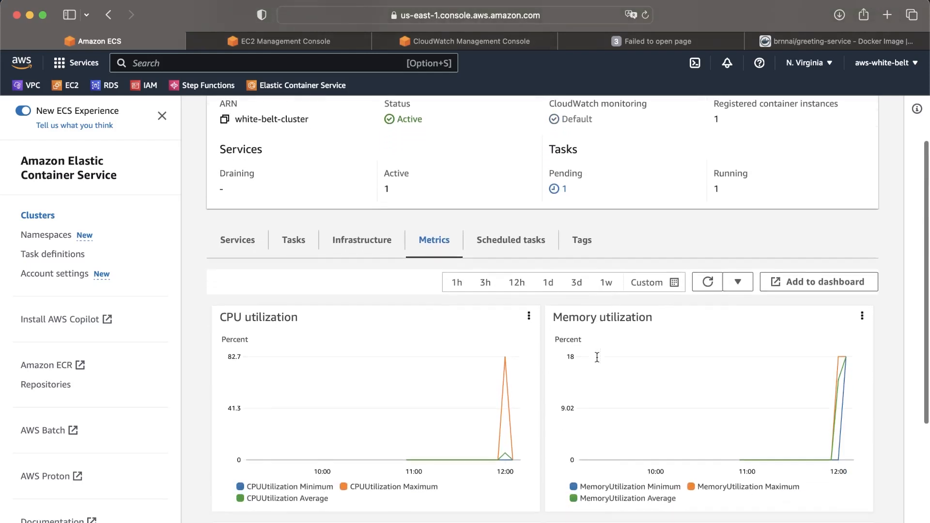
Step: Inspect the cluster's container instances for available CPU and memory, and check the capacity providers' current and desired sizes
click(378, 237)
scroll(460, 325, down, 1)
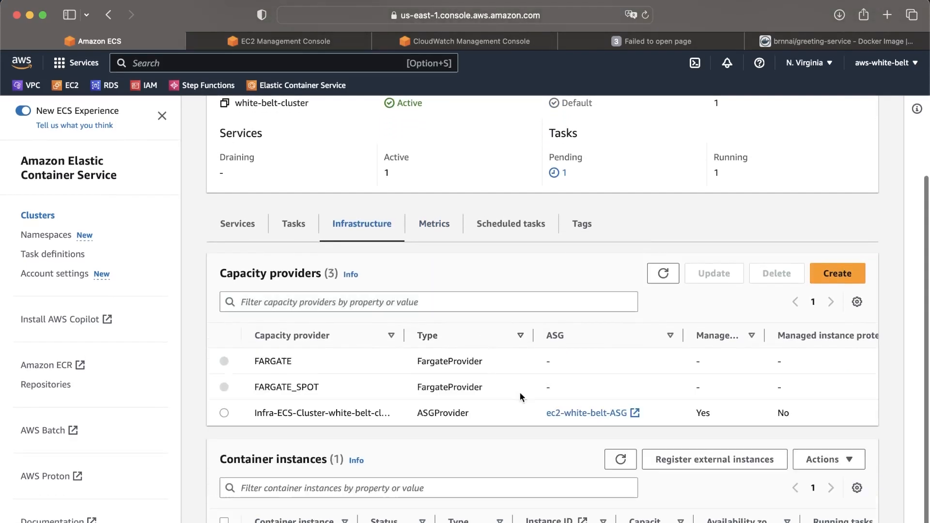
scroll(647, 511, down, 2)
scroll(631, 506, right, 10)
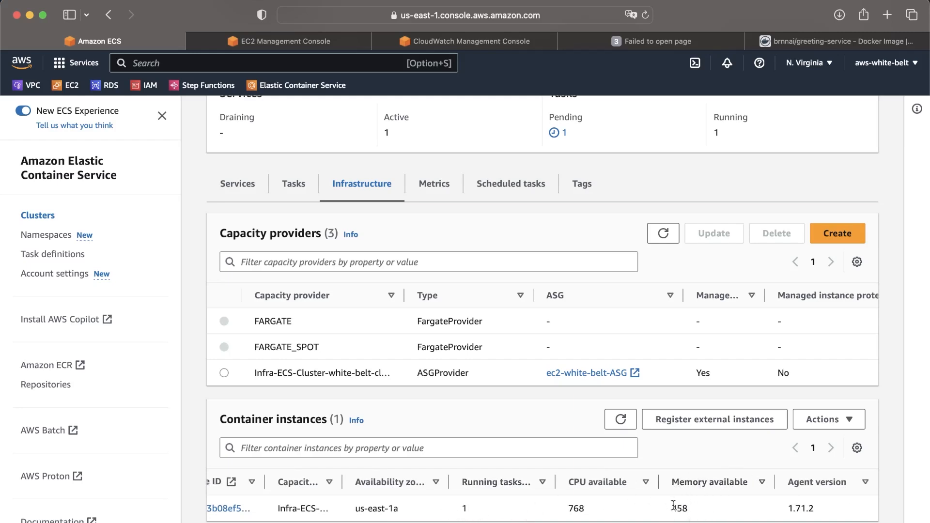
scroll(702, 363, right, 10)
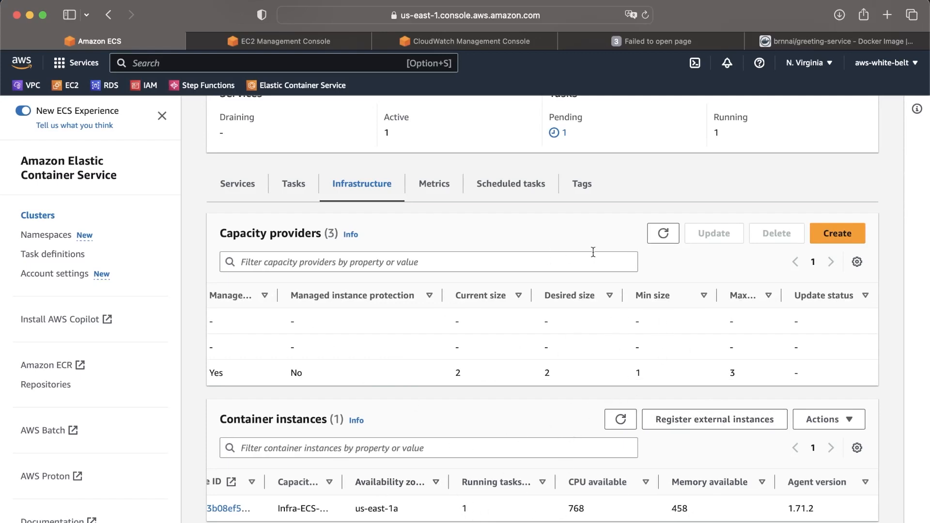
click(662, 236)
scroll(418, 356, left, 5)
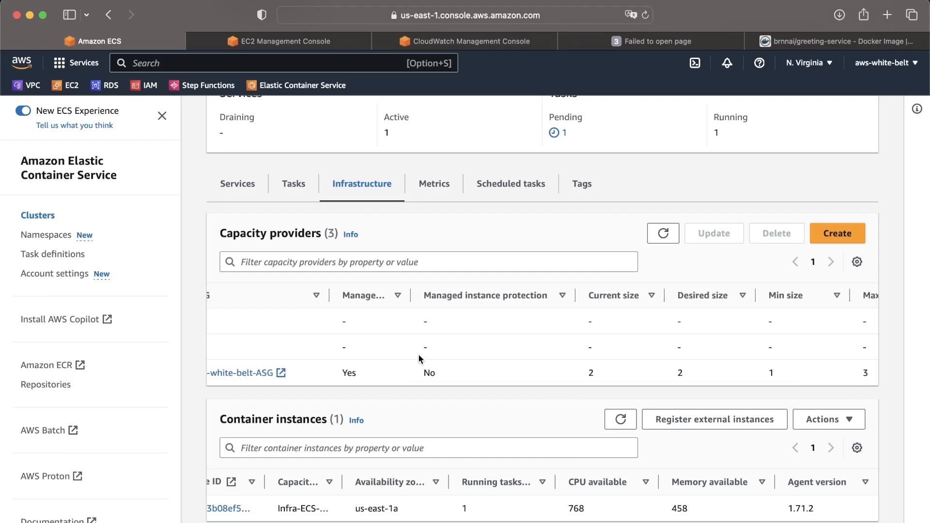
scroll(415, 349, left, 5)
Step: Refresh the cluster's tasks list and check each task's start time, container instance, CPU and memory
click(309, 189)
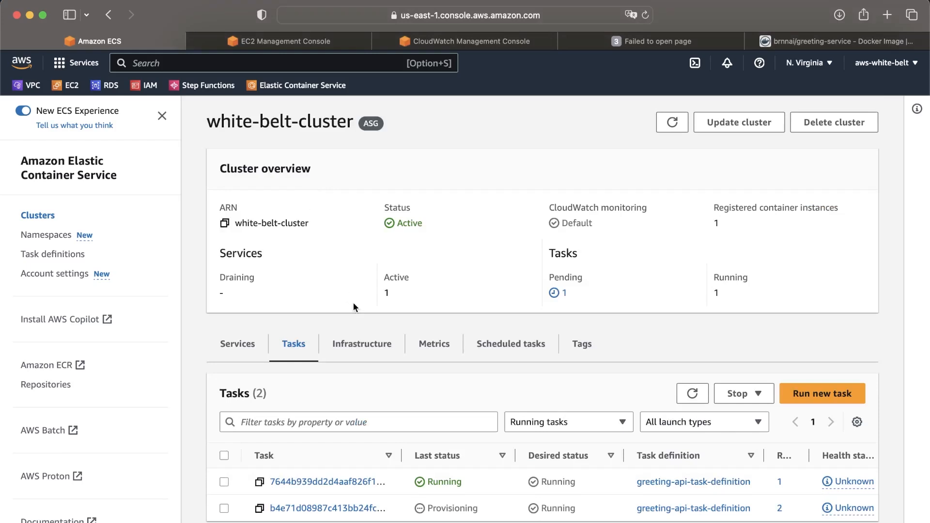
scroll(354, 306, down, 1)
click(693, 394)
scroll(501, 442, right, 1)
scroll(447, 495, right, 10)
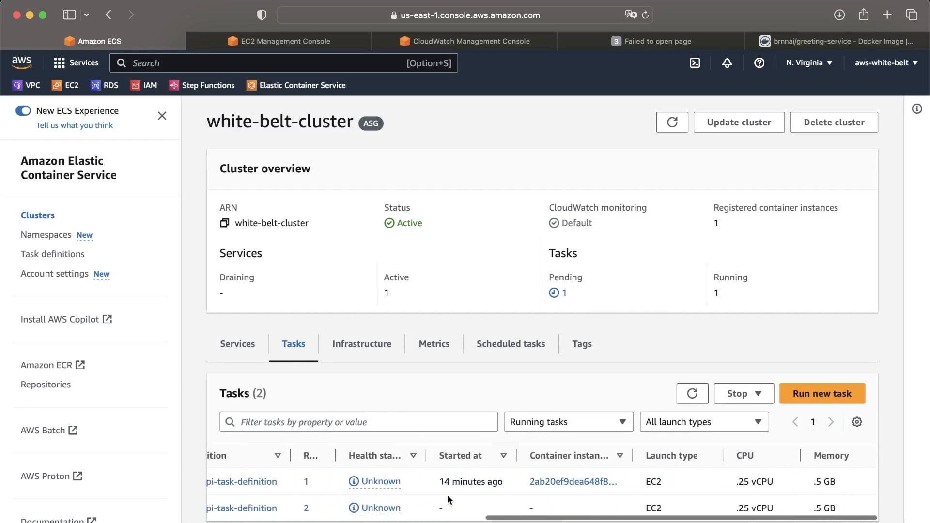
scroll(447, 495, left, 10)
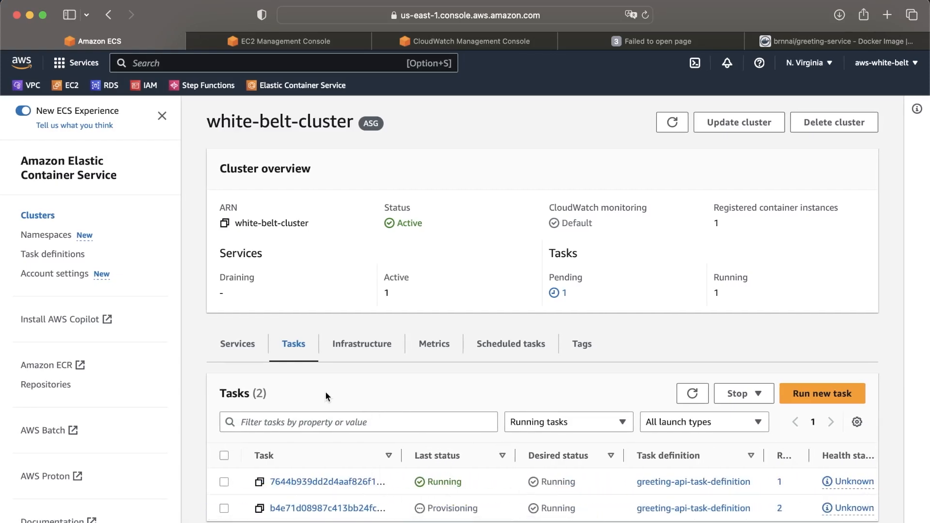
click(236, 342)
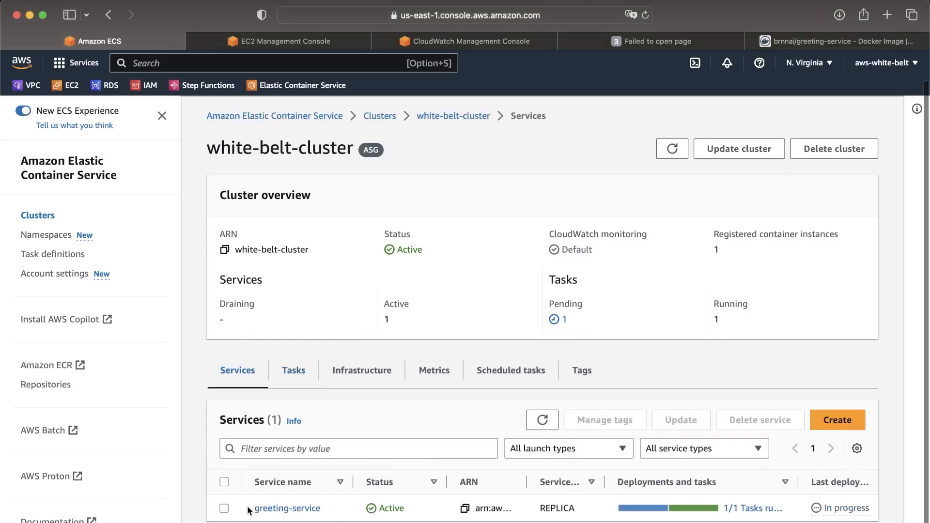
click(223, 508)
click(680, 422)
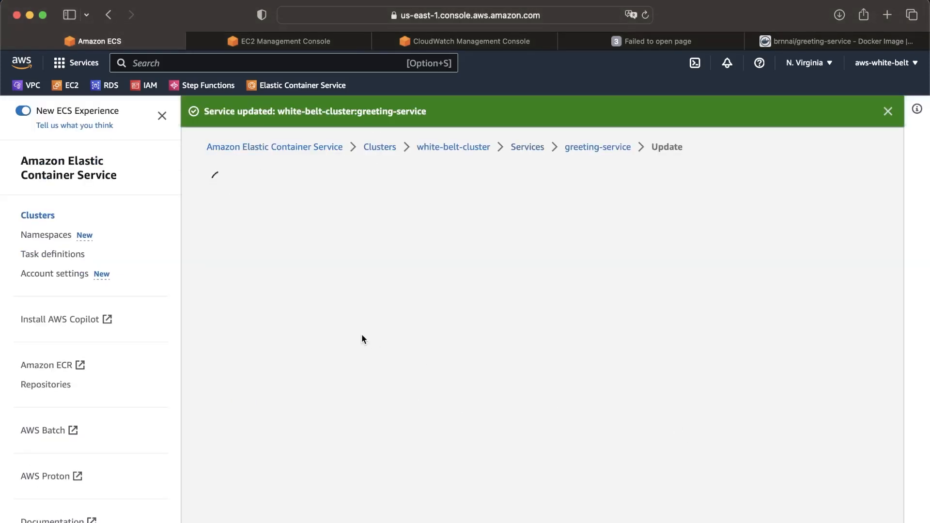
scroll(361, 335, down, 5)
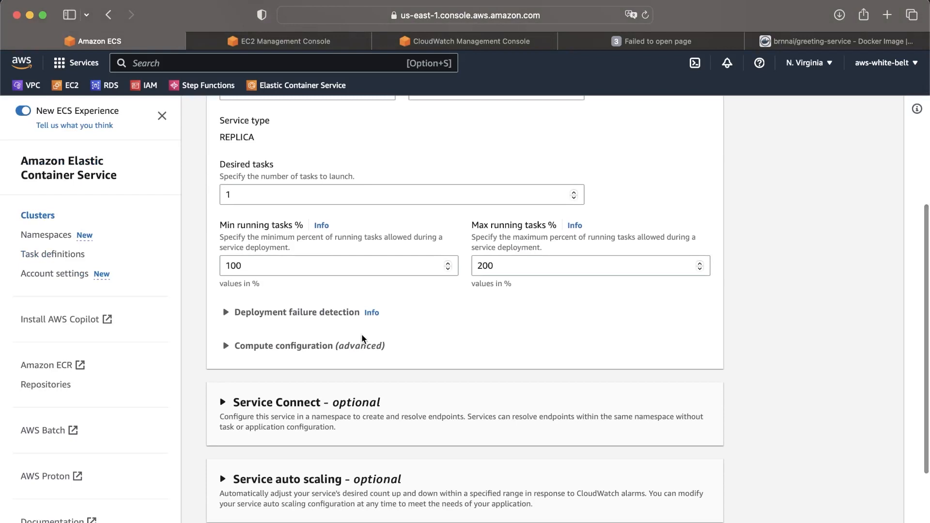
double_click(286, 270)
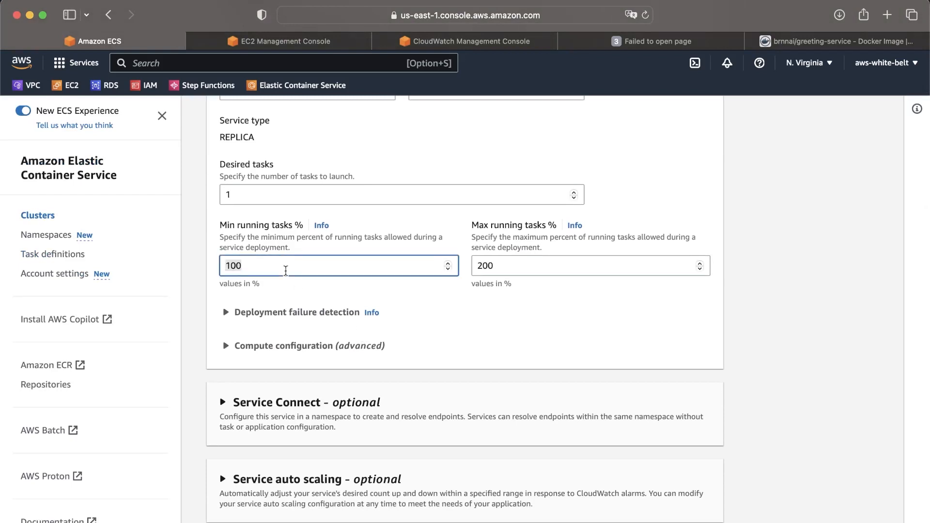
text(0)
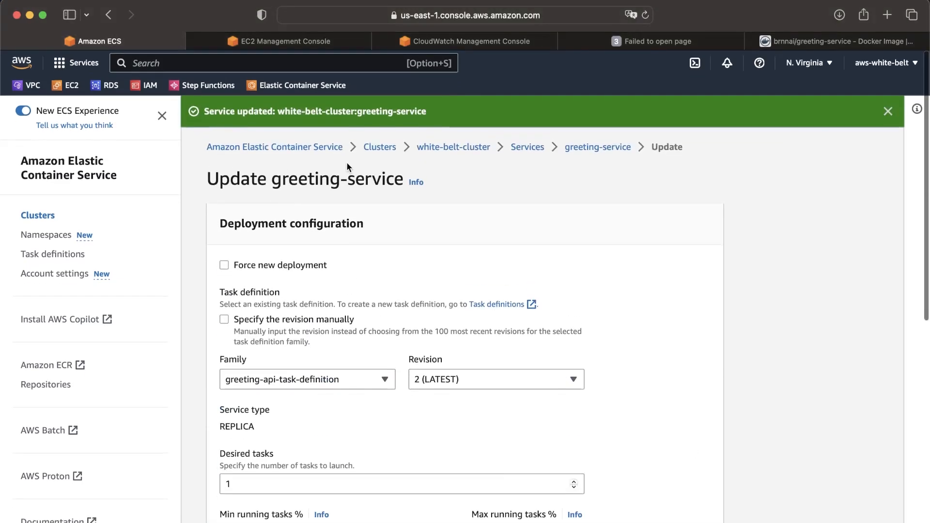
click(574, 154)
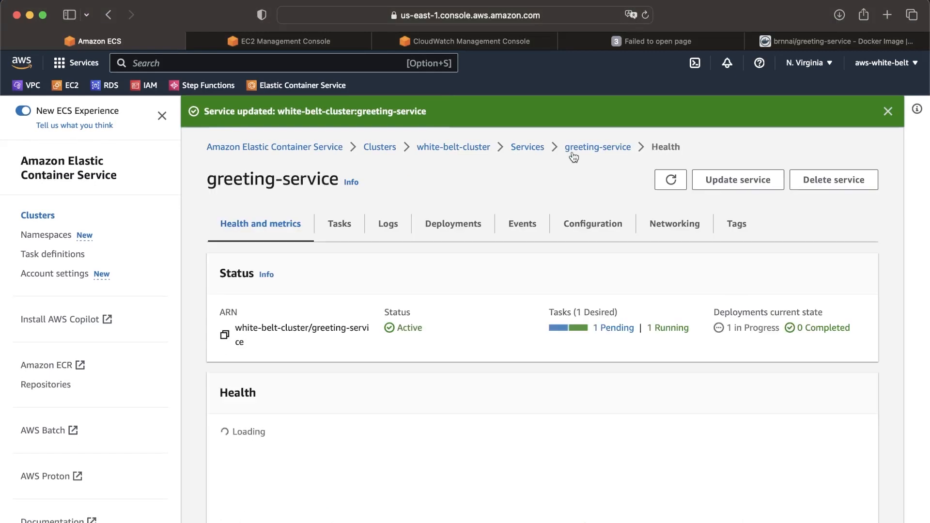
click(543, 147)
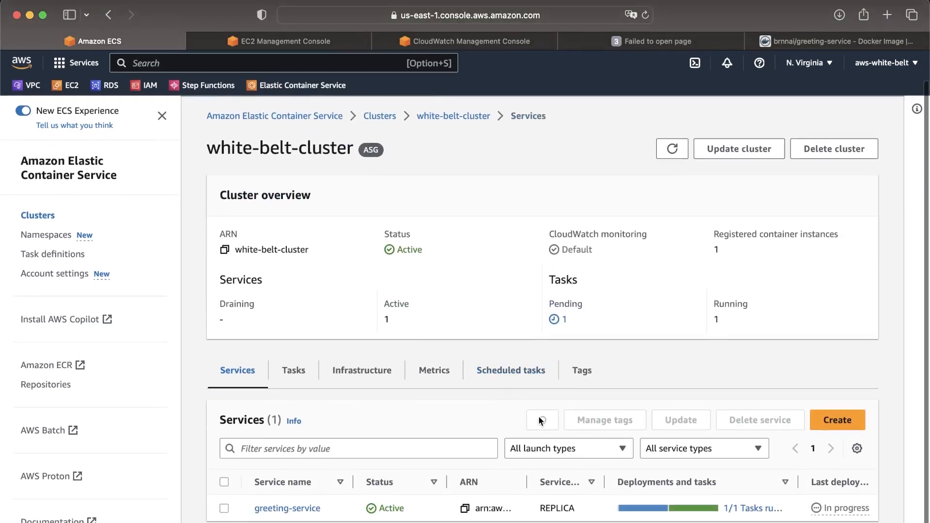
Step: Check the cluster's container instances again for their availability zones, running tasks and available CPU and memory
click(373, 377)
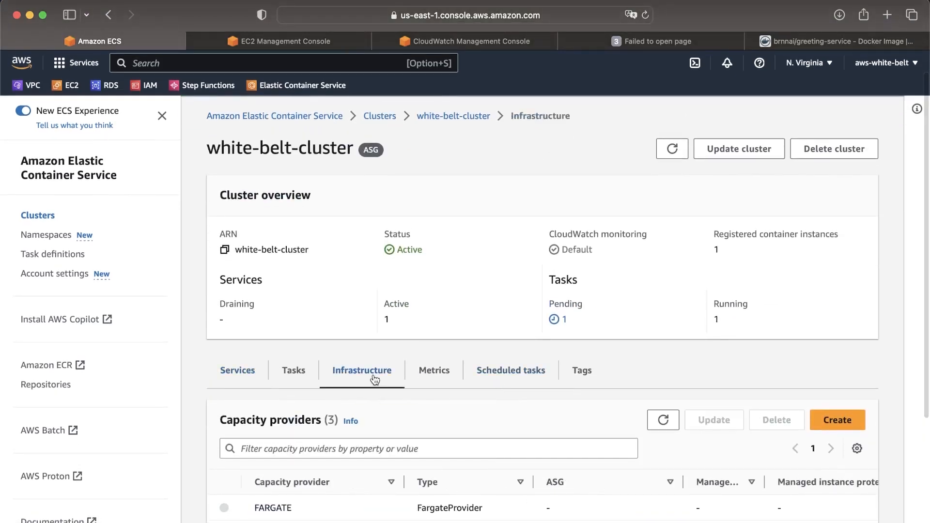
scroll(374, 379, down, 5)
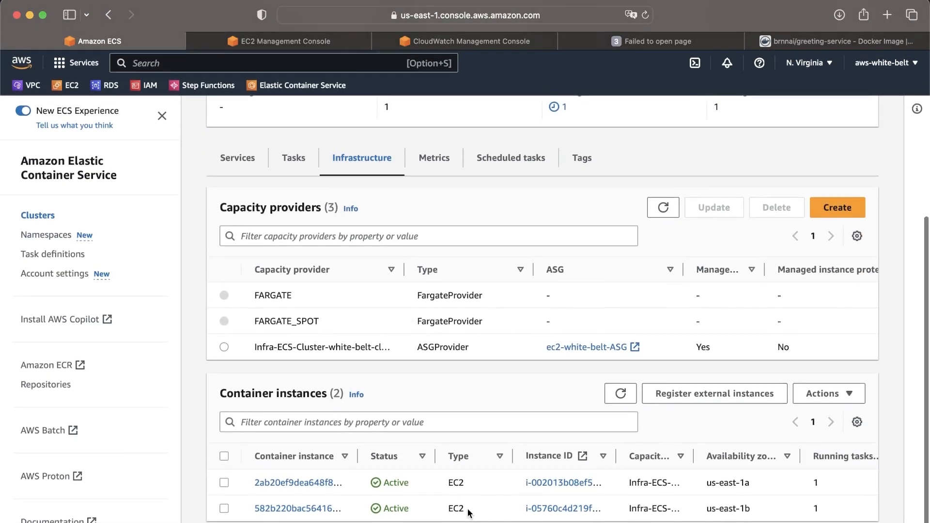
scroll(469, 512, right, 5)
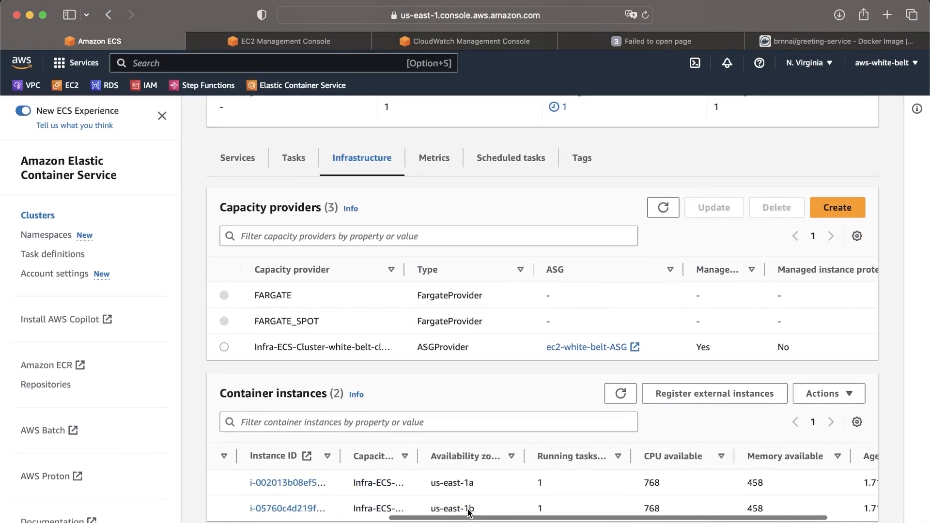
scroll(469, 513, right, 2)
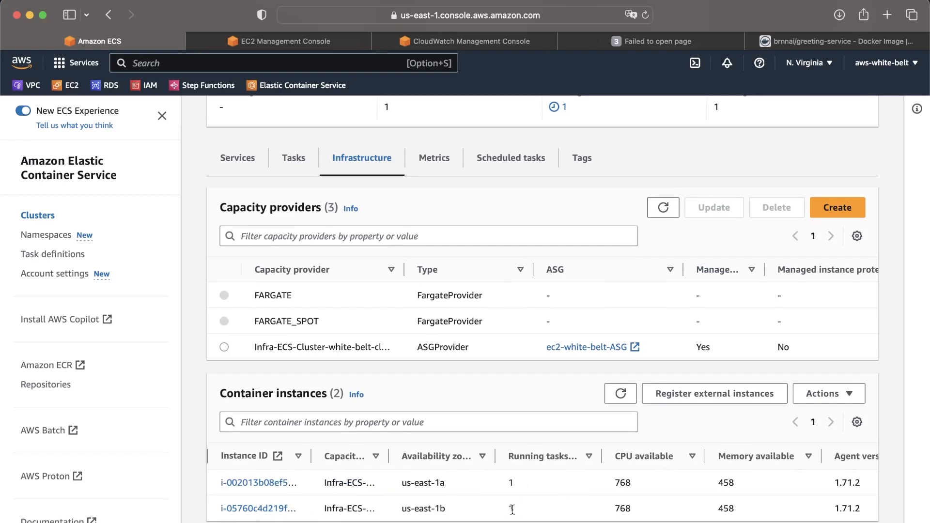
Step: Refresh the cluster's container instances list and compare the availability zones of the two instances
click(617, 395)
click(620, 394)
drag(405, 483, 451, 485)
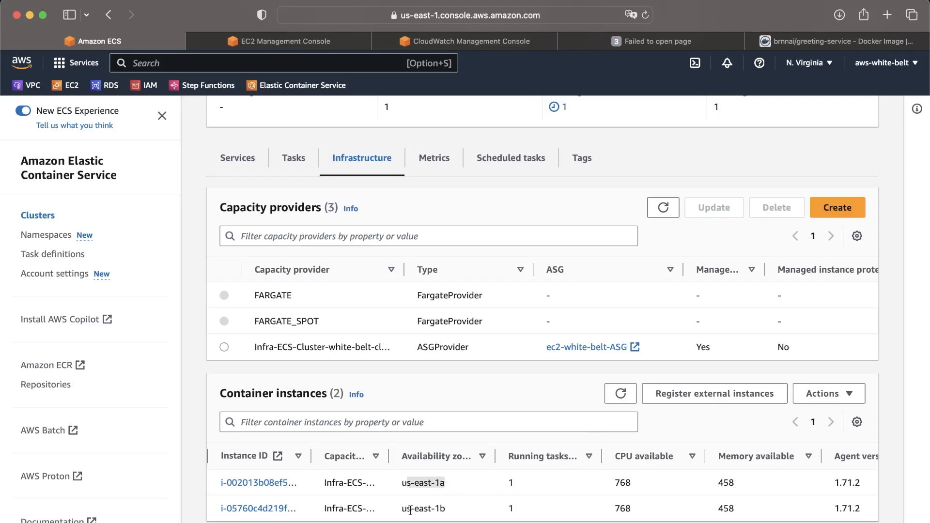
drag(407, 509, 452, 508)
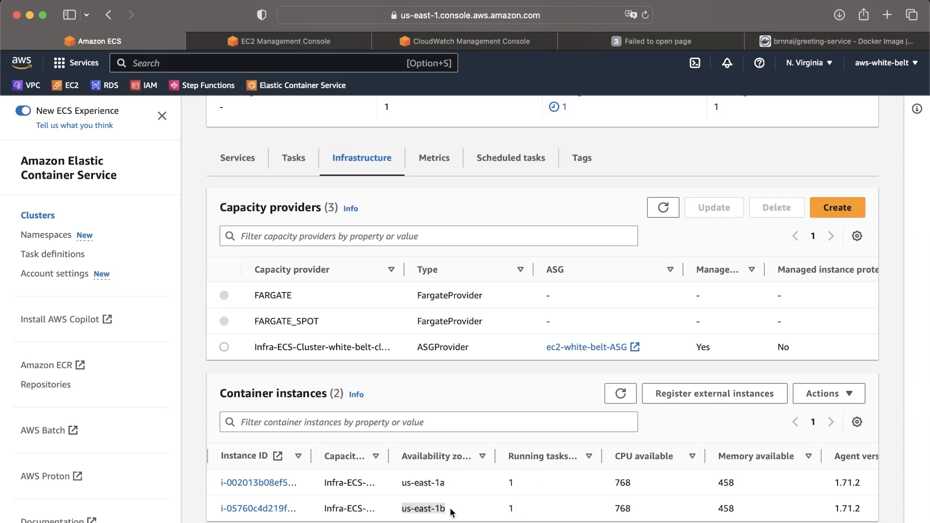
scroll(451, 513, left, 8)
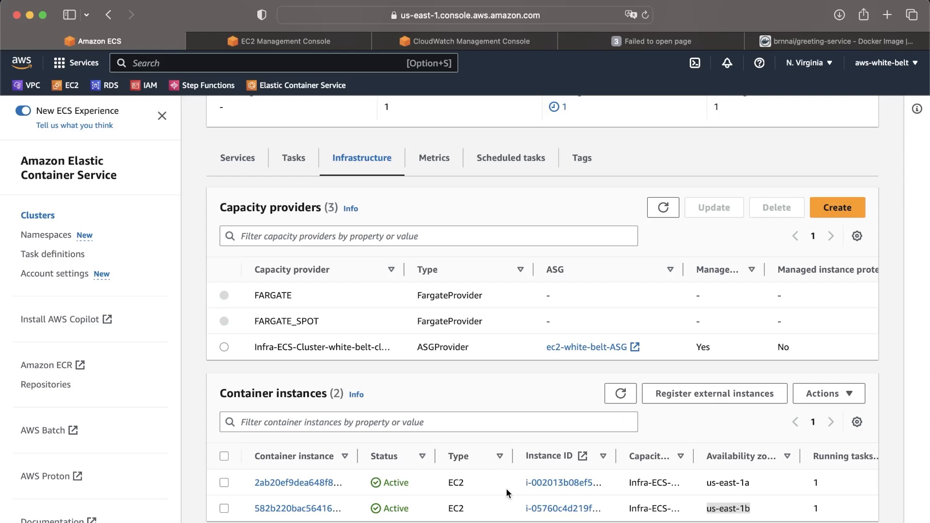
Step: Check each container instance's running tasks and available CPU and memory, refreshing the list once more
scroll(507, 489, right, 5)
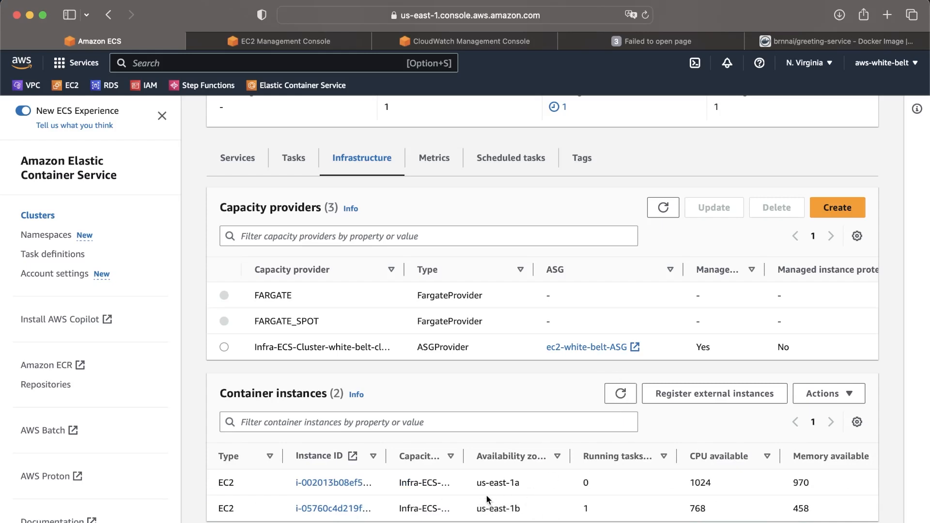
scroll(487, 495, left, 5)
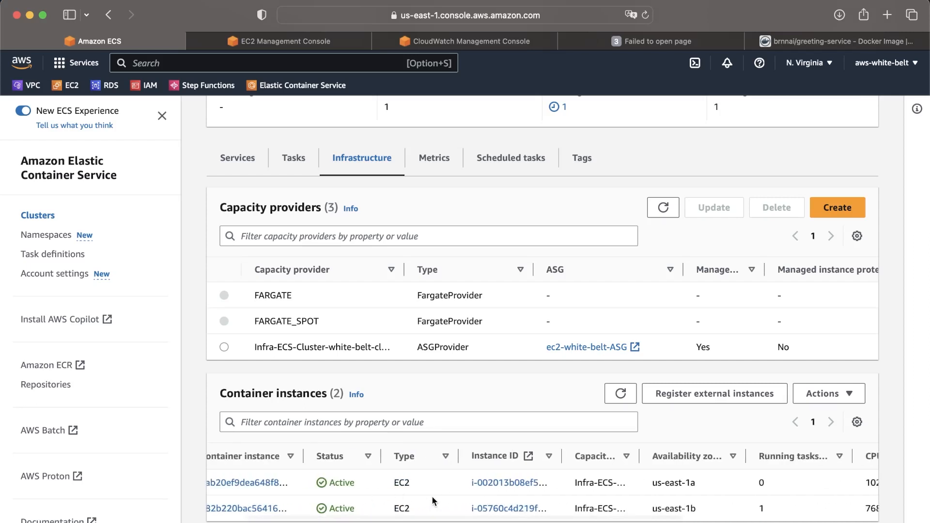
scroll(432, 501, right, 6)
scroll(433, 501, right, 3)
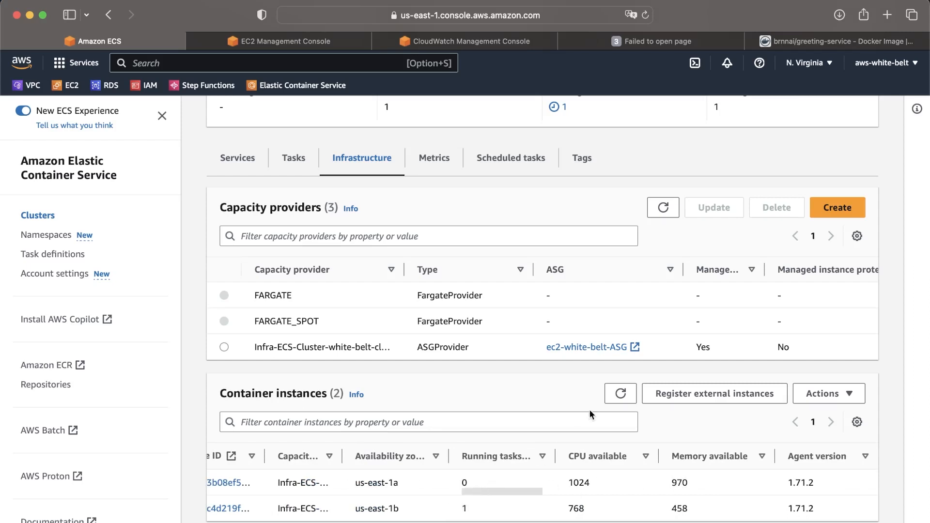
click(623, 395)
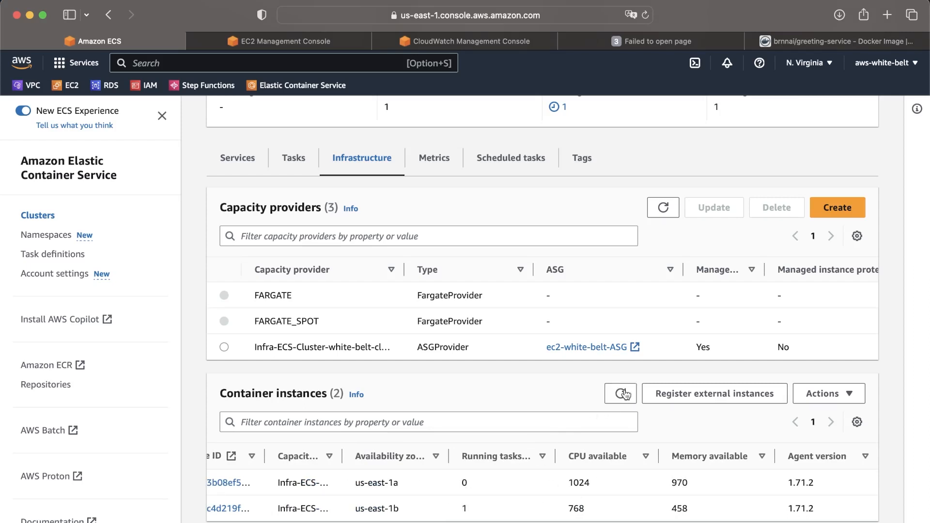
scroll(453, 326, left, 2)
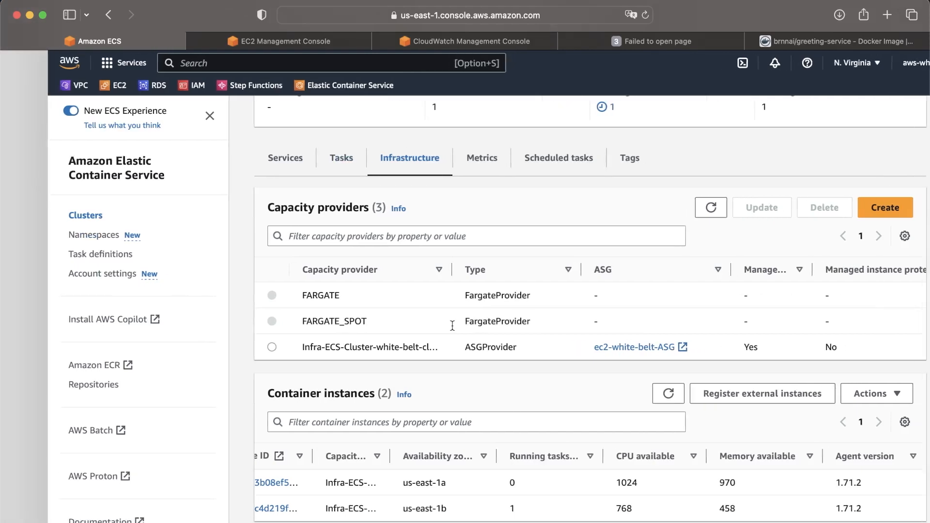
Step: Return to the cluster's tasks list and check the running task's revision, start time, container instance, CPU and memory
scroll(280, 182, up, 5)
click(294, 371)
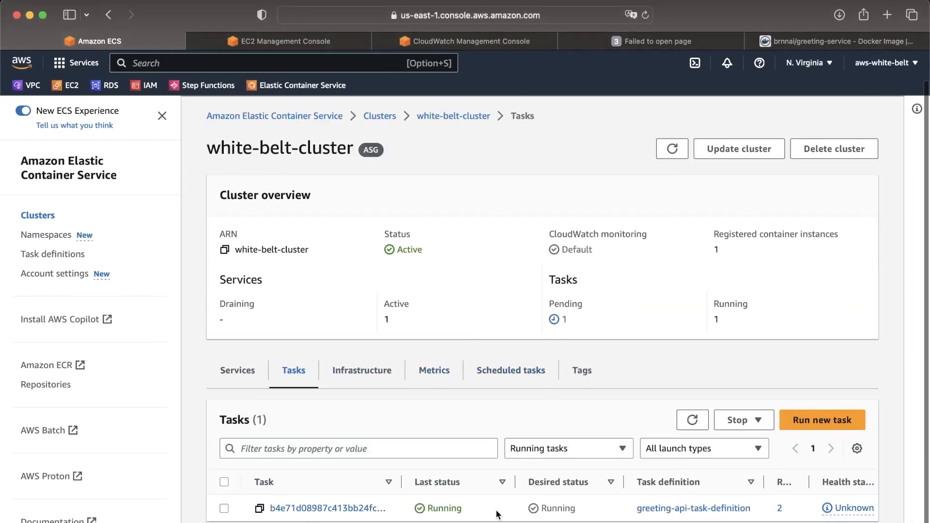
scroll(497, 515, right, 10)
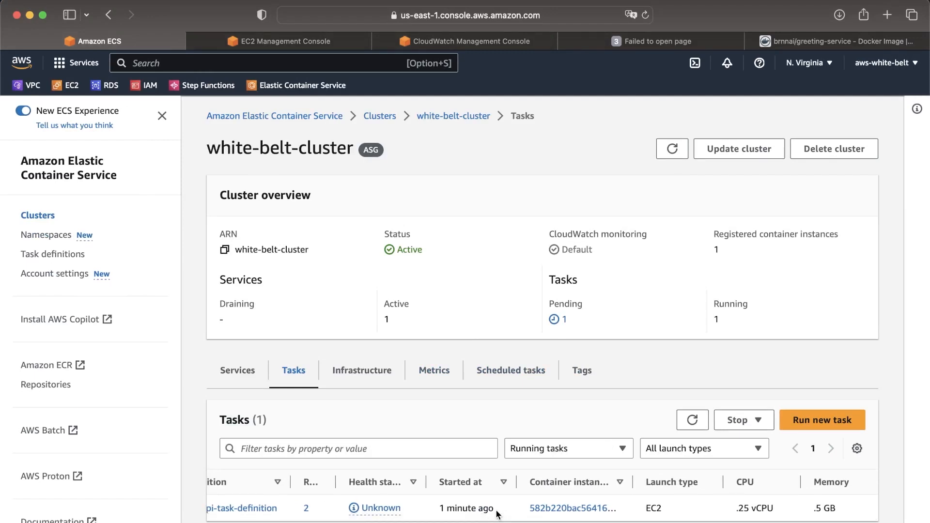
scroll(497, 515, left, 10)
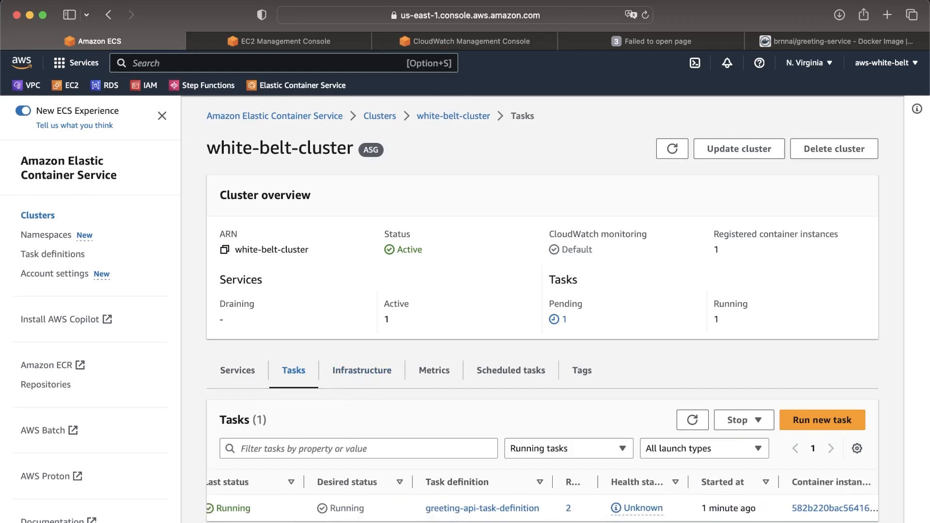
scroll(320, 509, left, 5)
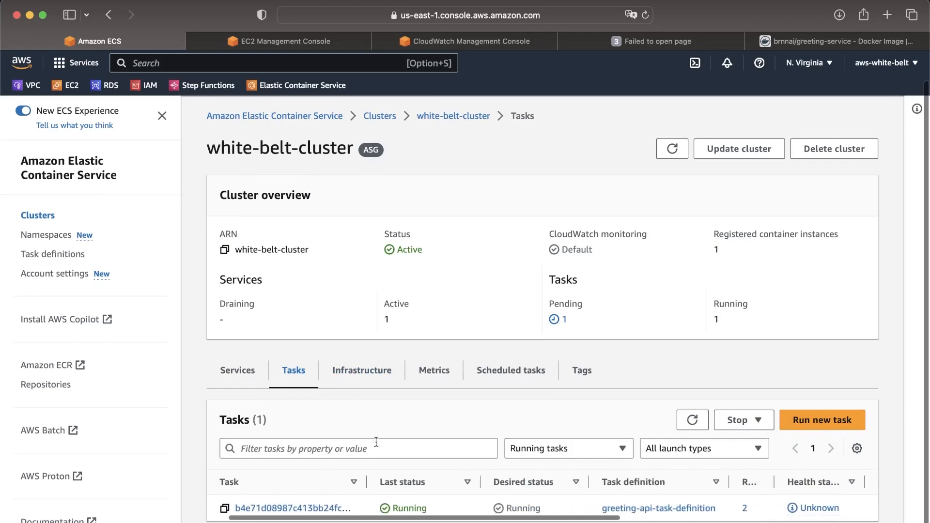
Step: Open the running task and inspect the host and container ports in the greeting-service container's network bindings
click(325, 510)
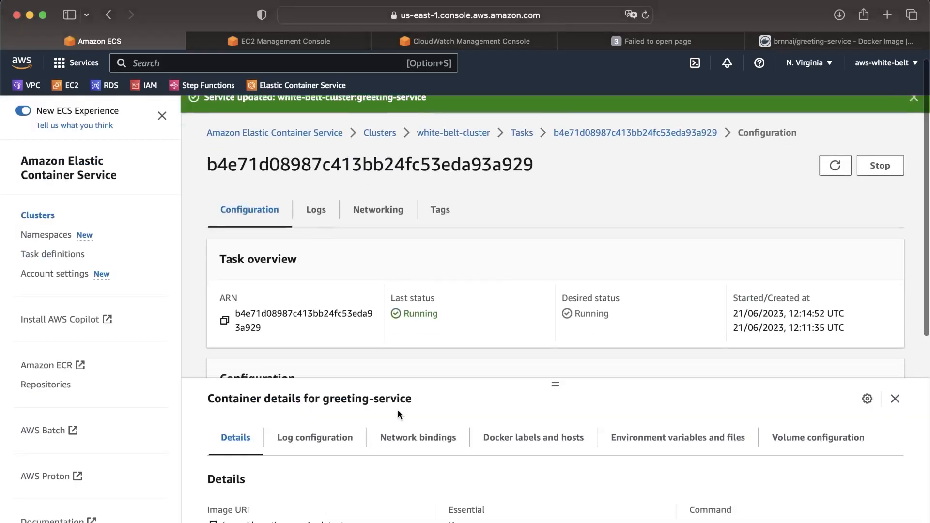
scroll(387, 315, down, 3)
click(407, 441)
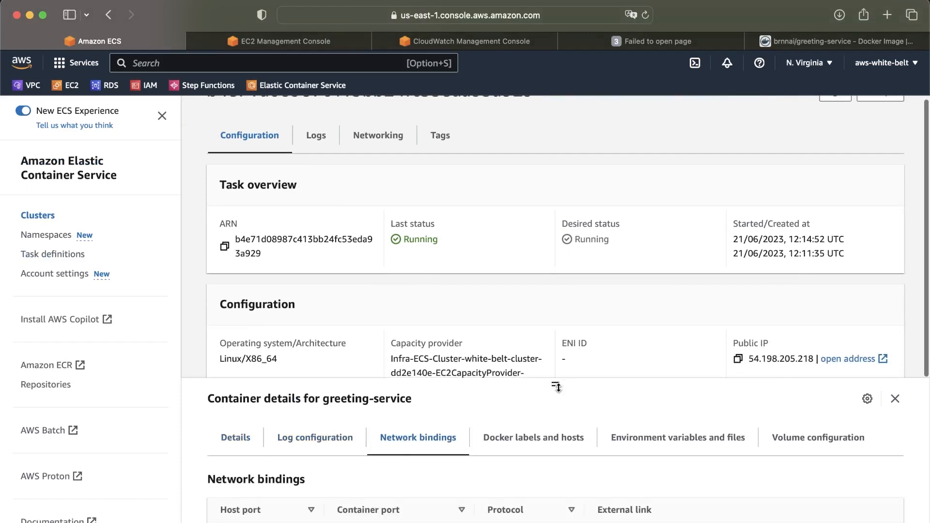
drag(559, 388, 557, 366)
triple_click(230, 515)
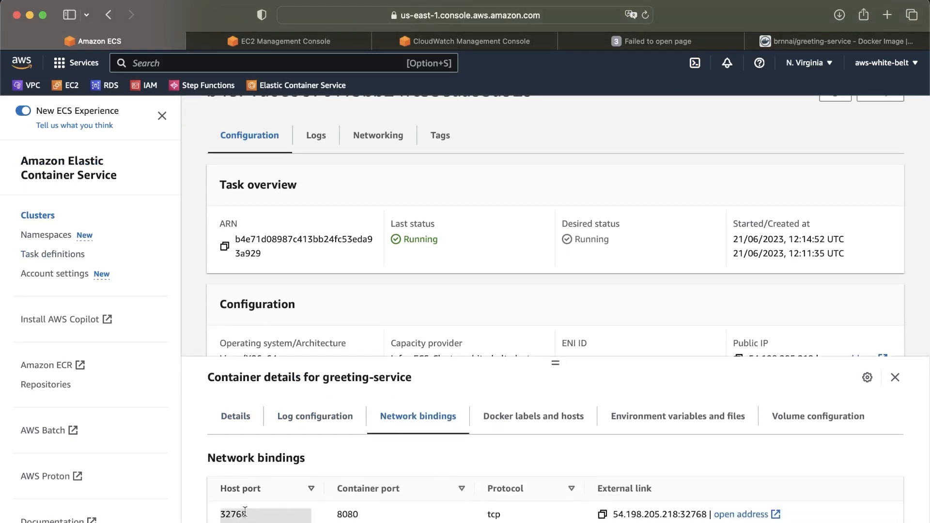
double_click(349, 515)
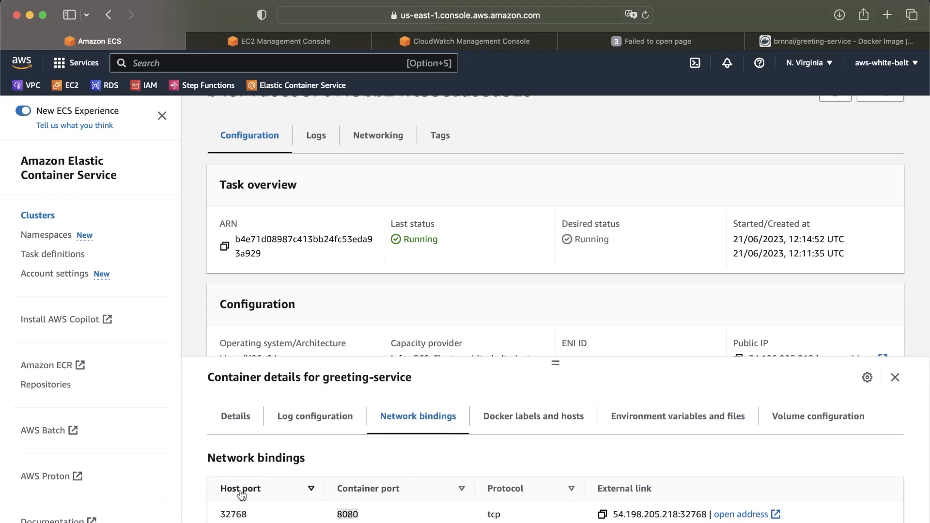
double_click(222, 515)
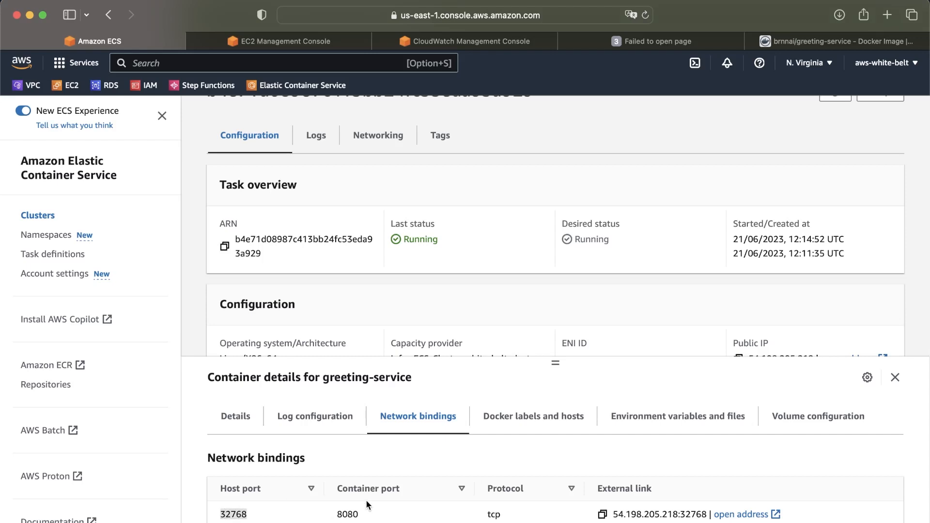
double_click(347, 514)
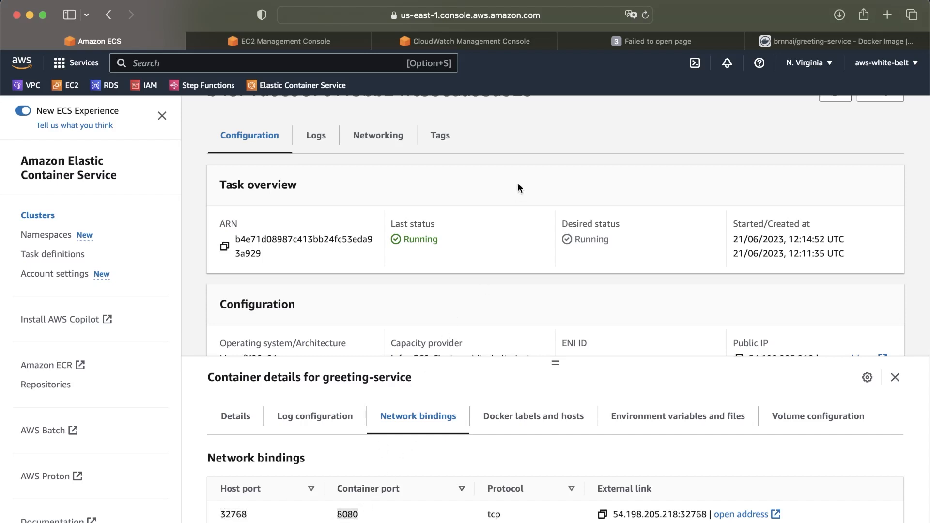
Step: Try to load the greeting endpoint again at the previous address, 3.84.242.201:32768/api/greeting
click(630, 40)
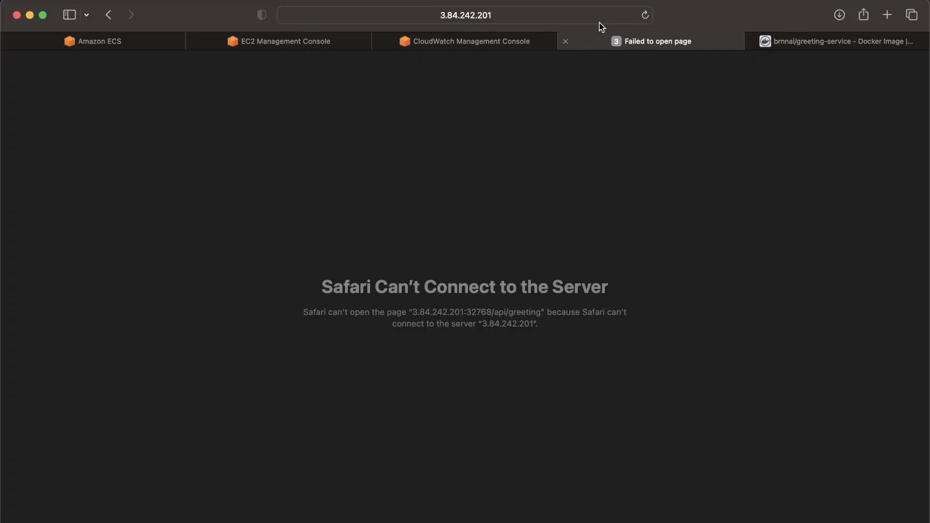
click(562, 18)
key(Return)
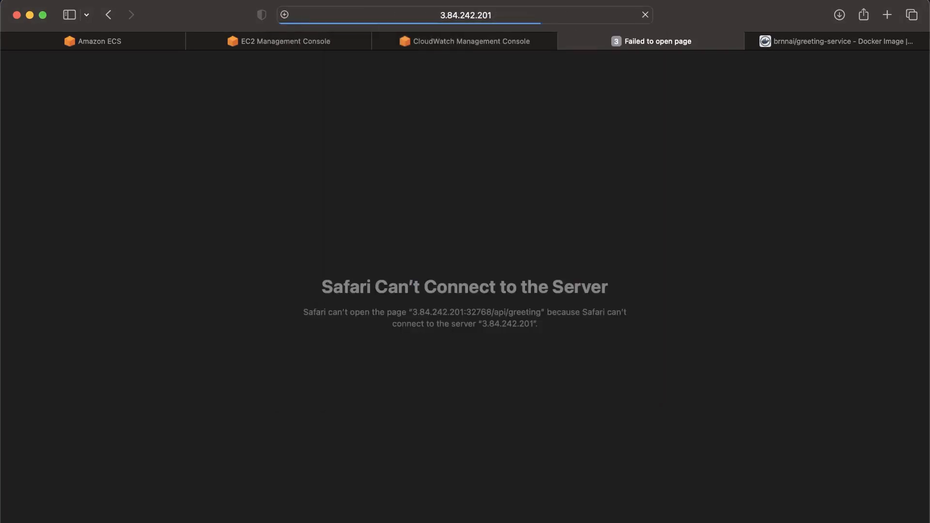
click(502, 16)
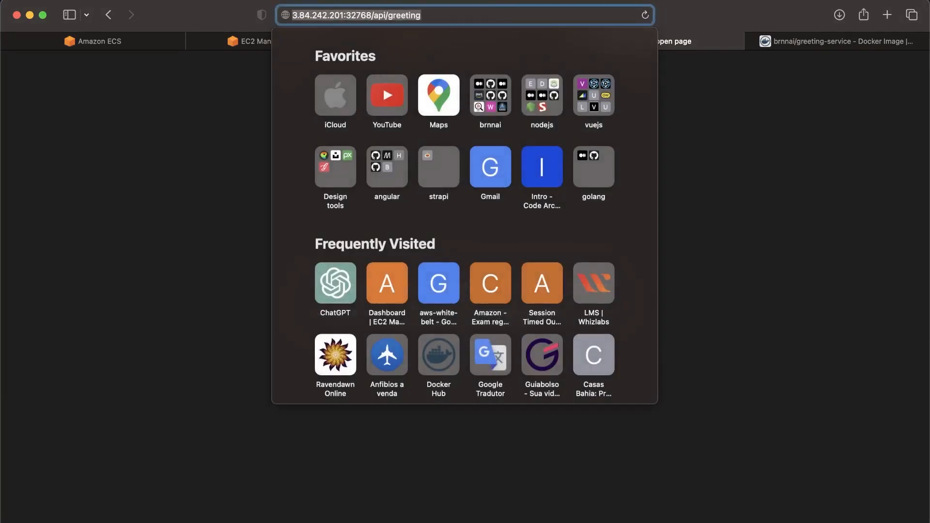
key(Return)
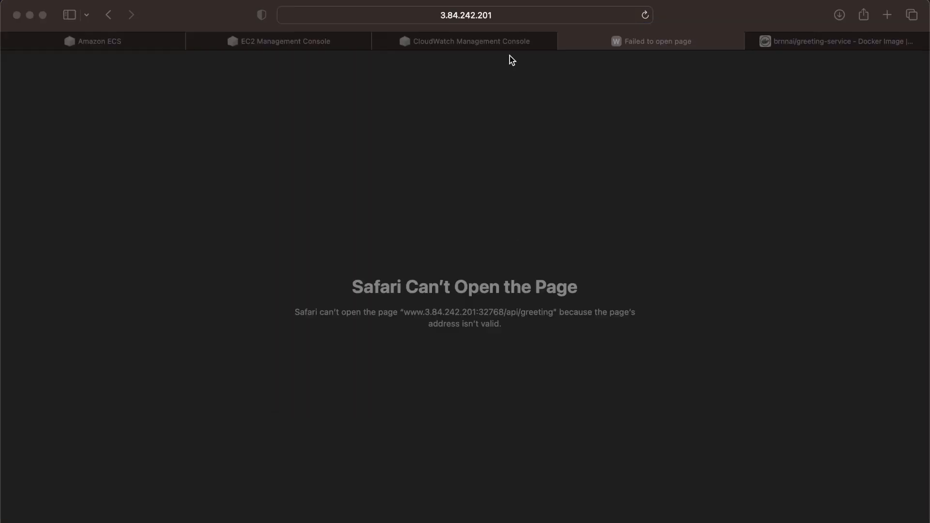
click(533, 16)
click(463, 15)
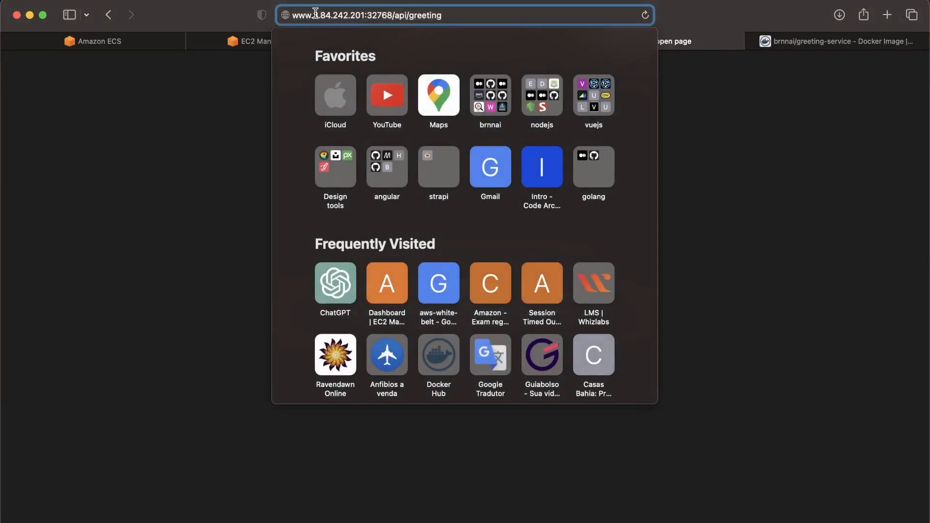
drag(313, 12, 350, 12)
triple_click(349, 12)
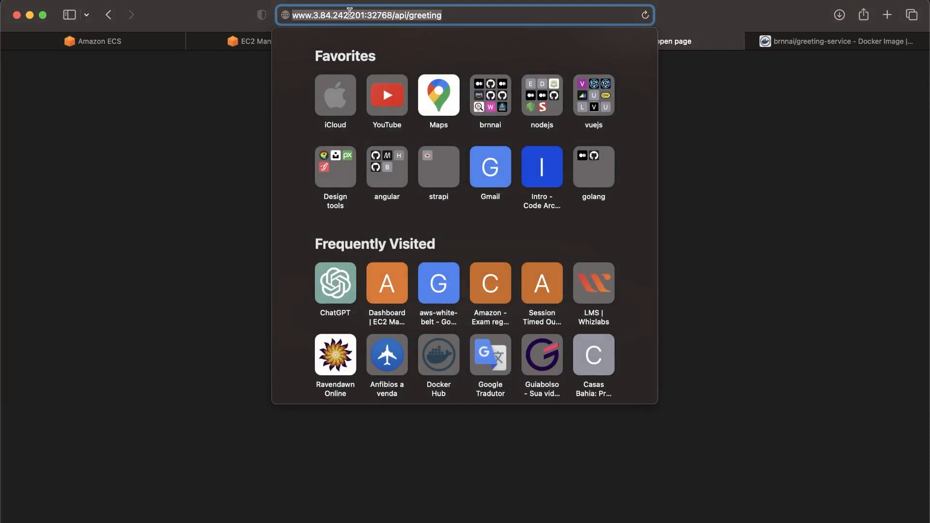
click(188, 186)
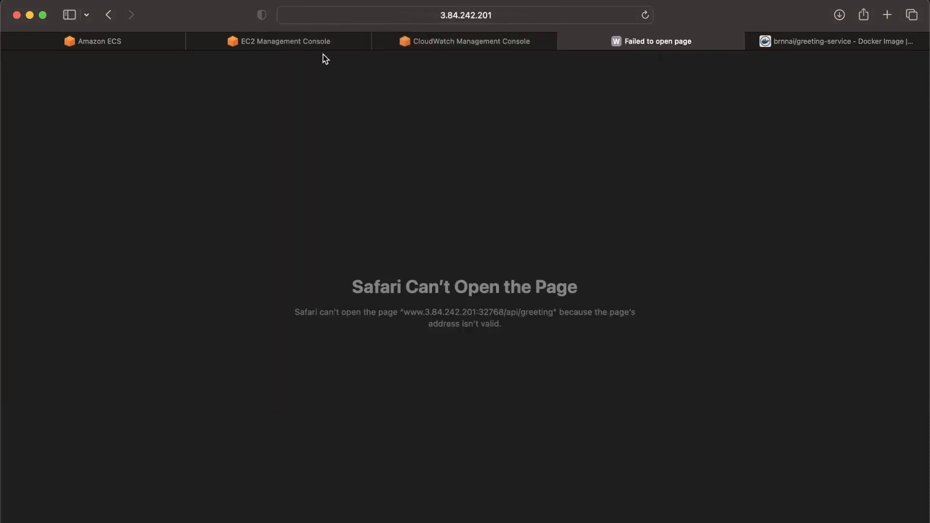
Step: Copy the greeting-service container's external link address, 54.198.205.218:32768, from the running task's network bindings
click(313, 43)
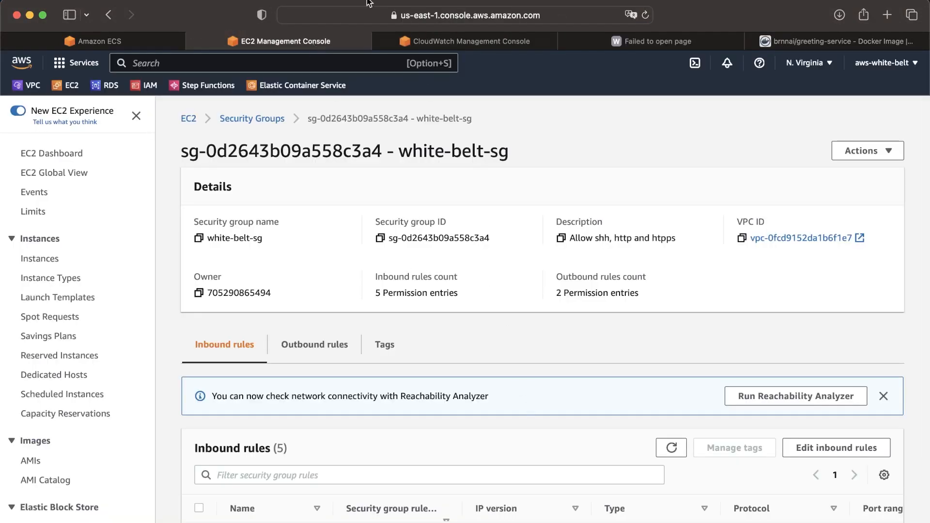
click(124, 47)
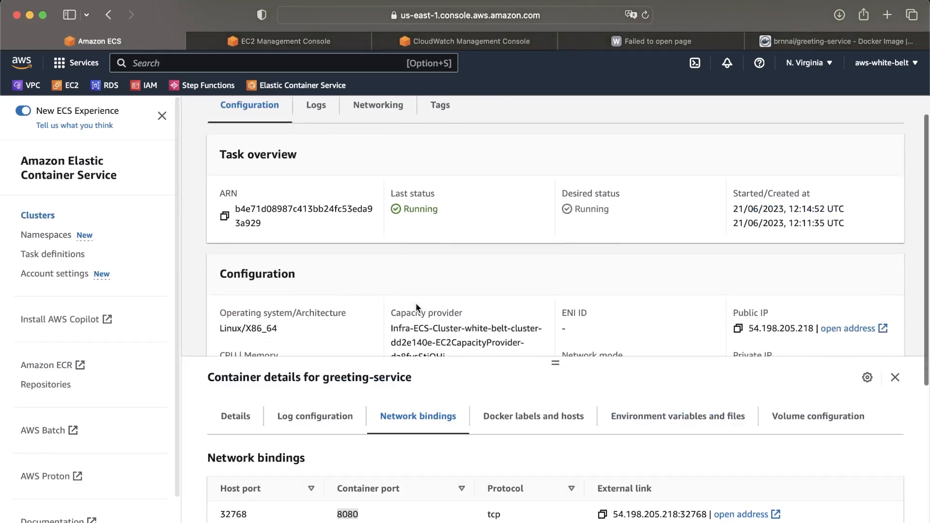
scroll(416, 304, down, 2)
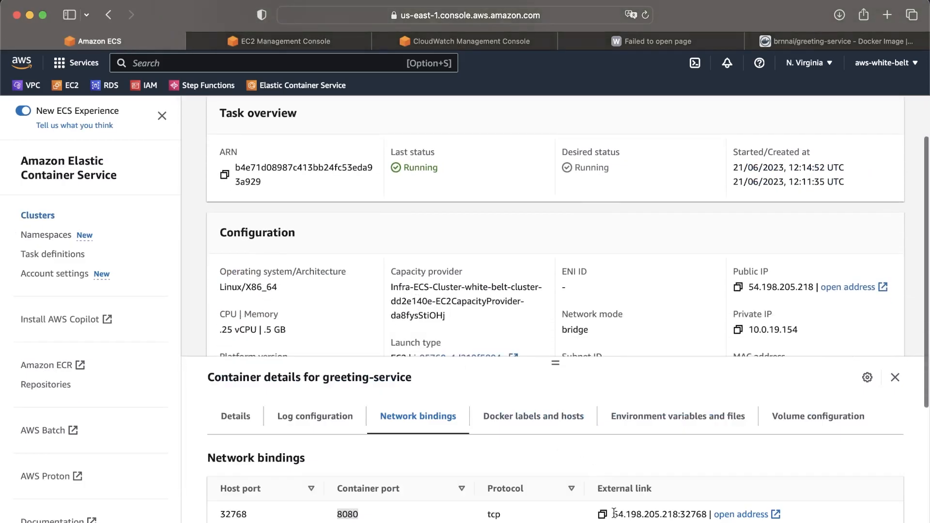
drag(614, 514, 707, 513)
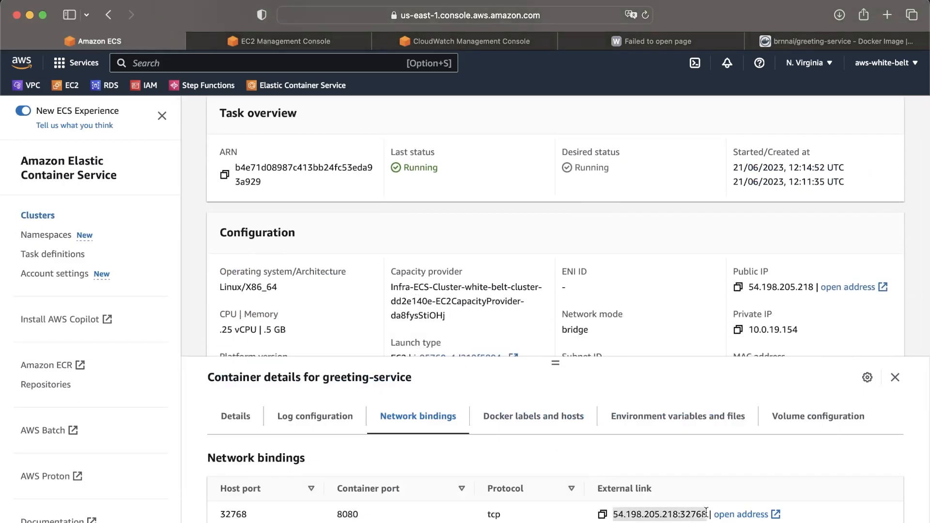
key(super+c)
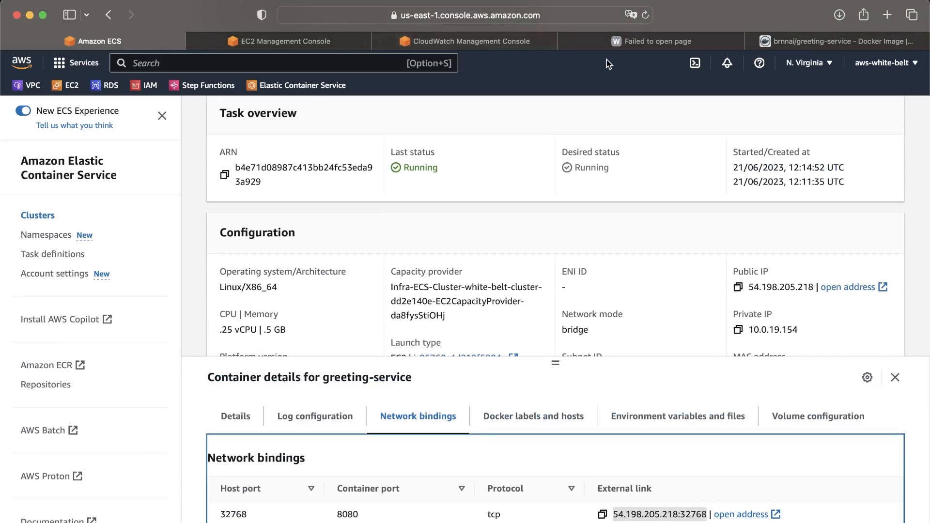
mouse_move(652, 41)
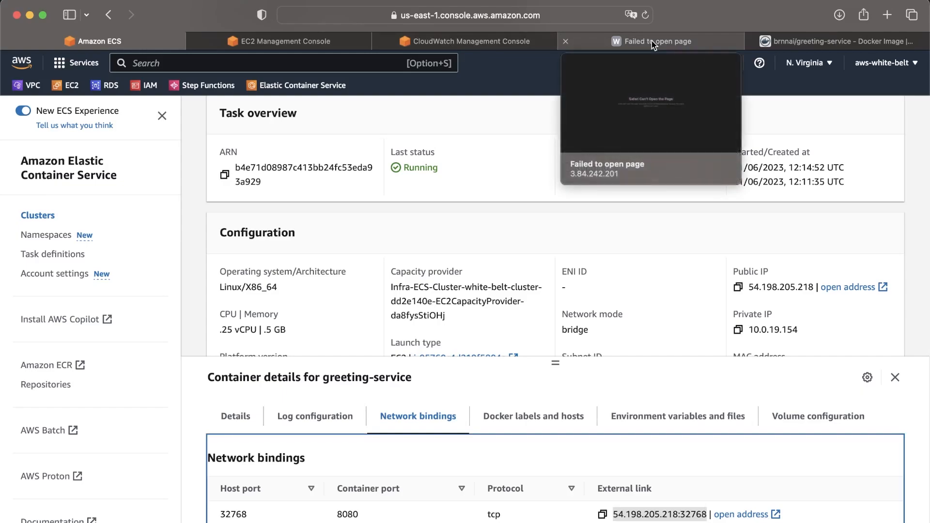
click(652, 41)
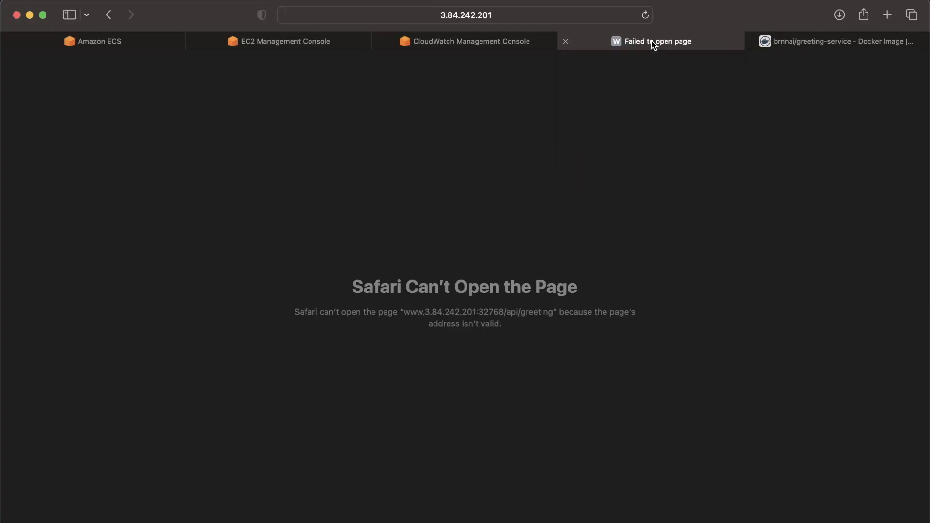
click(463, 23)
click(393, 12)
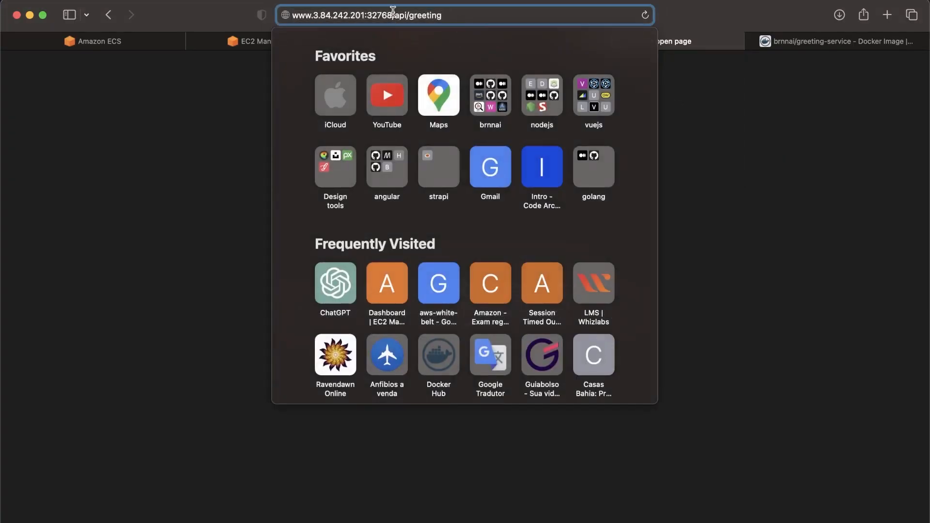
drag(393, 12, 289, 14)
text(http)
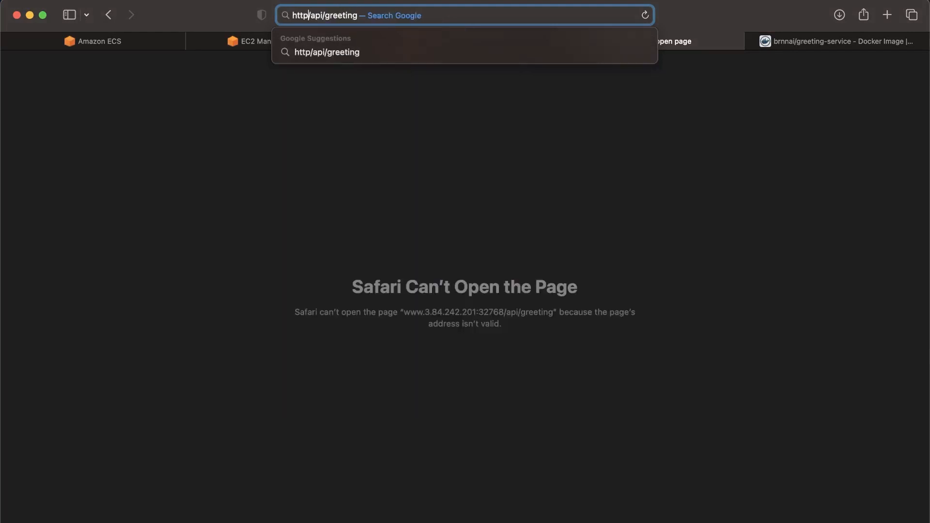
text(://)
key(super+v)
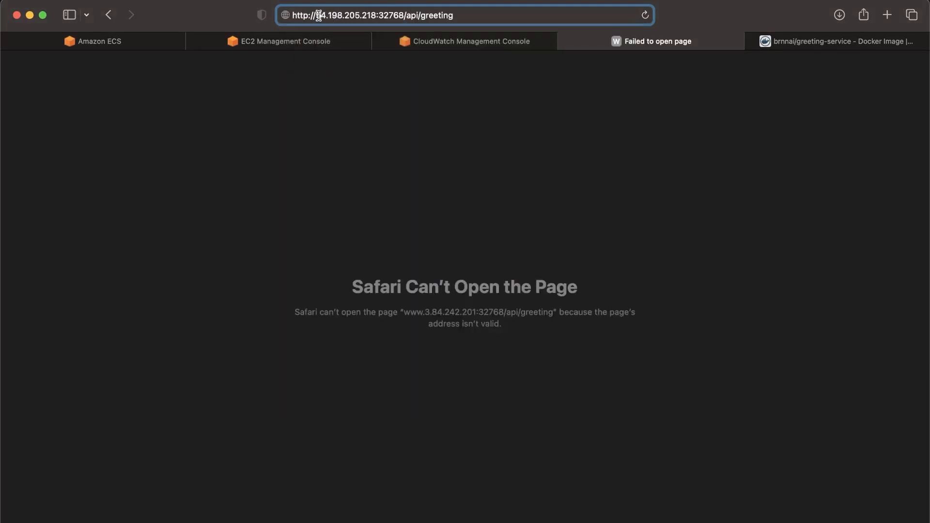
drag(320, 15, 383, 16)
click(451, 13)
key(Return)
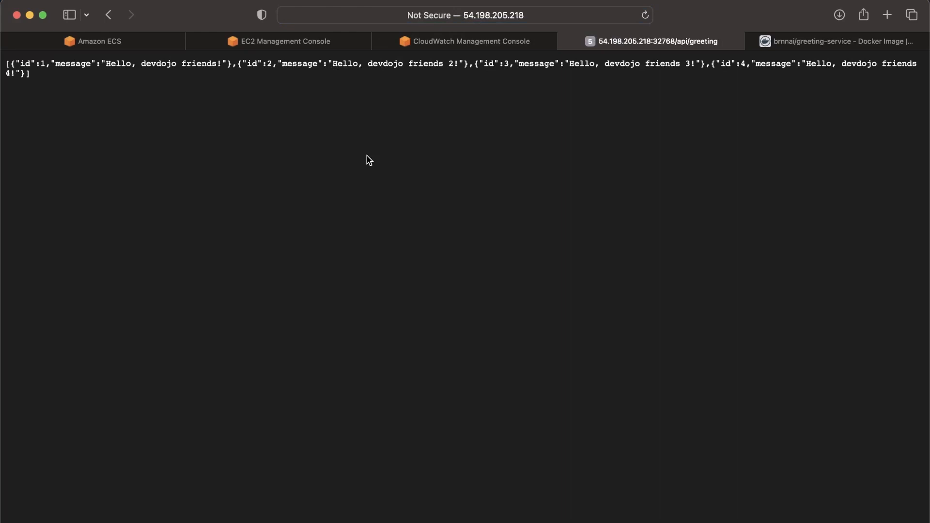
drag(57, 86, 1, 63)
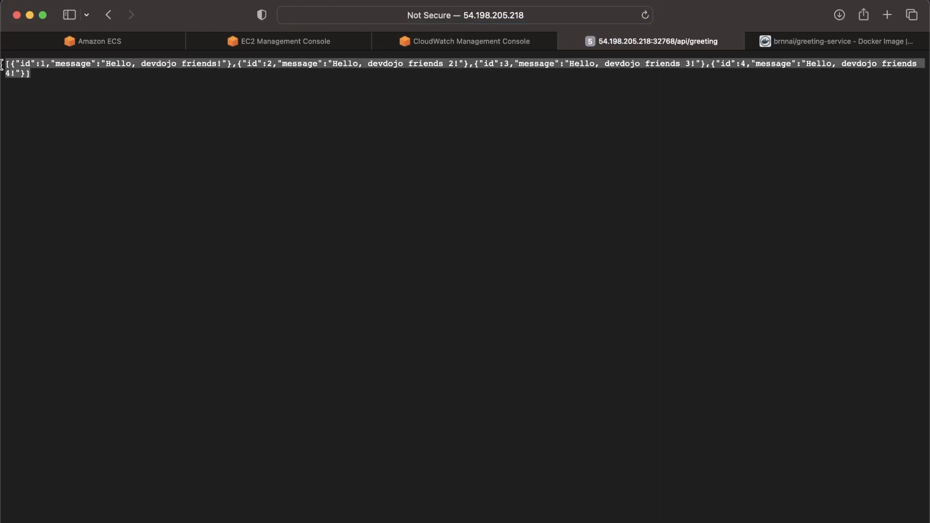
Step: Examine the old greeting-service task's CloudWatch log events through to the end, expanding the HikariPool shutdown entry
click(472, 48)
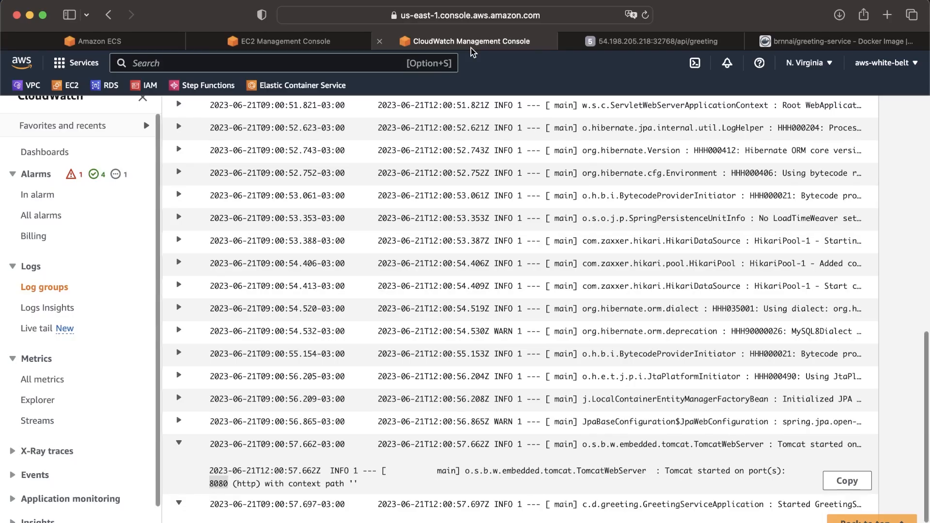
scroll(486, 315, down, 2)
scroll(486, 316, down, 1)
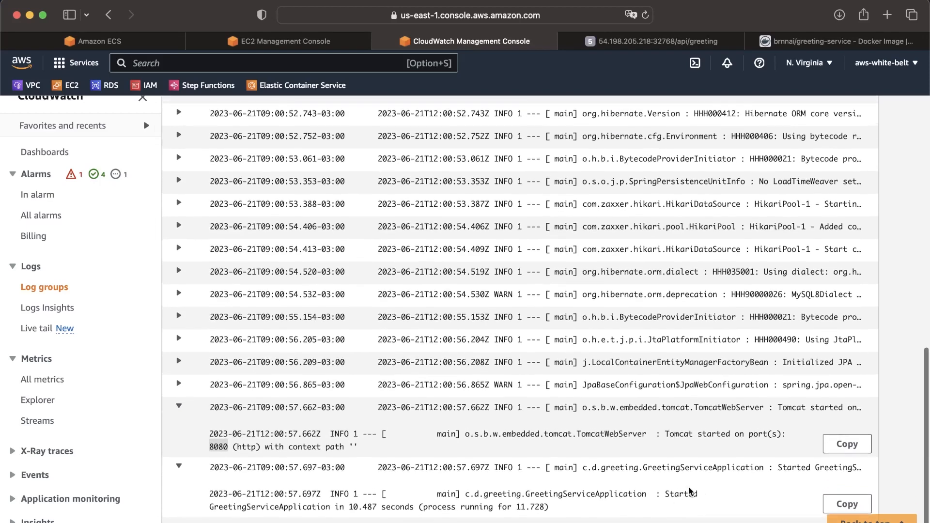
scroll(690, 490, down, 1)
scroll(689, 487, up, 1)
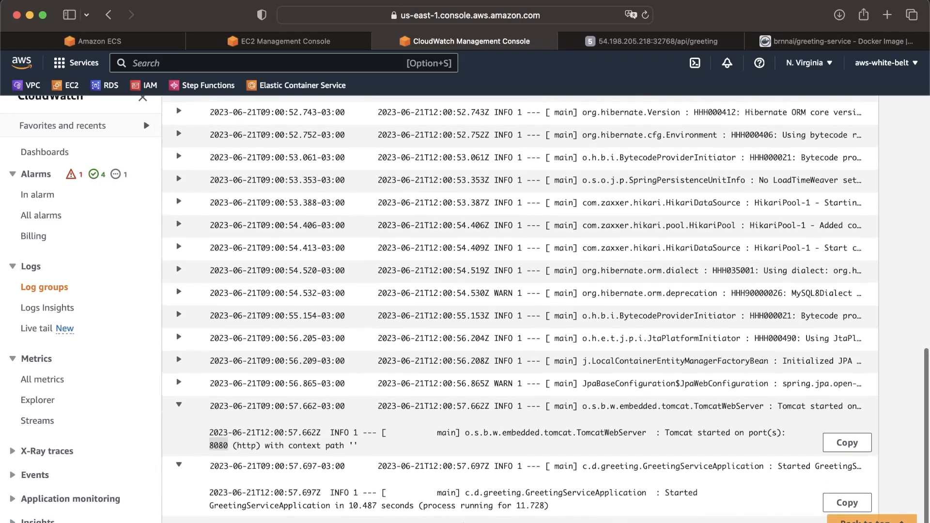
scroll(606, 465, down, 3)
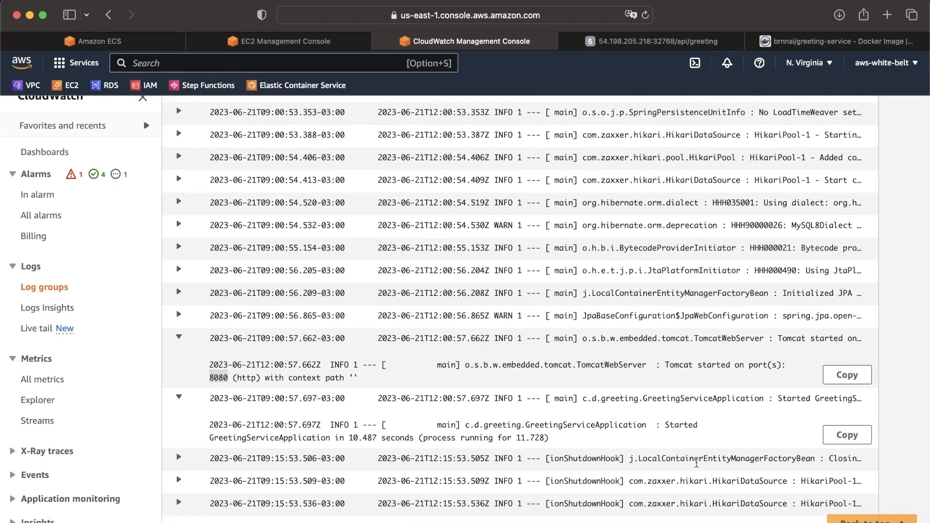
click(687, 486)
scroll(679, 489, down, 1)
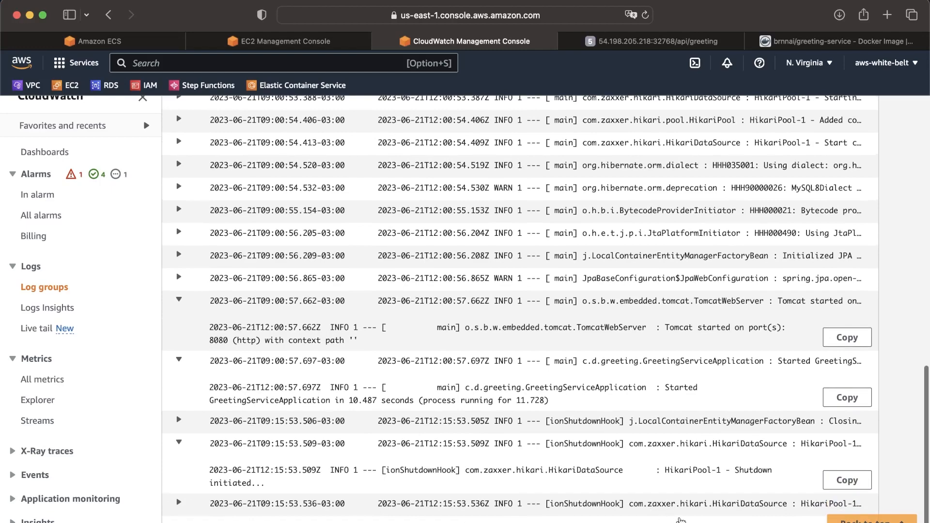
Step: Open the new task's log stream in the /ecs/service/greeting-api log group and examine its startup and greeting request events
scroll(567, 455, up, 15)
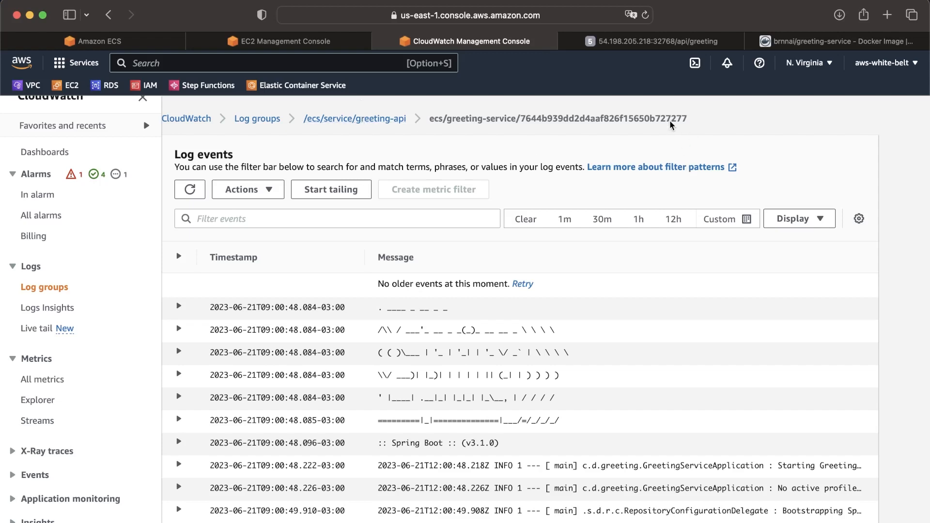
click(379, 118)
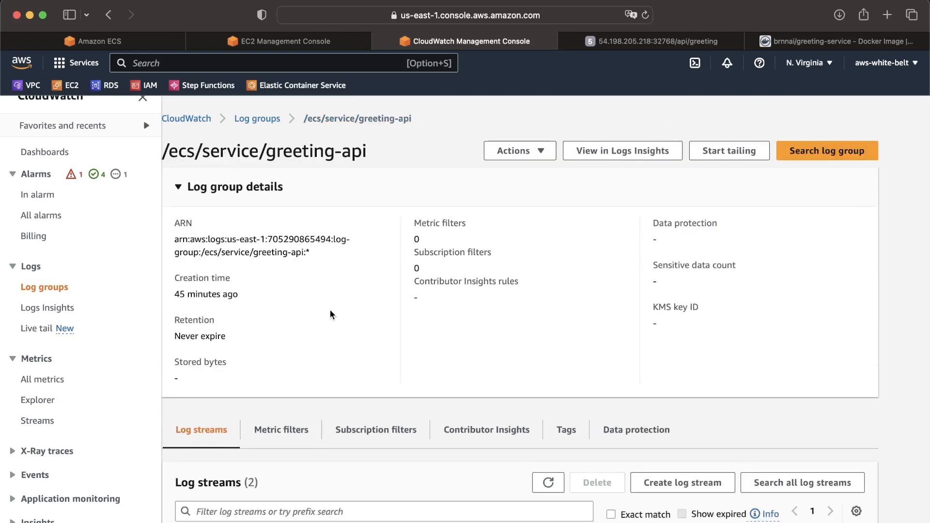
scroll(404, 266, down, 3)
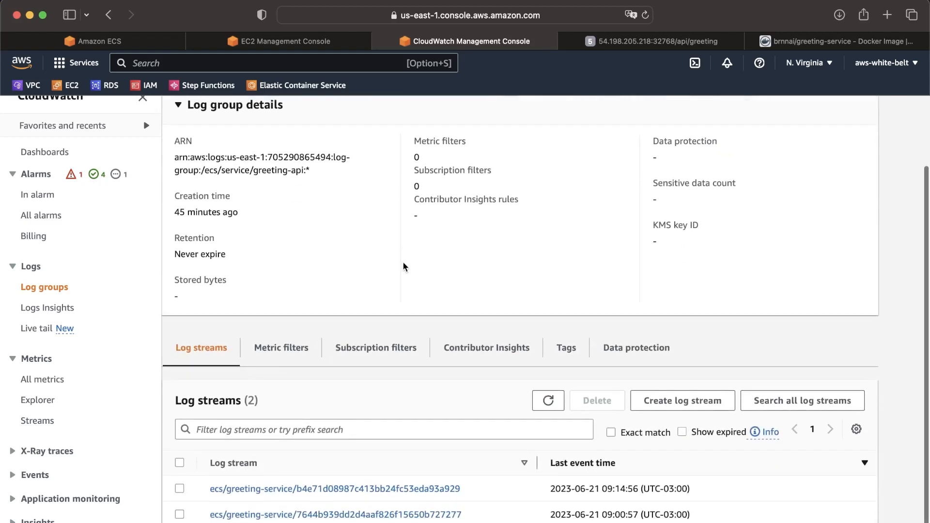
click(548, 400)
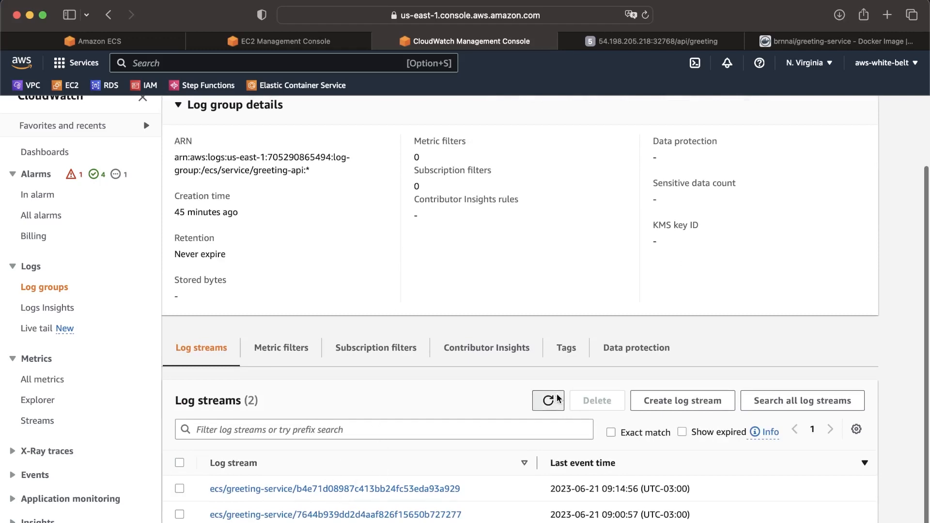
click(324, 489)
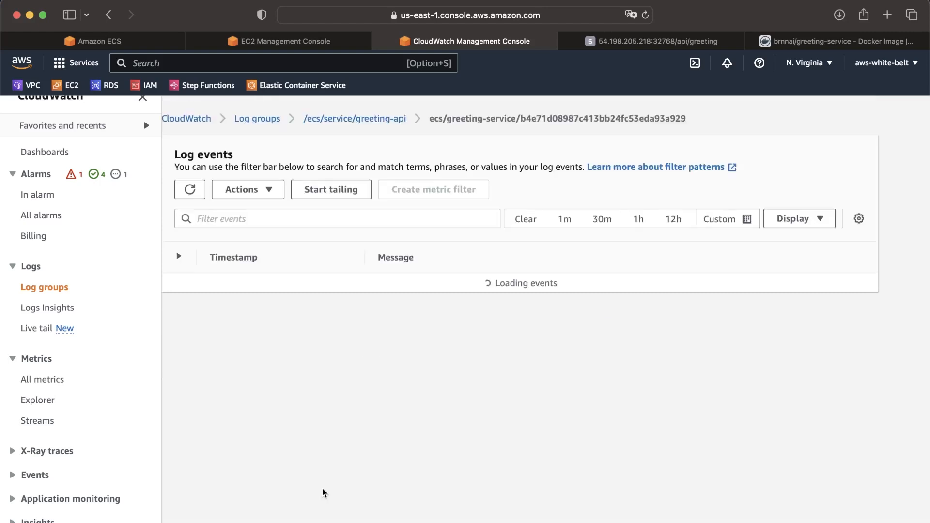
scroll(321, 512, down, 10)
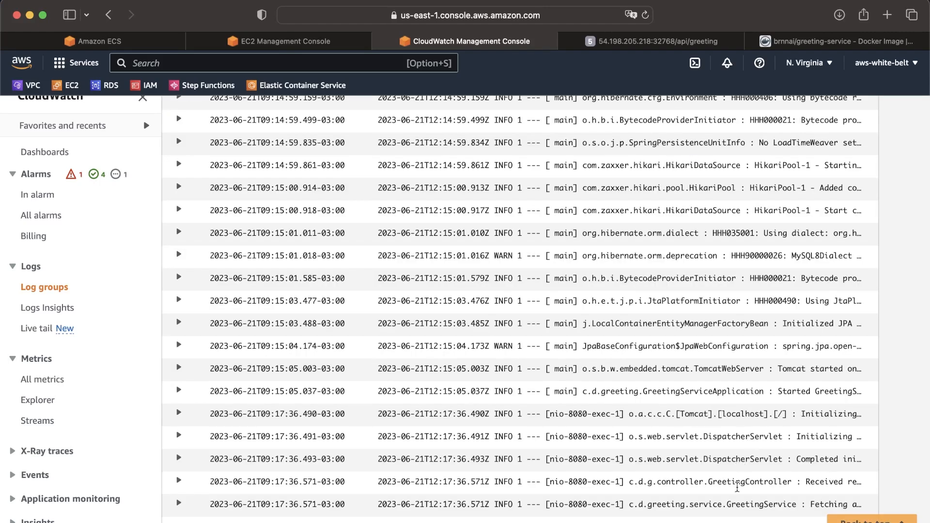
click(587, 502)
scroll(668, 422, up, 15)
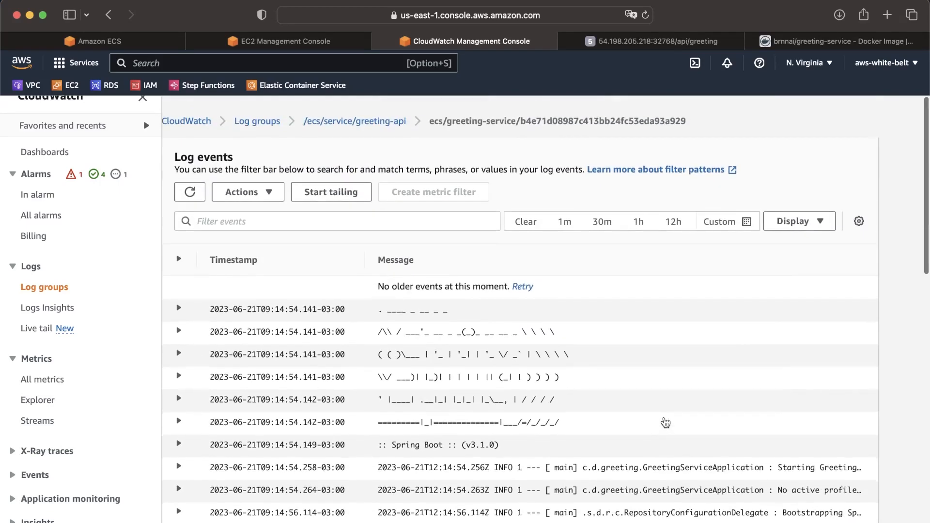
Step: Return to the greeting endpoint page and review its full address, including the port and path
click(644, 42)
click(574, 19)
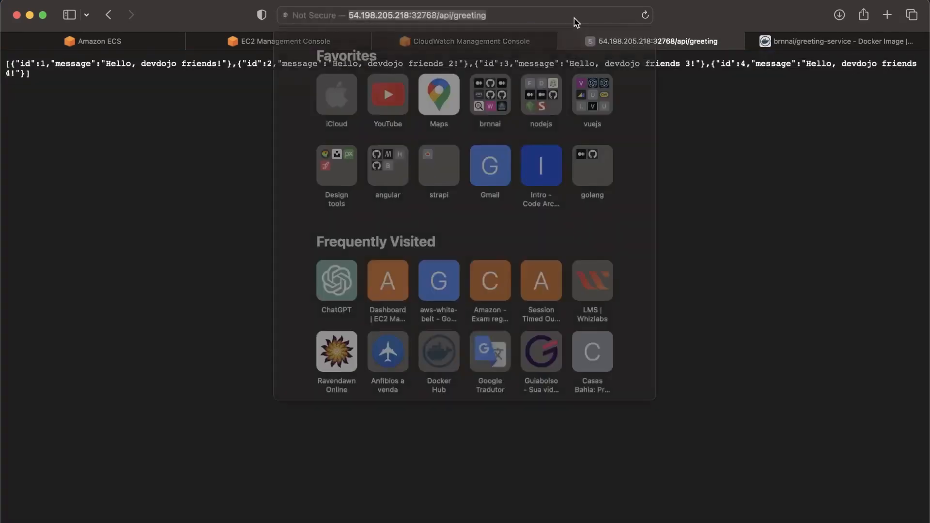
key(Right)
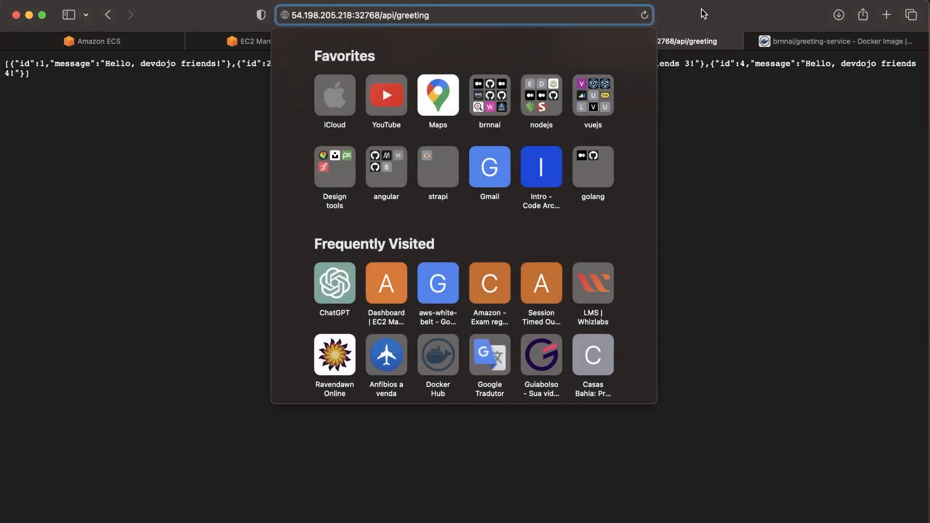
click(692, 119)
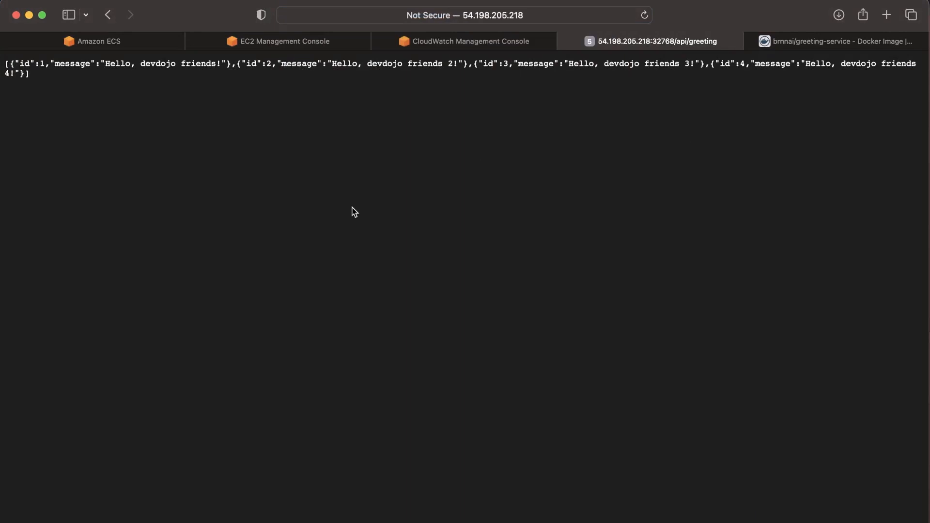
Step: Switch to the Keynote presentation and show the AWS 101 architecture slide with the Application Load Balancer
key(ctrl+Left)
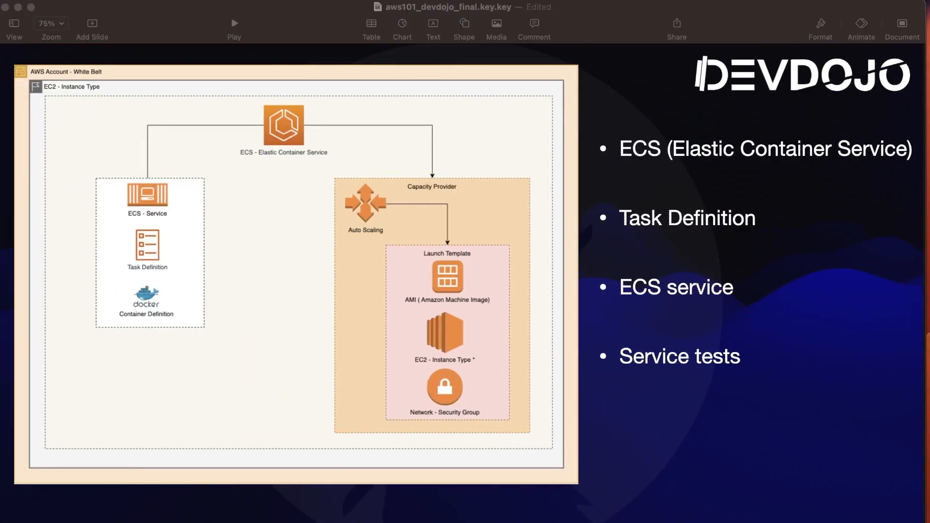
click(706, 447)
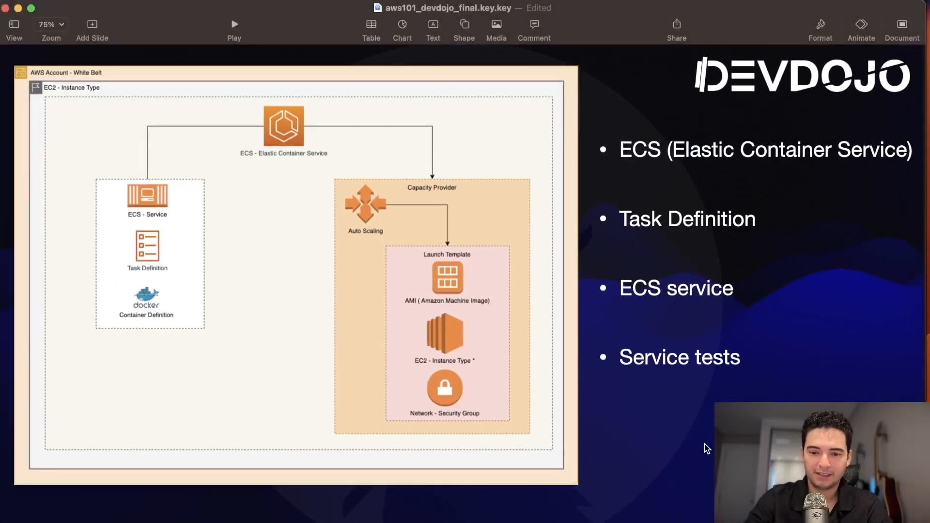
key(Down)
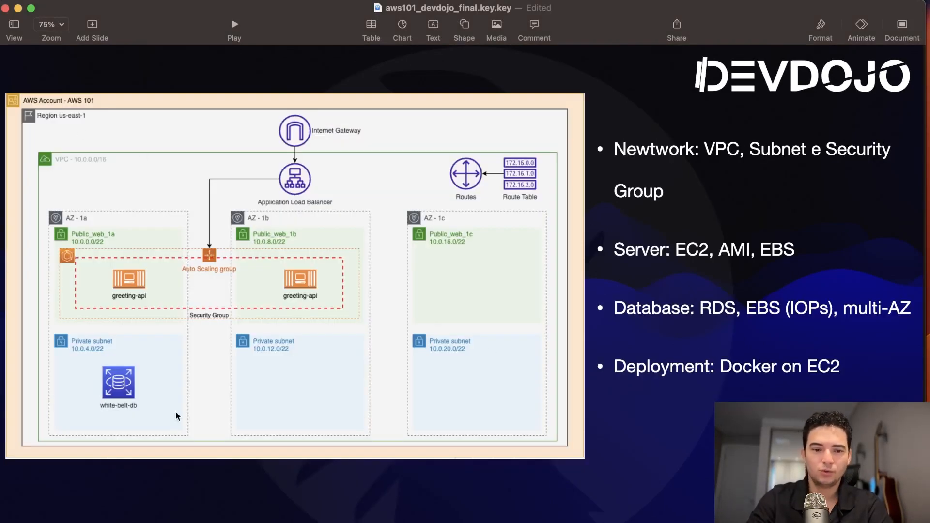
click(300, 192)
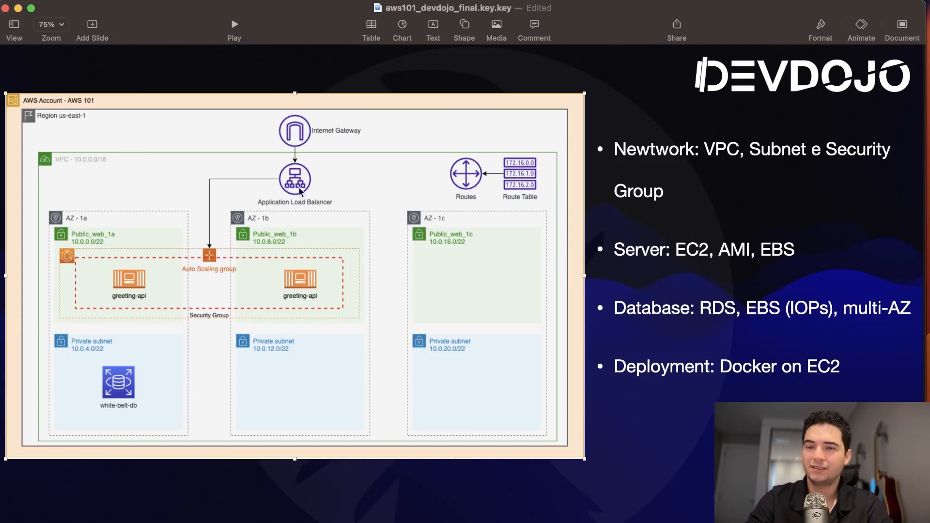